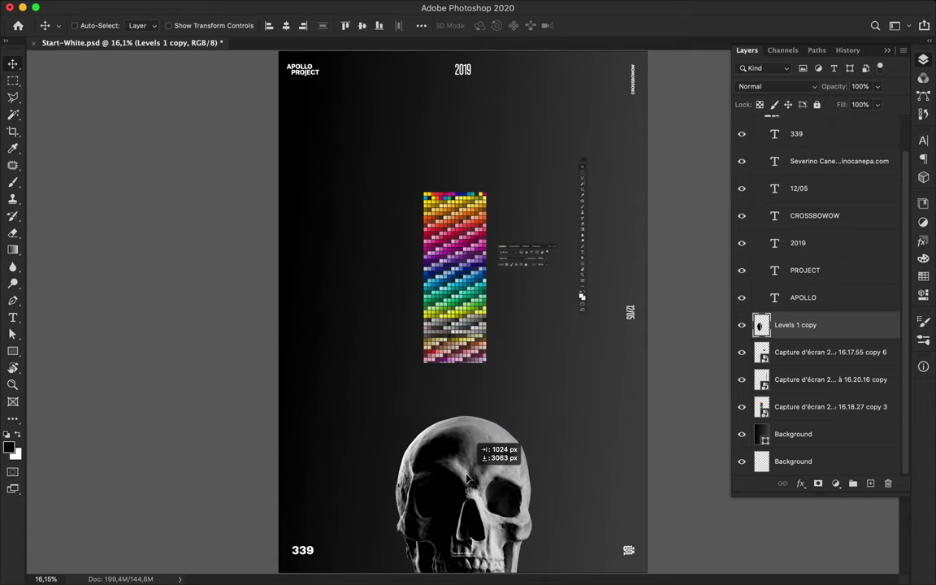
- Move the skull to the bottom, put 339 and 12/05 top-right, and delete CROSSBOWOW
{"action": "left_click_drag", "start_coordinate": [418, 320], "coordinate": [463, 508]}
{"action": "left_click_drag", "start_coordinate": [299, 557], "coordinate": [549, 71]}
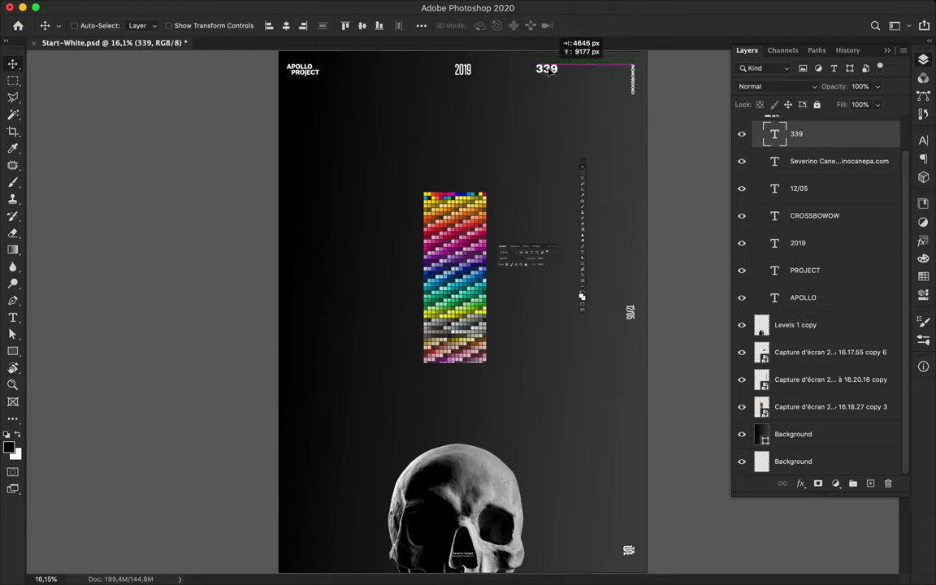
{"action": "left_click", "coordinate": [633, 79]}
{"action": "key", "text": "Delete"}
{"action": "left_click_drag", "start_coordinate": [631, 311], "coordinate": [630, 77]}
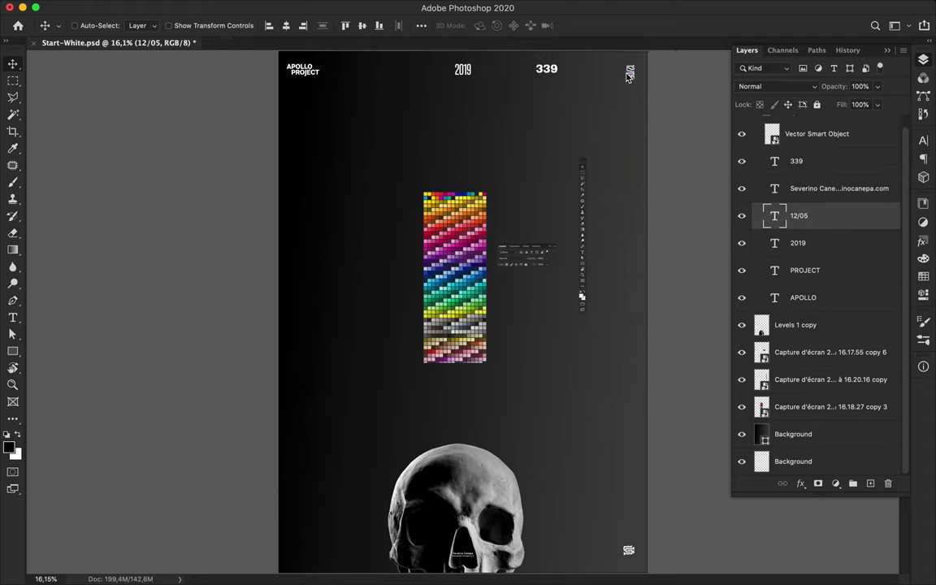
- Align the 339, 12/05 and 2019 header texts relative to the selected layers
{"action": "left_click", "coordinate": [547, 70], "text": "shift"}
{"action": "left_click", "coordinate": [465, 71], "text": "shift"}
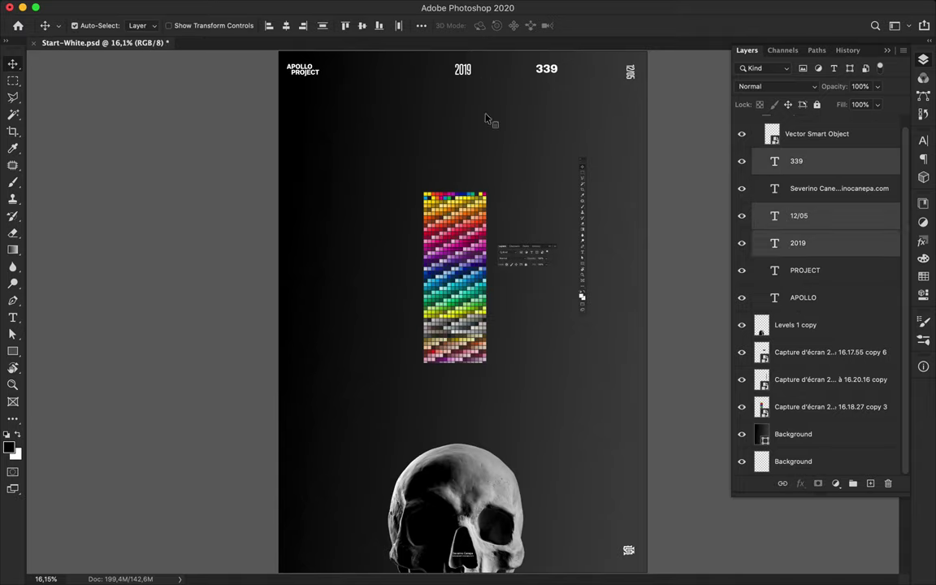
{"action": "left_click", "coordinate": [421, 26]}
{"action": "left_click", "coordinate": [423, 143]}
{"action": "left_click", "coordinate": [419, 130]}
{"action": "left_click", "coordinate": [461, 62]}
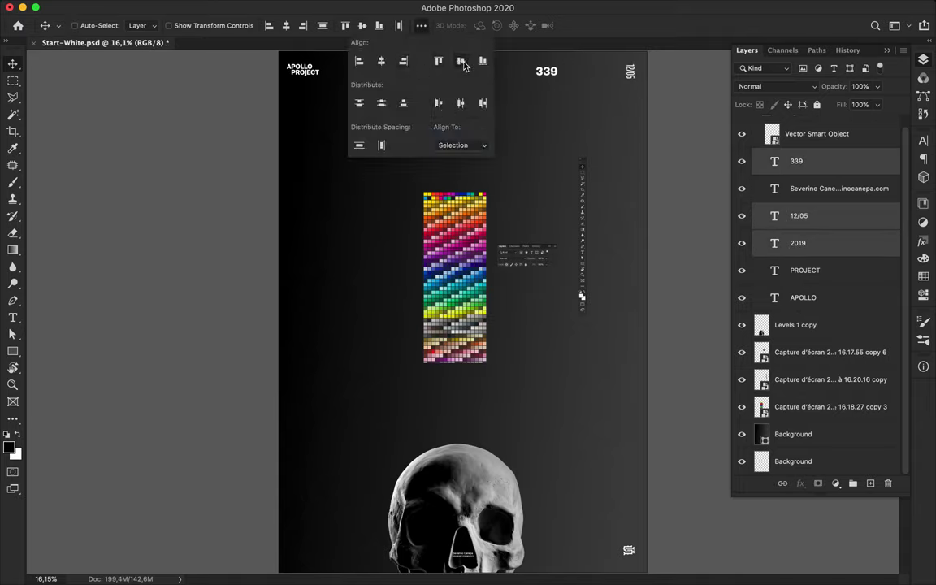
{"action": "key", "text": "ctrl+z"}
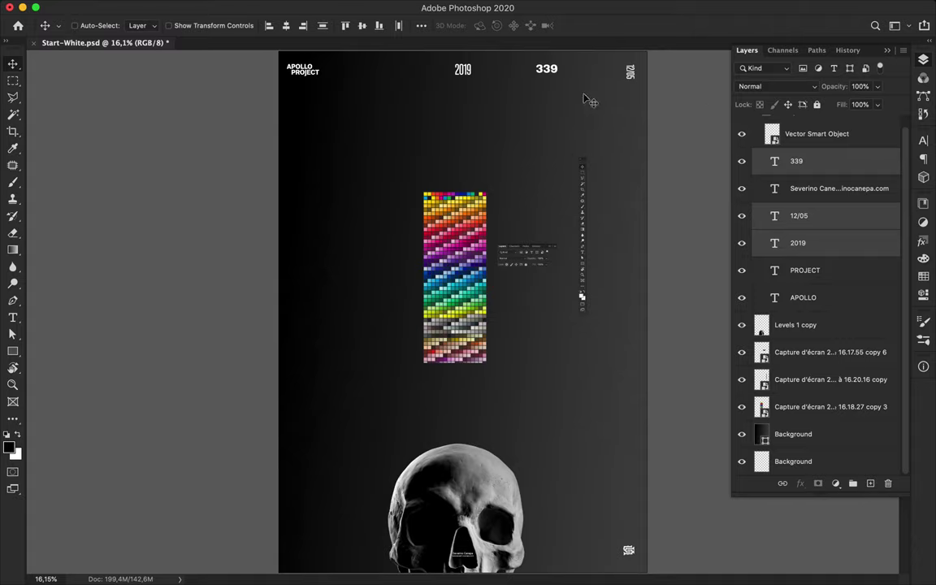
- Place the logo at the top beside APOLLO PROJECT and fit the poster in view
{"action": "left_click", "coordinate": [628, 551], "text": "ctrl"}
{"action": "mouse_move", "coordinate": [628, 551]}
{"action": "left_mouse_down"}
{"action": "mouse_move", "coordinate": [414, 75]}
{"action": "mouse_move", "coordinate": [383, 70]}
{"action": "left_mouse_up"}
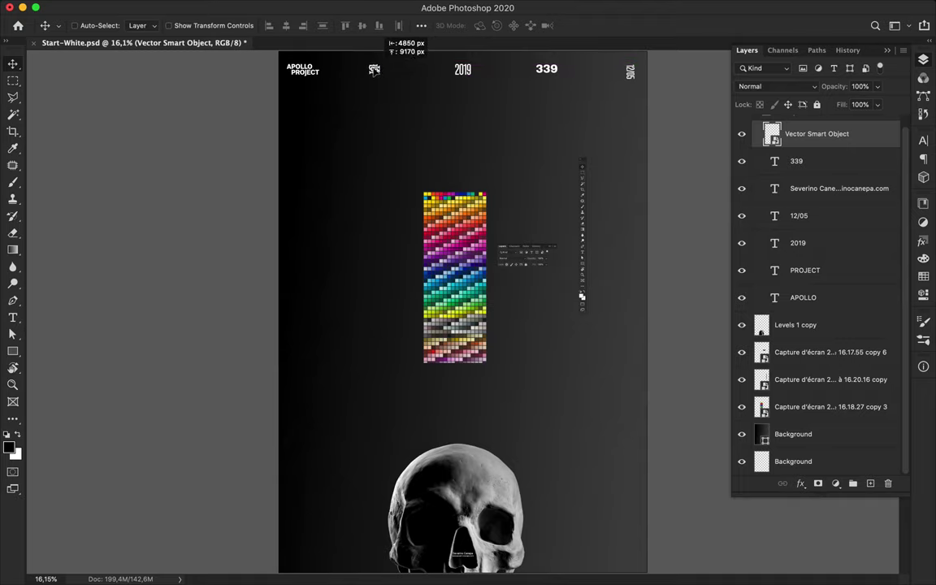
{"action": "key", "text": "ctrl+0"}
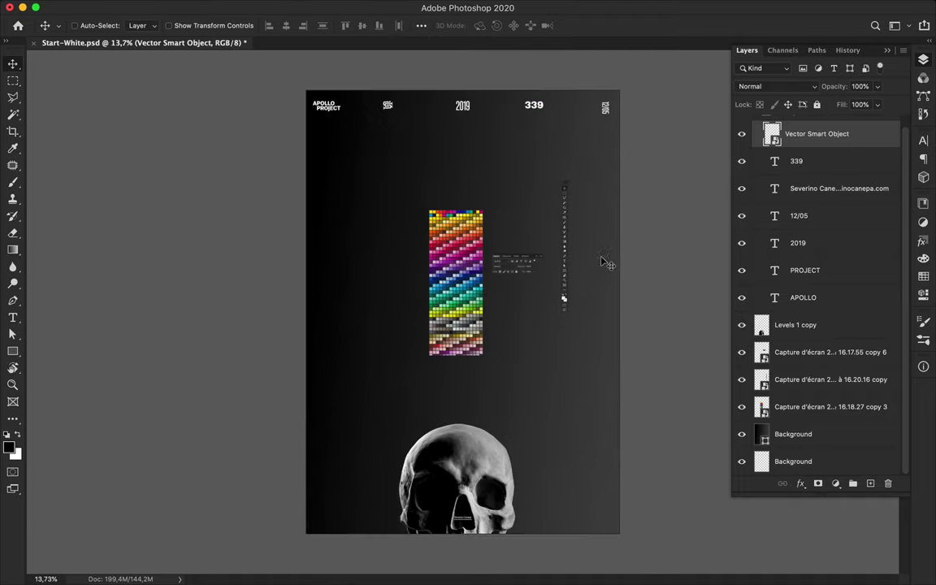
- Set the 339 text to the Semibold font style
{"action": "left_click", "coordinate": [483, 104]}
{"action": "left_click", "coordinate": [925, 142]}
{"action": "key", "text": "Down"}
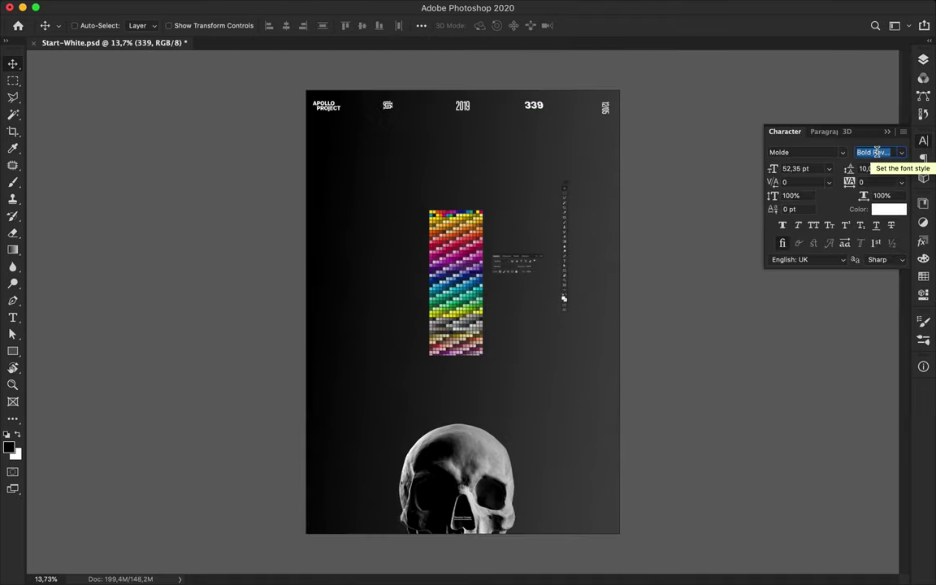
{"action": "key", "text": "Down"}
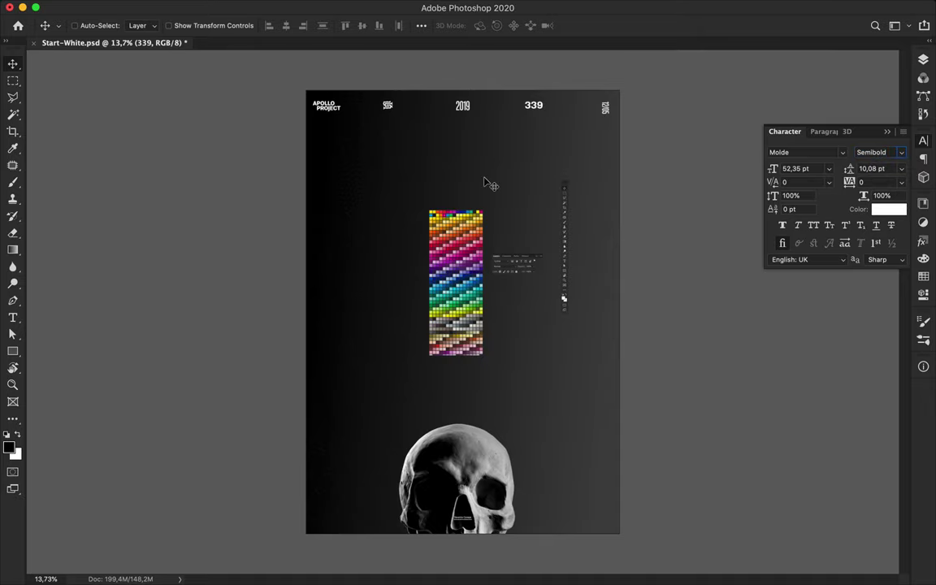
{"action": "key", "text": "ctrl+plus"}
- Give 2019 a tracking of 40 and set alignment relative to the canvas
{"action": "left_click", "coordinate": [863, 182]}
{"action": "type", "text": "40"}
{"action": "left_click", "coordinate": [421, 25]}
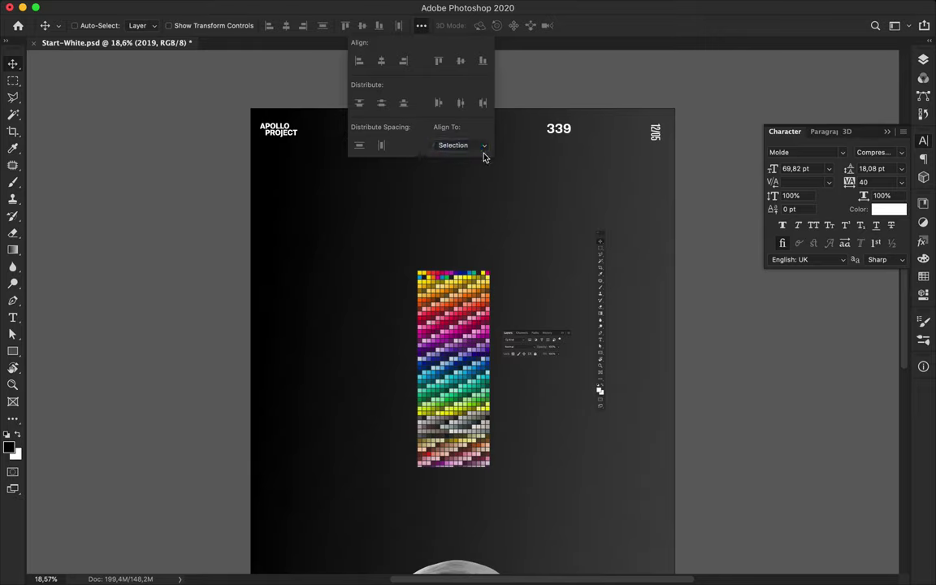
{"action": "left_click", "coordinate": [484, 146]}
{"action": "left_click", "coordinate": [479, 153]}
- Move the designer's name text higher on the right side
{"action": "scroll", "coordinate": [453, 99], "scroll_direction": "down", "scroll_amount": 5}
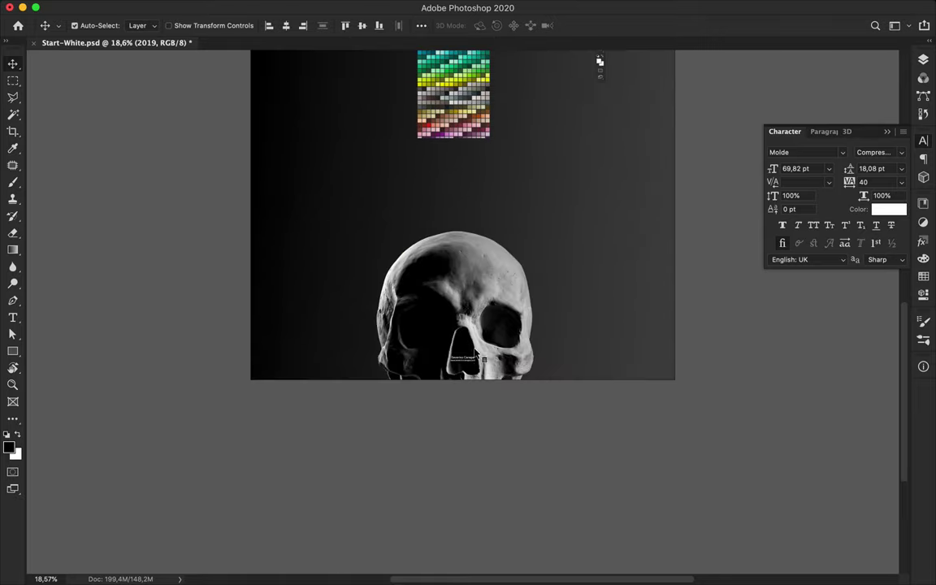
{"action": "left_click", "coordinate": [599, 62], "text": "ctrl"}
{"action": "scroll", "coordinate": [612, 371], "scroll_direction": "up", "scroll_amount": 4}
{"action": "left_click_drag", "start_coordinate": [615, 376], "coordinate": [633, 201]}
- Separate the designer's name from the combined text line
{"action": "key", "text": "t"}
{"action": "scroll", "coordinate": [633, 201], "scroll_direction": "up", "scroll_amount": 2}
{"action": "scroll", "coordinate": [469, 264], "scroll_direction": "right", "scroll_amount": 5}
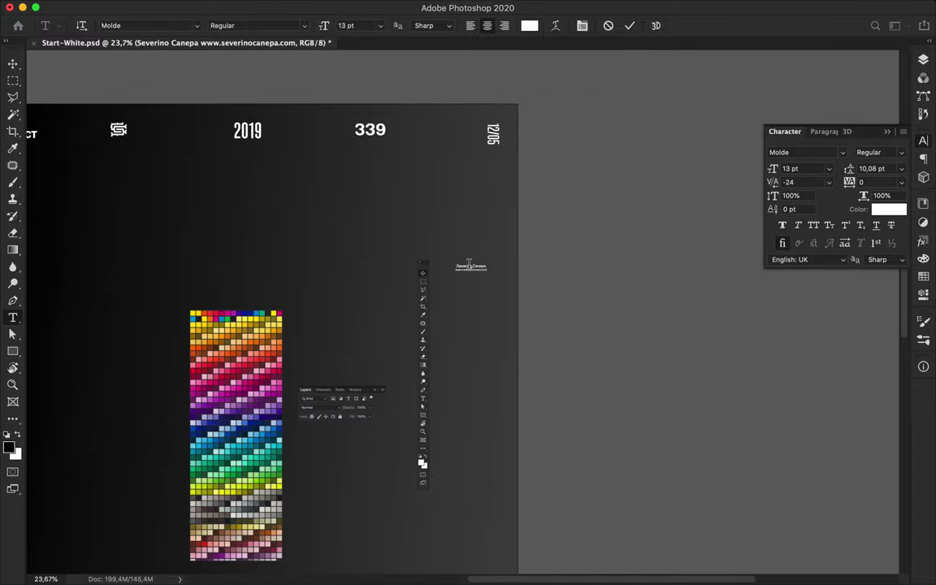
{"action": "key", "text": "BackSpace"}
{"action": "key", "text": "Escape"}
{"action": "key", "text": "v"}
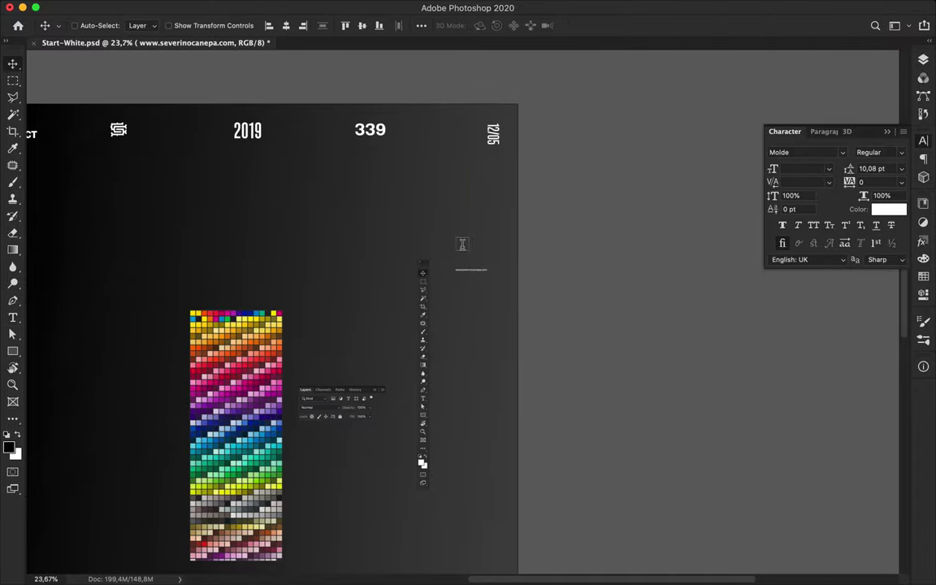
{"action": "key", "text": "t"}
{"action": "key", "text": "ctrl+z"}
{"action": "scroll", "coordinate": [651, 199], "scroll_direction": "up", "scroll_amount": 2}
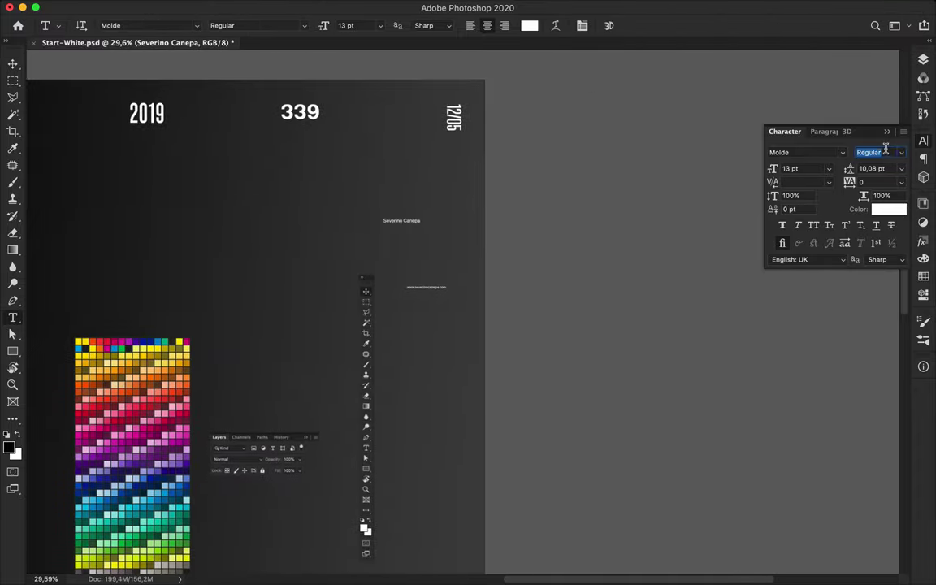
- Make the name text Semibold at 13 pt
{"action": "key", "text": "Down"}
{"action": "type", "text": "13"}
{"action": "key", "text": "Return"}
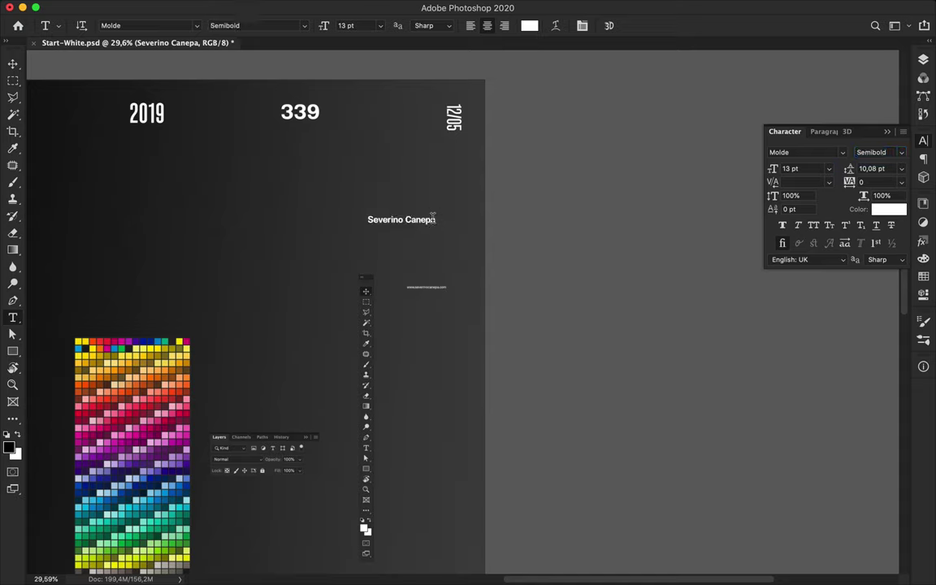
{"action": "key", "text": "v"}
- Rotate the 12/05 text with Free Transform
{"action": "left_click", "coordinate": [454, 118]}
{"action": "key", "text": "ctrl+t"}
{"action": "mouse_move", "coordinate": [450, 146]}
{"action": "left_mouse_down"}
{"action": "mouse_move", "coordinate": [460, 234]}
{"action": "mouse_move", "coordinate": [499, 222]}
{"action": "left_mouse_up"}
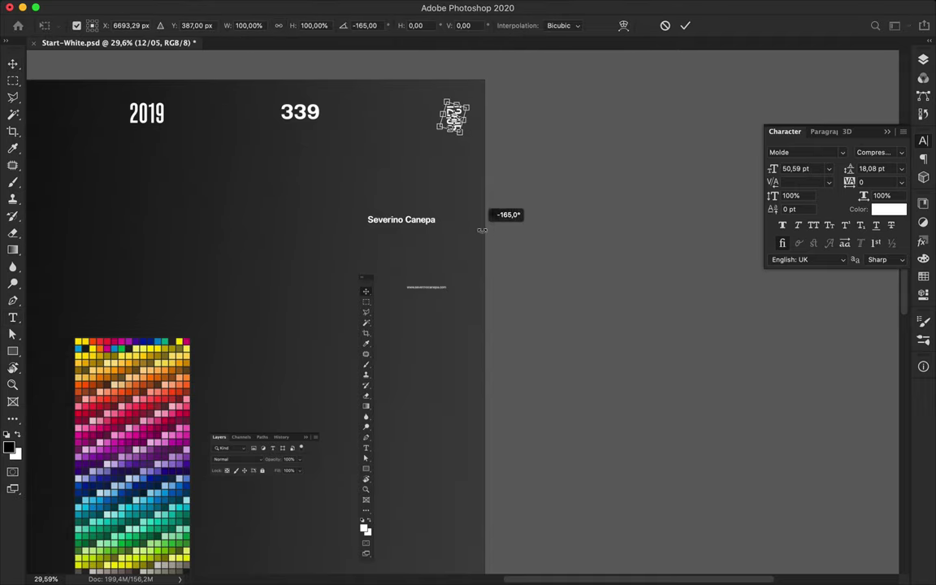
{"action": "key", "text": "Return"}
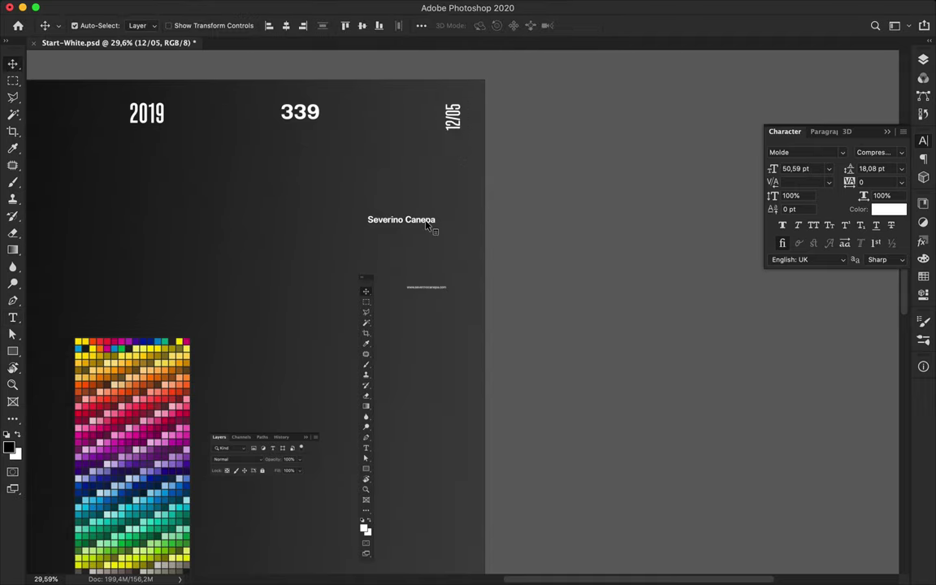
- Set the name in capitals and rotate it to run vertically
{"action": "double_click", "coordinate": [428, 224]}
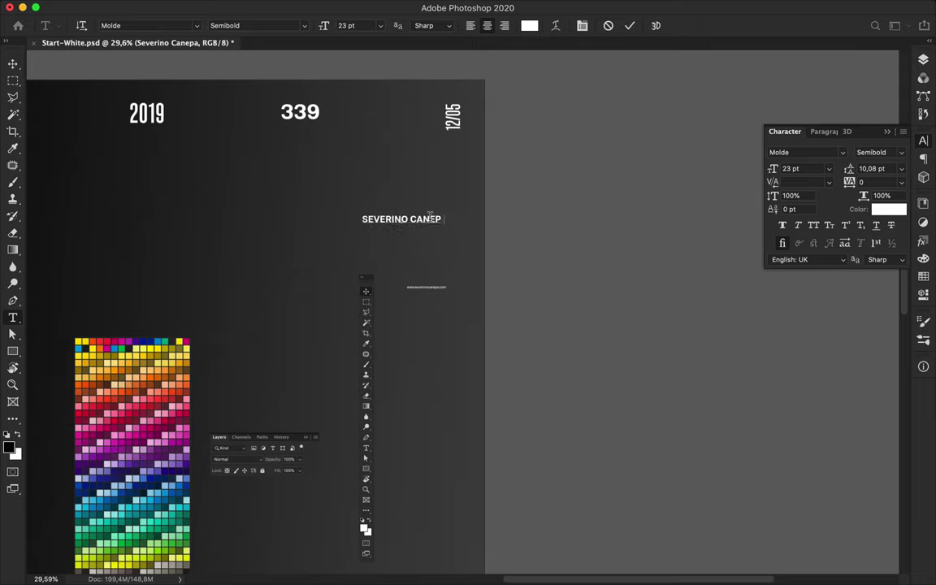
{"action": "type", "text": "A"}
{"action": "key", "text": "ctrl+Return"}
{"action": "key", "text": "ctrl+t"}
{"action": "left_click_drag", "start_coordinate": [409, 186], "coordinate": [457, 183]}
{"action": "key", "text": "Return"}
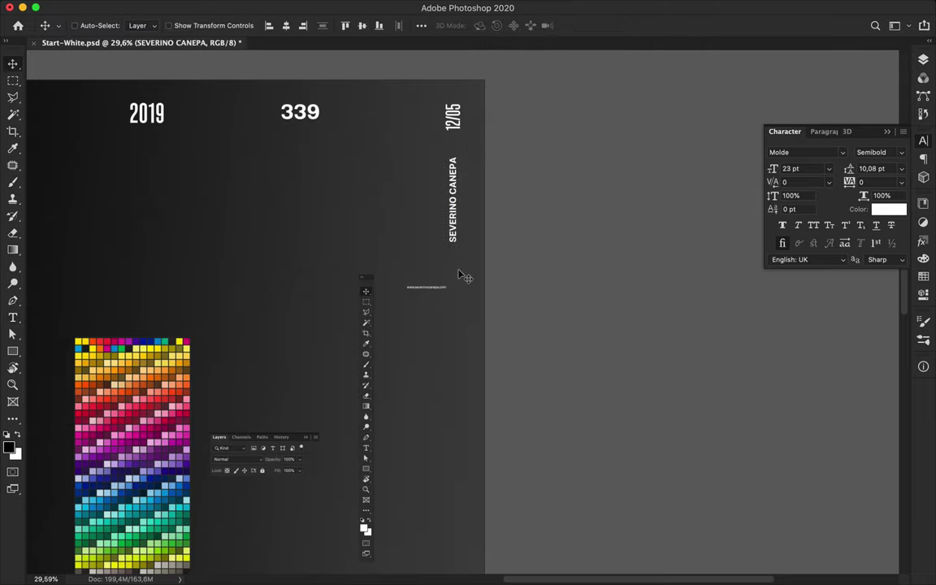
- Rotate the website URL vertically at 22 pt and place it below the name on the right edge
{"action": "left_click", "coordinate": [427, 287], "text": "ctrl"}
{"action": "key", "text": "ctrl+t"}
{"action": "left_click_drag", "start_coordinate": [400, 267], "coordinate": [413, 248]}
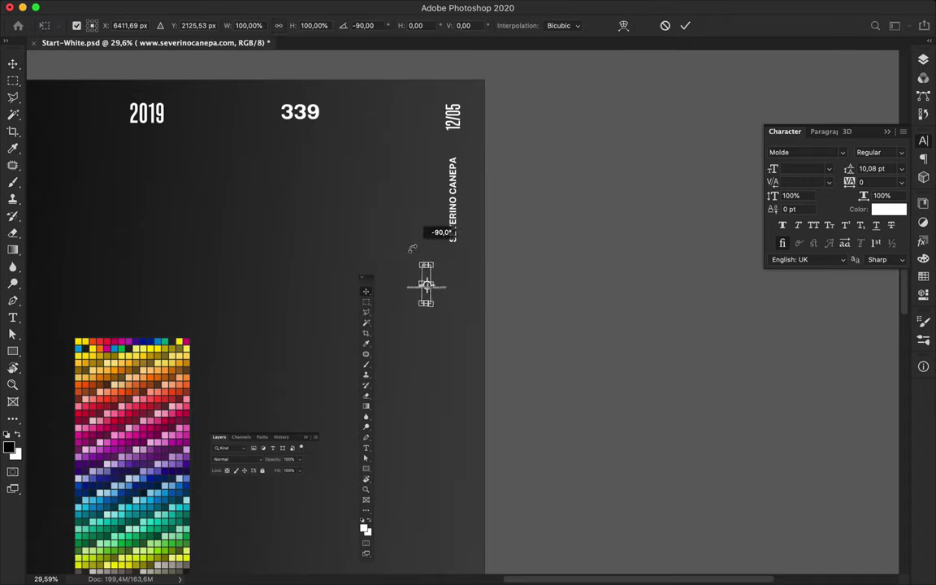
{"action": "key", "text": "Return"}
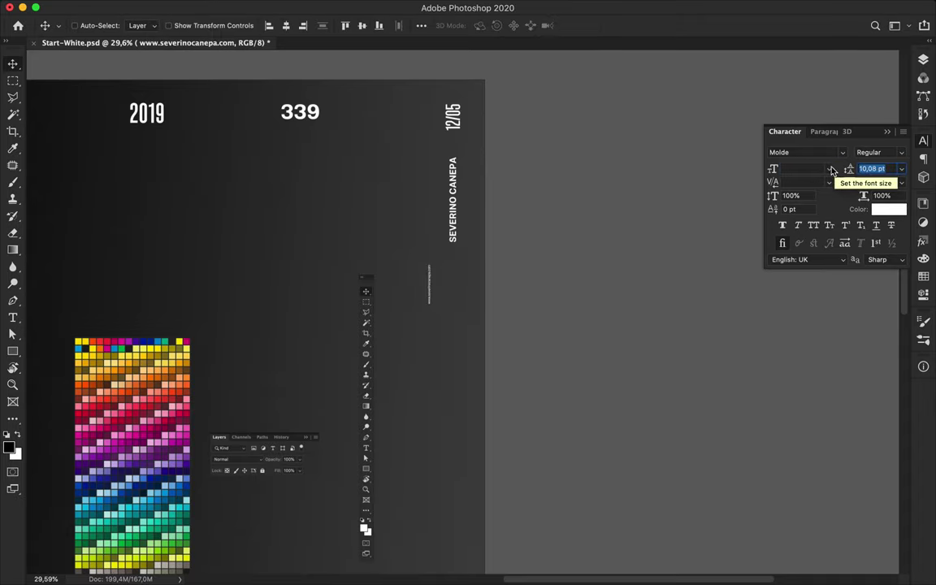
{"action": "left_click", "coordinate": [797, 170]}
{"action": "type", "text": "22"}
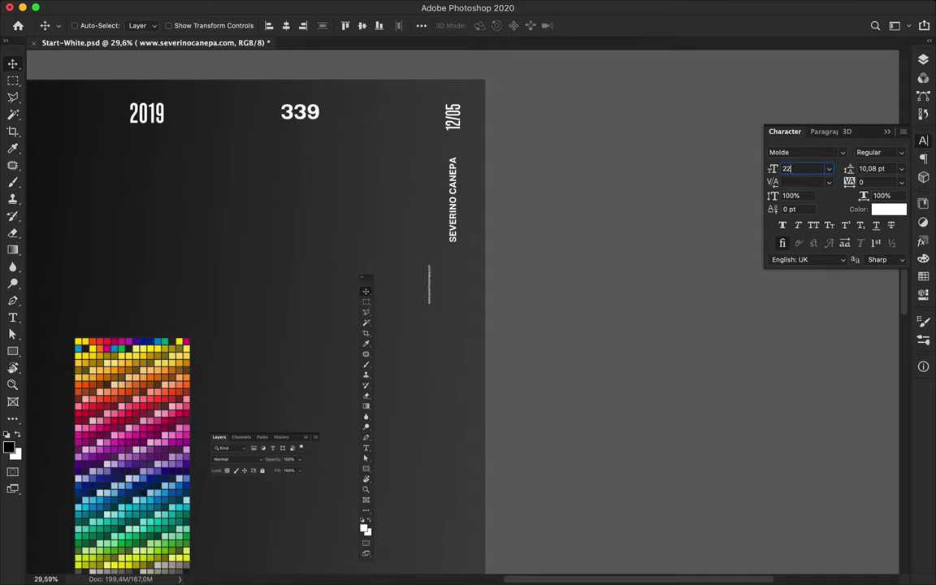
{"action": "left_click_drag", "start_coordinate": [425, 300], "coordinate": [450, 335]}
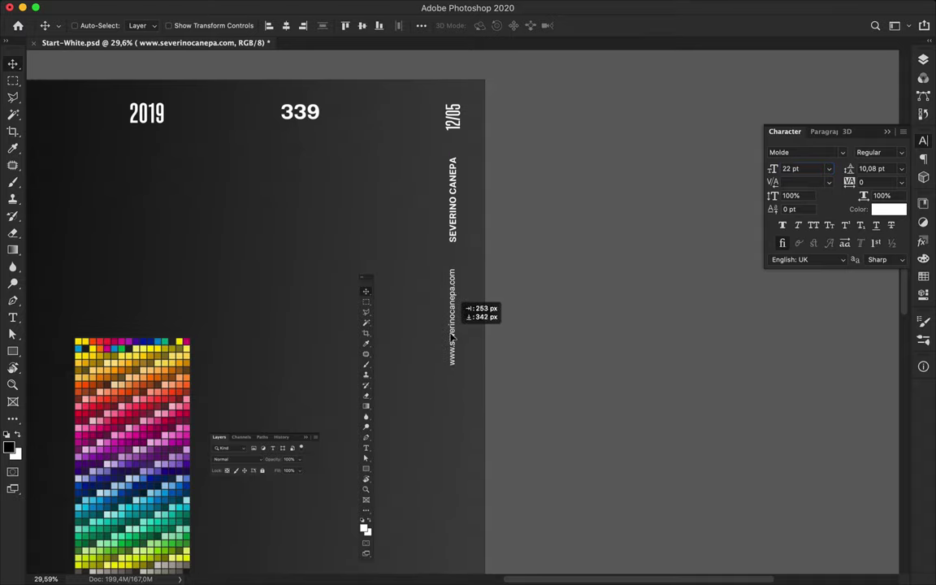
- Duplicate the skull
{"action": "scroll", "coordinate": [504, 338], "scroll_direction": "down", "scroll_amount": 2}
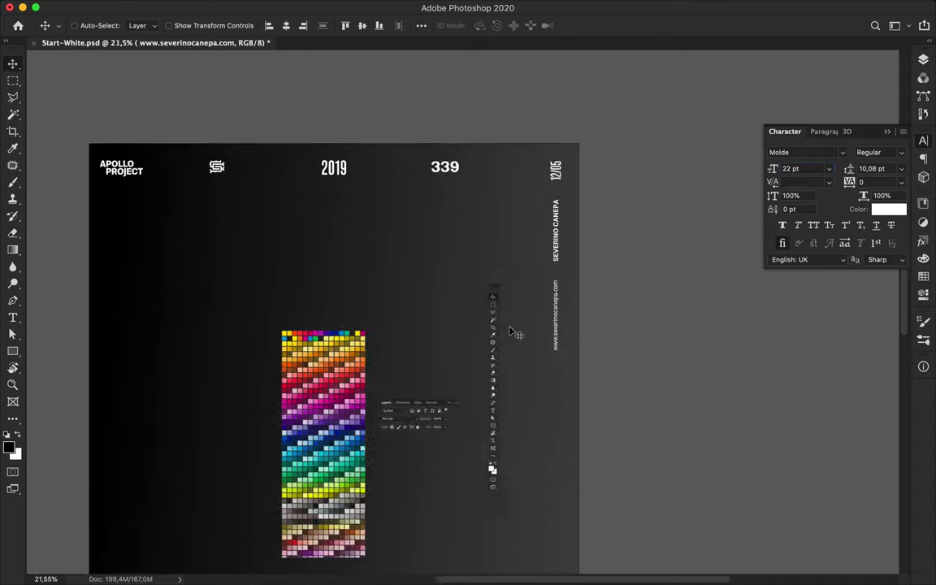
{"action": "scroll", "coordinate": [493, 476], "scroll_direction": "down", "scroll_amount": 2}
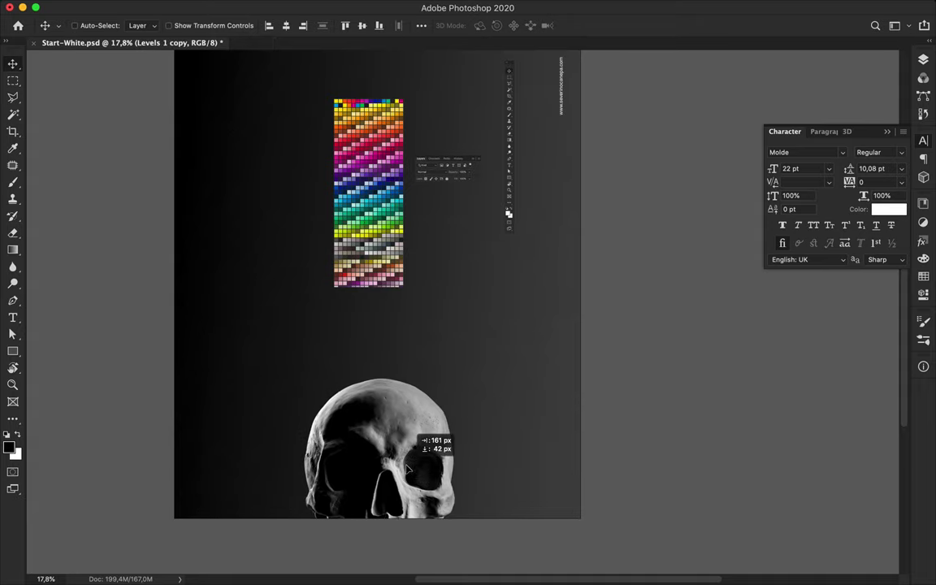
{"action": "left_click_drag", "start_coordinate": [413, 472], "coordinate": [344, 368]}
- Enlarge the skull copy to fill the poster and apply Mosaic with cell size 101
{"action": "key", "text": "ctrl+t"}
{"action": "left_click_drag", "start_coordinate": [392, 280], "coordinate": [510, 84]}
{"action": "key", "text": "Return"}
{"action": "left_click", "coordinate": [304, 7]}
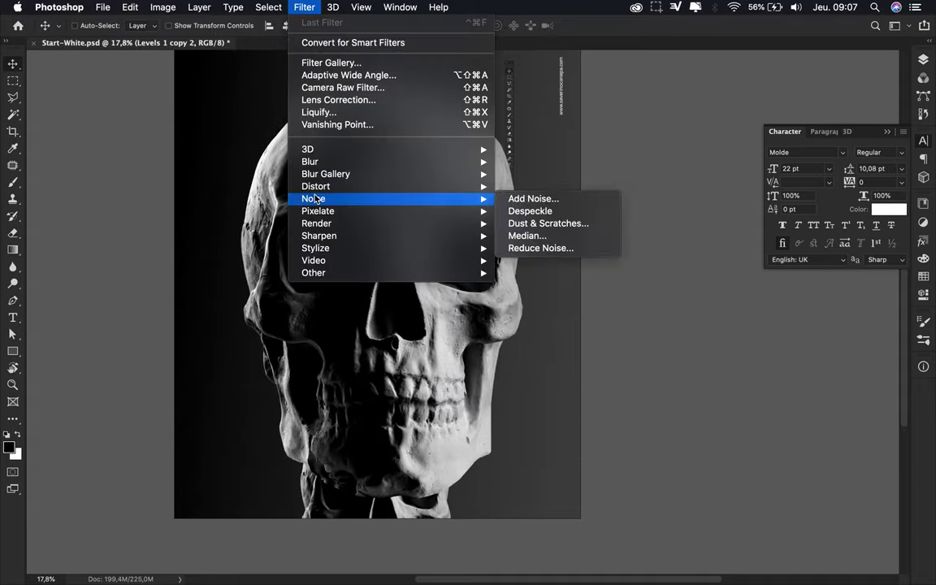
{"action": "mouse_move", "coordinate": [318, 211]}
{"action": "left_click", "coordinate": [528, 270]}
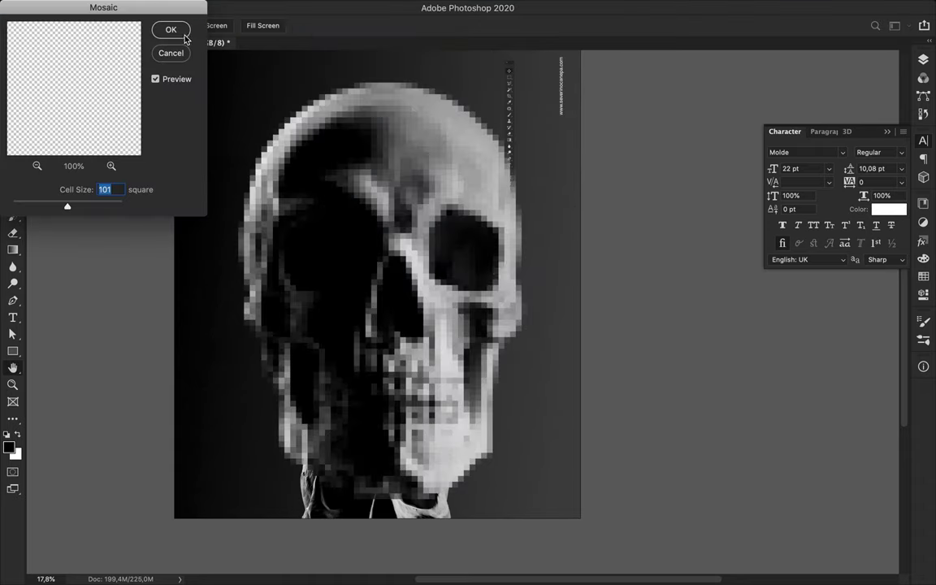
{"action": "left_click", "coordinate": [171, 29]}
- Put the pixelated skull behind the original and move it to the lower left
{"action": "left_click_drag", "start_coordinate": [399, 234], "coordinate": [382, 304]}
{"action": "key", "text": "F7"}
{"action": "left_click_drag", "start_coordinate": [797, 350], "coordinate": [804, 445]}
{"action": "left_click_drag", "start_coordinate": [486, 314], "coordinate": [487, 449]}
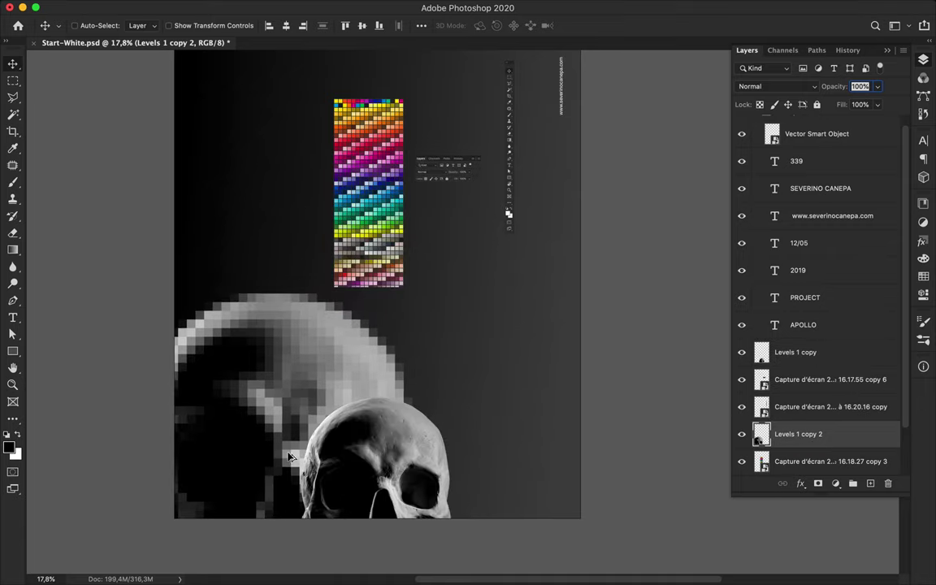
- Duplicate the colour-palette strip, pixelate it with Mosaic, and stack it above Levels 1 copy 2
{"action": "left_click_drag", "start_coordinate": [487, 450], "coordinate": [488, 479]}
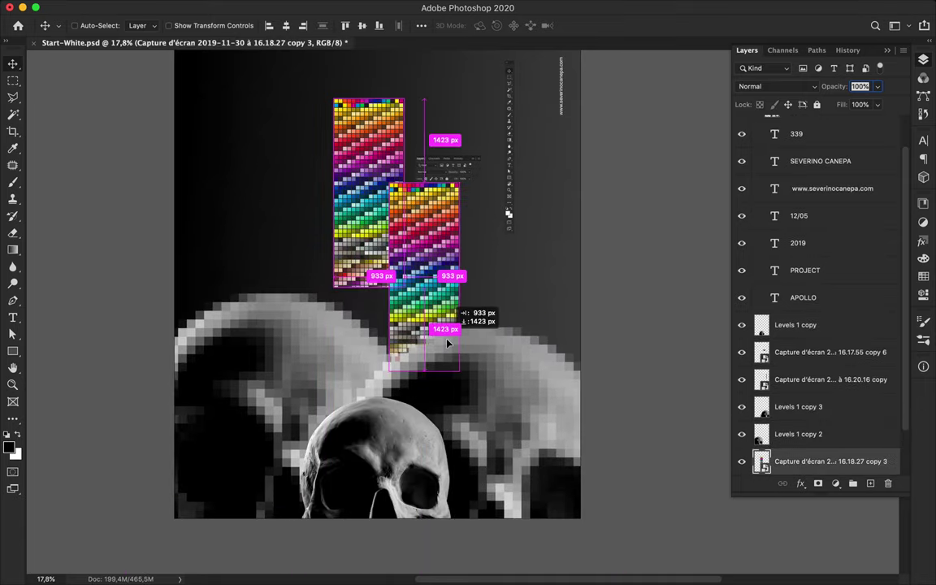
{"action": "left_click_drag", "start_coordinate": [403, 294], "coordinate": [459, 380]}
{"action": "left_click", "coordinate": [302, 7]}
{"action": "left_click", "coordinate": [538, 273]}
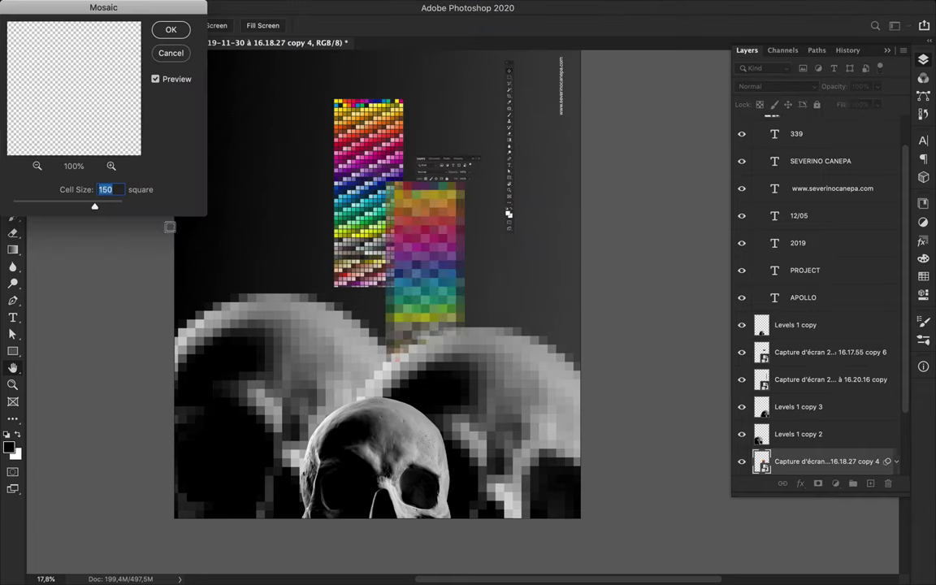
{"action": "key", "text": "Return"}
{"action": "left_click_drag", "start_coordinate": [401, 236], "coordinate": [300, 353]}
{"action": "left_click_drag", "start_coordinate": [826, 445], "coordinate": [896, 400]}
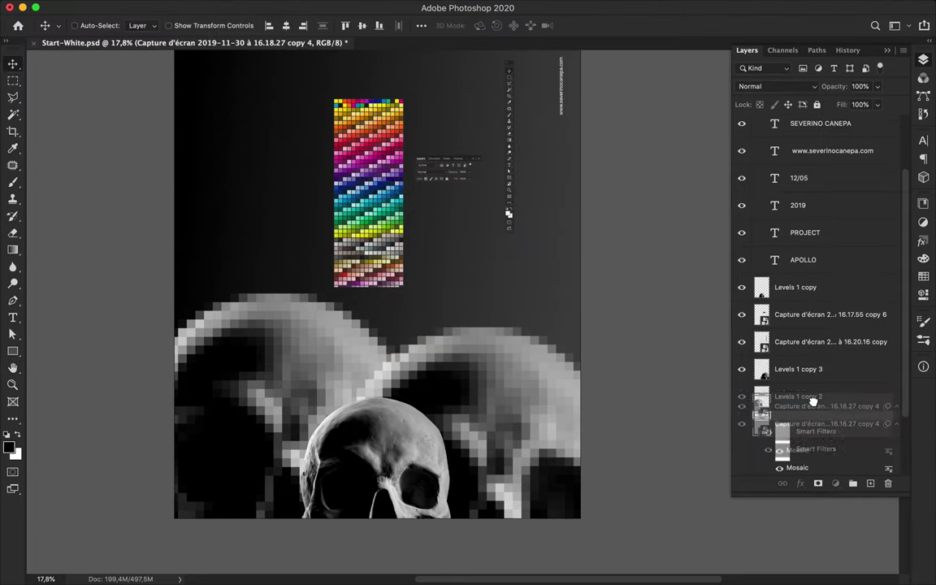
{"action": "left_click", "coordinate": [897, 397]}
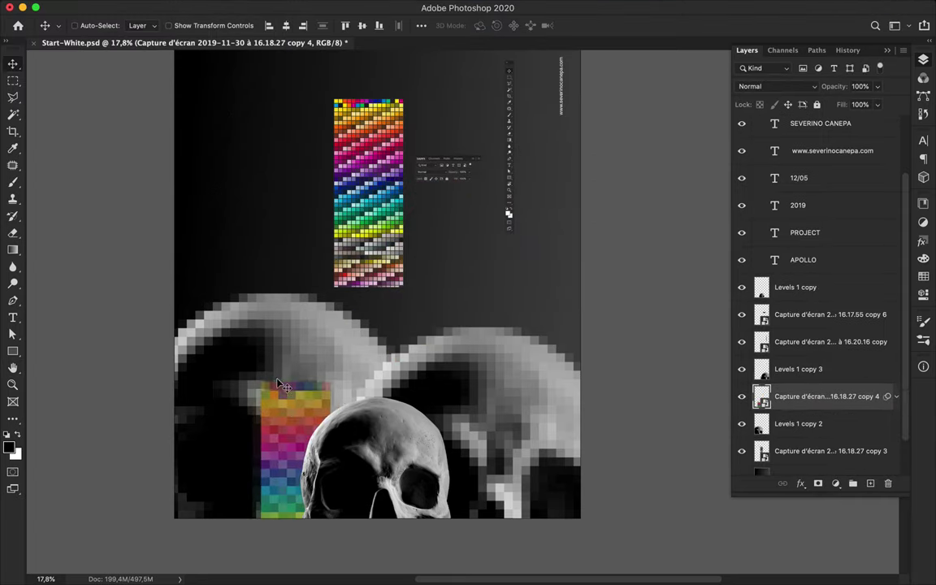
- Copy a tall slice of the mosaic strip onto Layer 1 and slide it to the right
{"action": "left_click_drag", "start_coordinate": [296, 357], "coordinate": [284, 310]}
{"action": "key", "text": "m"}
{"action": "left_click_drag", "start_coordinate": [257, 267], "coordinate": [278, 489]}
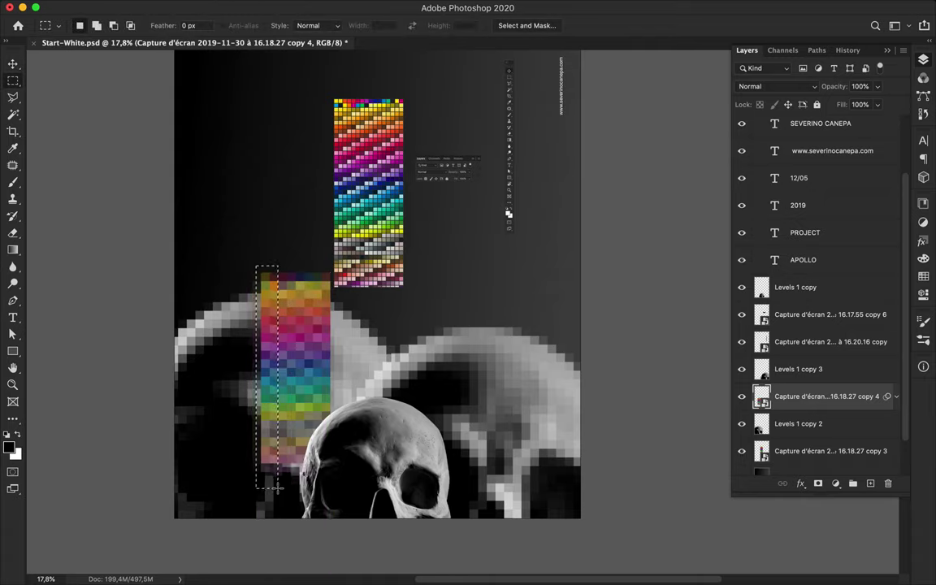
{"action": "key", "text": "ctrl+j"}
{"action": "key", "text": "v"}
{"action": "left_click_drag", "start_coordinate": [266, 425], "coordinate": [397, 447]}
{"action": "mouse_move", "coordinate": [306, 361]}
{"action": "left_mouse_down"}
{"action": "mouse_move", "coordinate": [328, 417]}
{"action": "mouse_move", "coordinate": [365, 445]}
{"action": "left_mouse_up"}
{"action": "mouse_move", "coordinate": [399, 344]}
{"action": "left_mouse_down"}
{"action": "mouse_move", "coordinate": [534, 344]}
{"action": "mouse_move", "coordinate": [522, 346]}
{"action": "left_mouse_up"}
- Scatter extra copies of the panel and toolbar screenshots across the collage
{"action": "mouse_move", "coordinate": [437, 166]}
{"action": "left_mouse_down"}
{"action": "mouse_move", "coordinate": [261, 225]}
{"action": "mouse_move", "coordinate": [327, 123]}
{"action": "mouse_move", "coordinate": [454, 232]}
{"action": "left_mouse_up"}
{"action": "left_click_drag", "start_coordinate": [507, 209], "coordinate": [449, 484]}
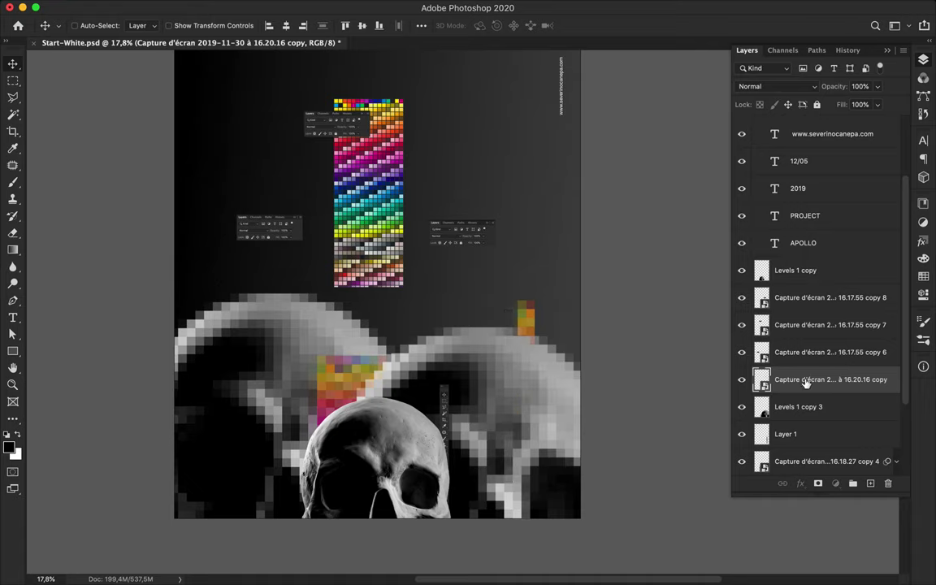
{"action": "left_click_drag", "start_coordinate": [760, 379], "coordinate": [801, 271]}
{"action": "mouse_move", "coordinate": [449, 431]}
{"action": "left_mouse_down"}
{"action": "mouse_move", "coordinate": [435, 341]}
{"action": "mouse_move", "coordinate": [319, 498]}
{"action": "left_mouse_up"}
{"action": "left_click", "coordinate": [458, 233]}
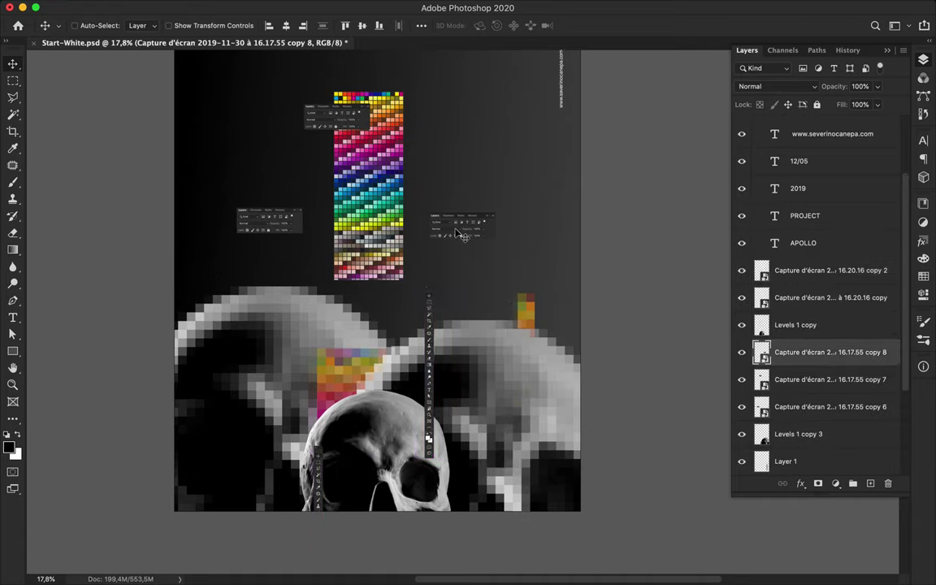
- Delete the large colour palette layer and add a vertical APOLLO text
{"action": "left_click", "coordinate": [382, 209]}
{"action": "key", "text": "Delete"}
{"action": "key", "text": "t"}
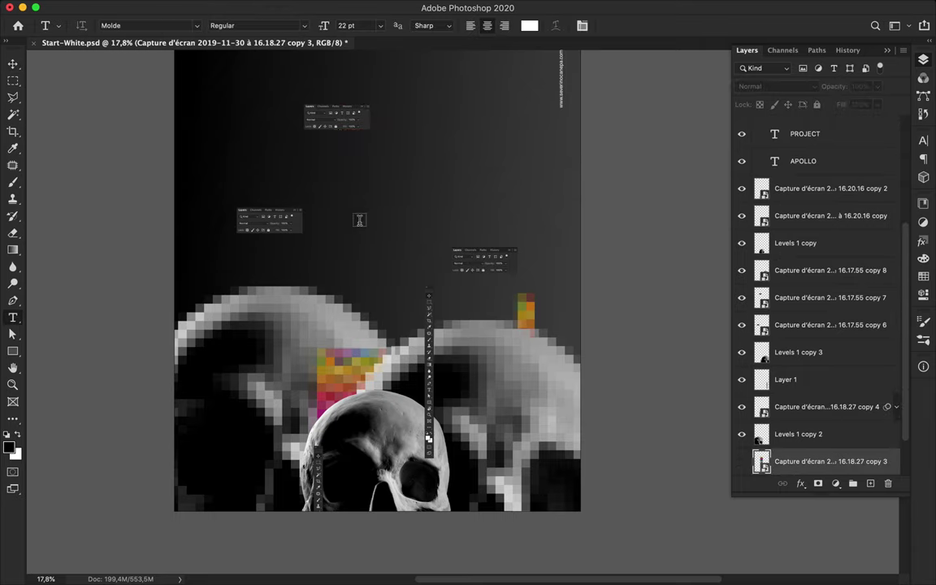
{"action": "left_click", "coordinate": [344, 239]}
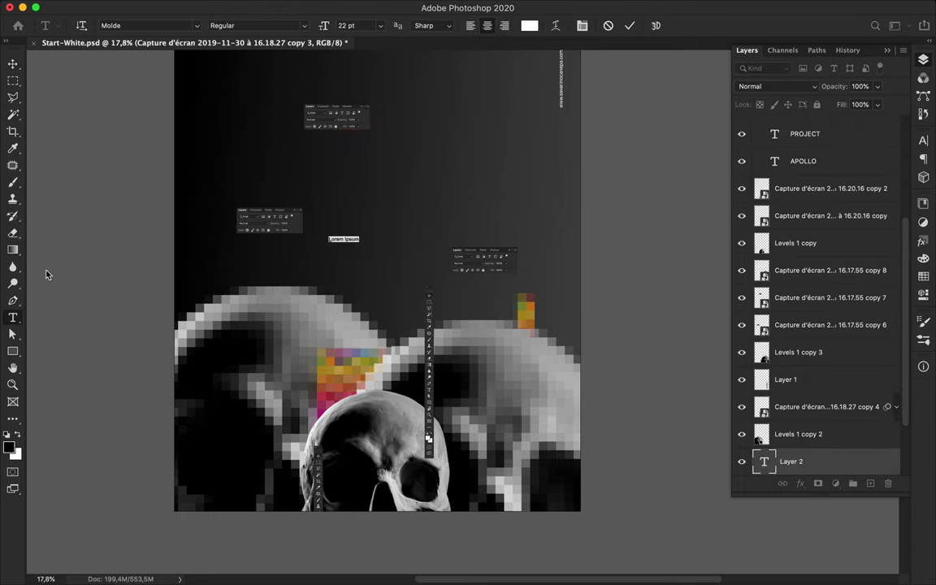
{"action": "right_click", "coordinate": [14, 323]}
{"action": "left_click", "coordinate": [73, 326]}
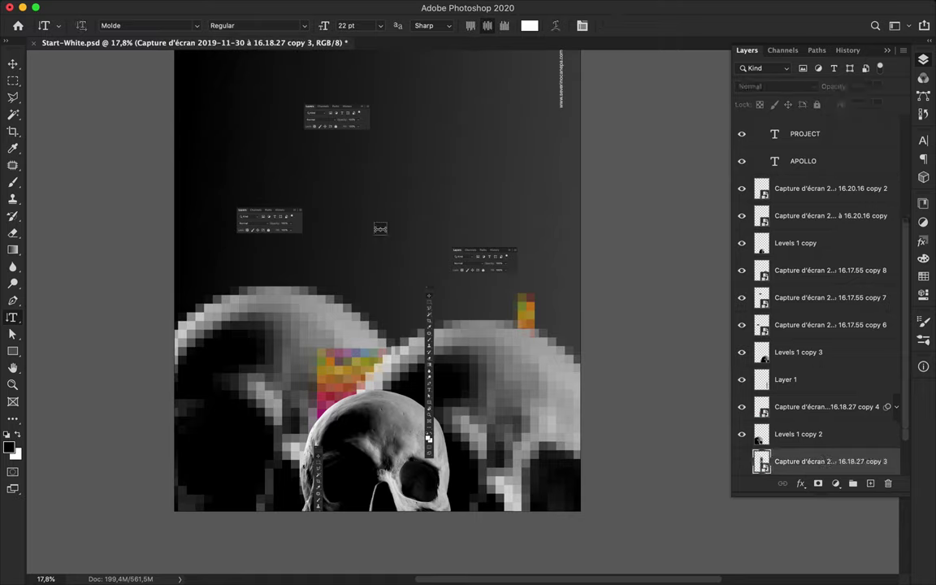
{"action": "key", "text": "Escape"}
- Set the APOLLO text's tracking to 1000
{"action": "key", "text": "v"}
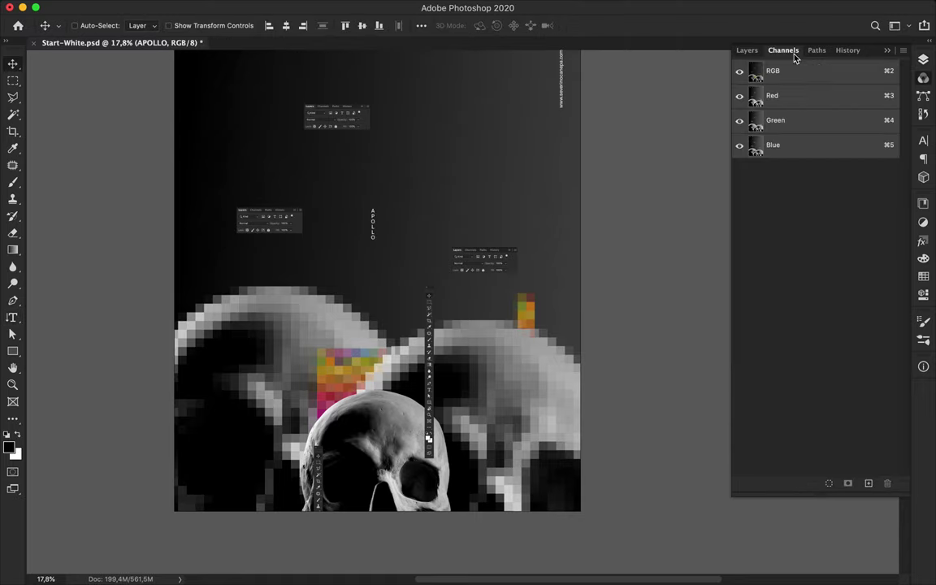
{"action": "left_click", "coordinate": [825, 132]}
{"action": "left_click", "coordinate": [792, 132]}
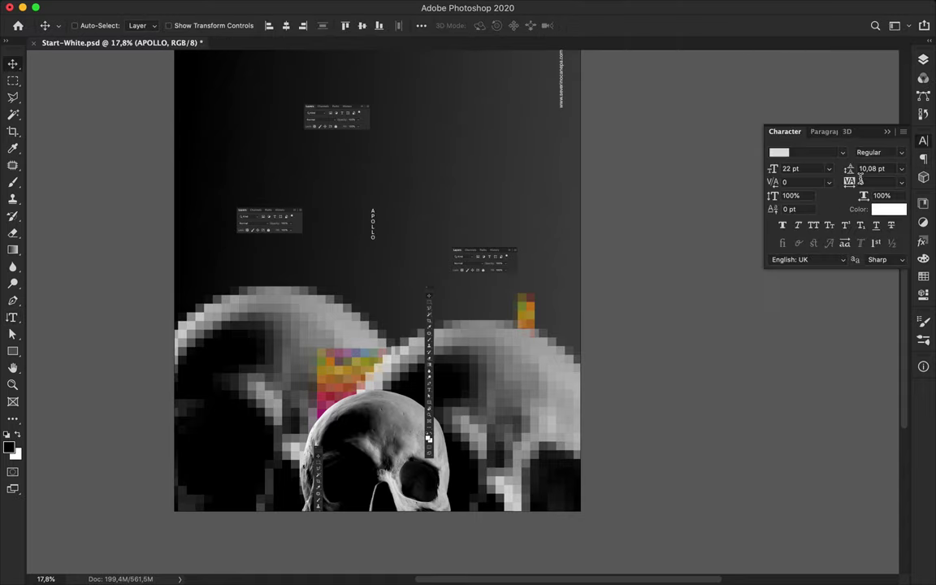
{"action": "type", "text": "1000"}
{"action": "key", "text": "Return"}
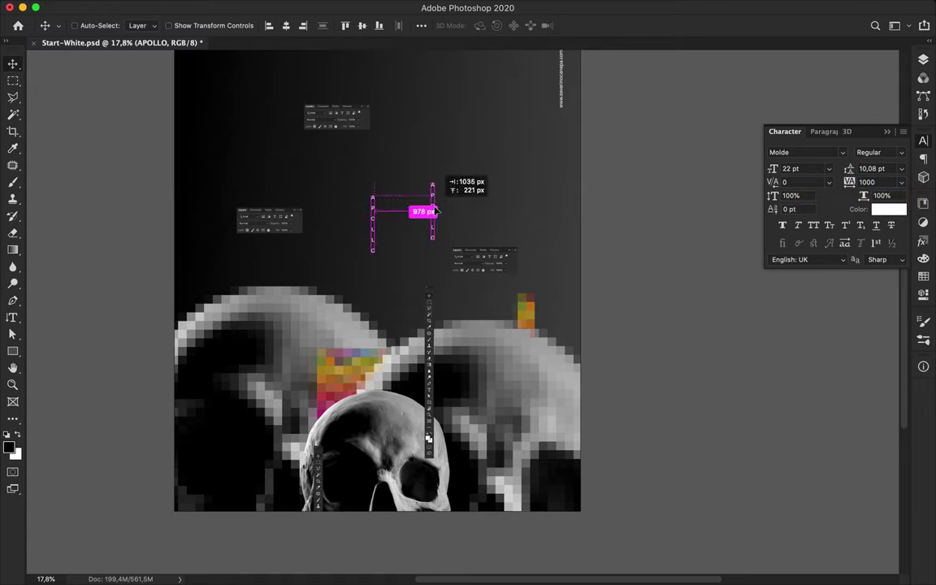
- Duplicate APOLLO to the right, convert it to a smart object, and preview Mosaic at cell size 115
{"action": "left_click_drag", "start_coordinate": [372, 210], "coordinate": [438, 209]}
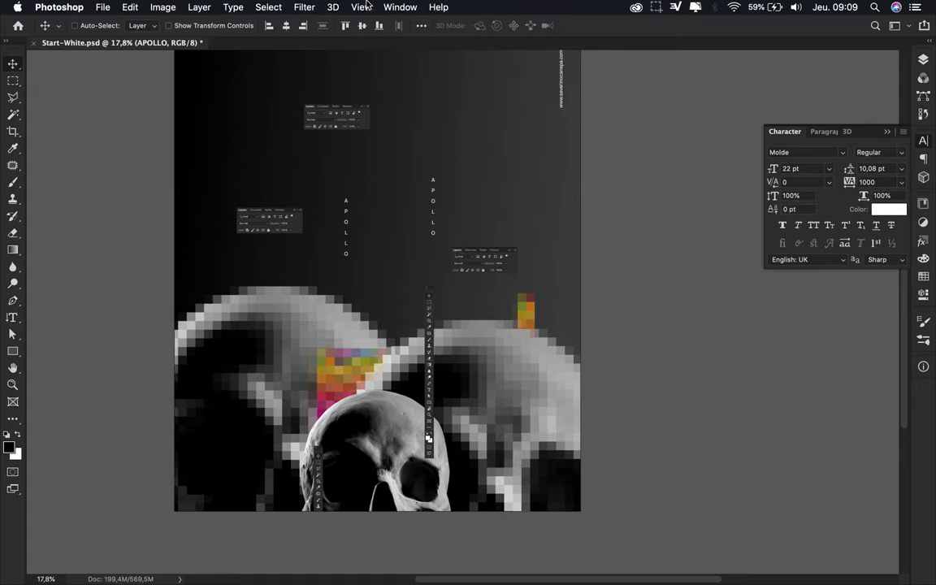
{"action": "left_click", "coordinate": [305, 6]}
{"action": "left_click", "coordinate": [536, 248]}
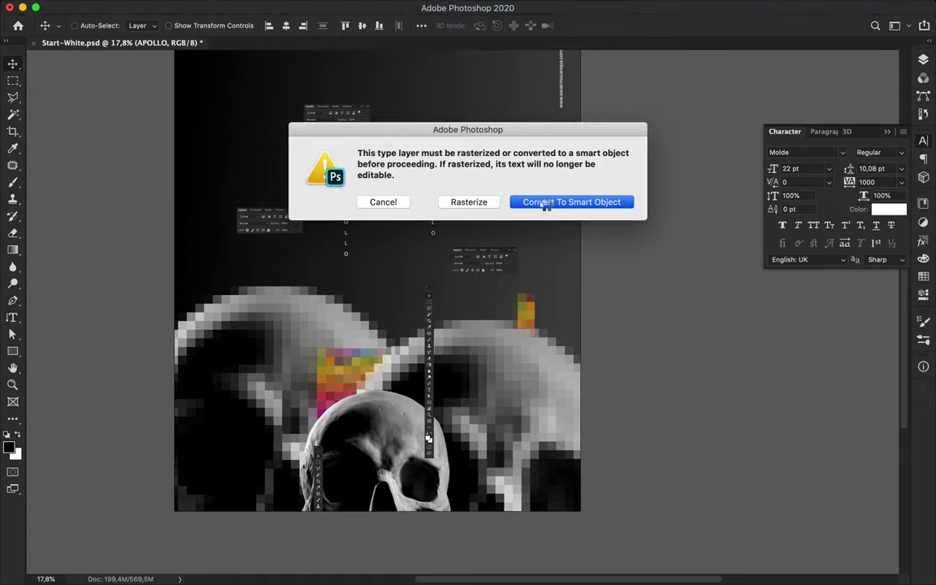
{"action": "left_click", "coordinate": [543, 202]}
{"action": "left_click_drag", "start_coordinate": [94, 207], "coordinate": [96, 207]}
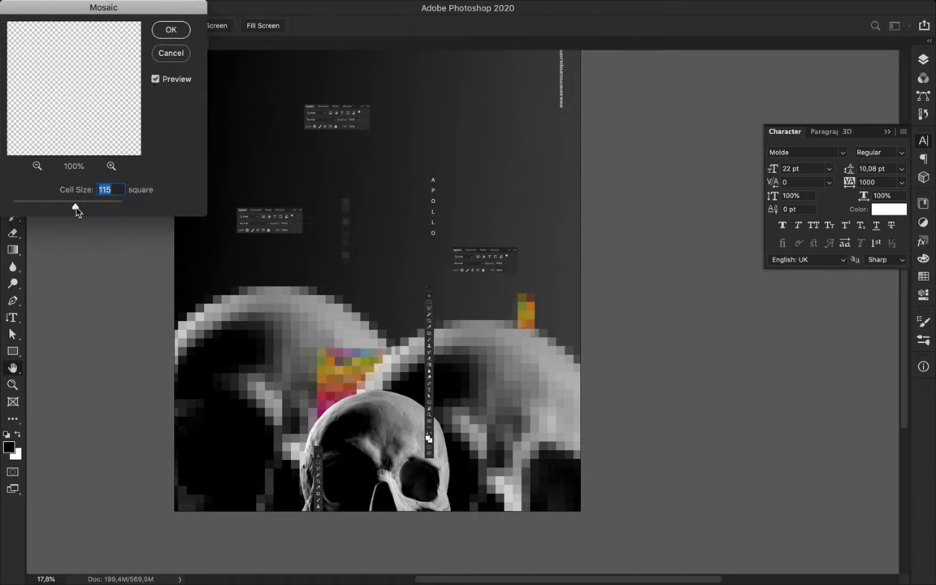
- Apply the mosaic, duplicate the pixelated column, and restack APOLLO copy 3 below the APOLLO text
{"action": "left_click", "coordinate": [171, 29]}
{"action": "left_click_drag", "start_coordinate": [347, 230], "coordinate": [392, 302], "text": "alt"}
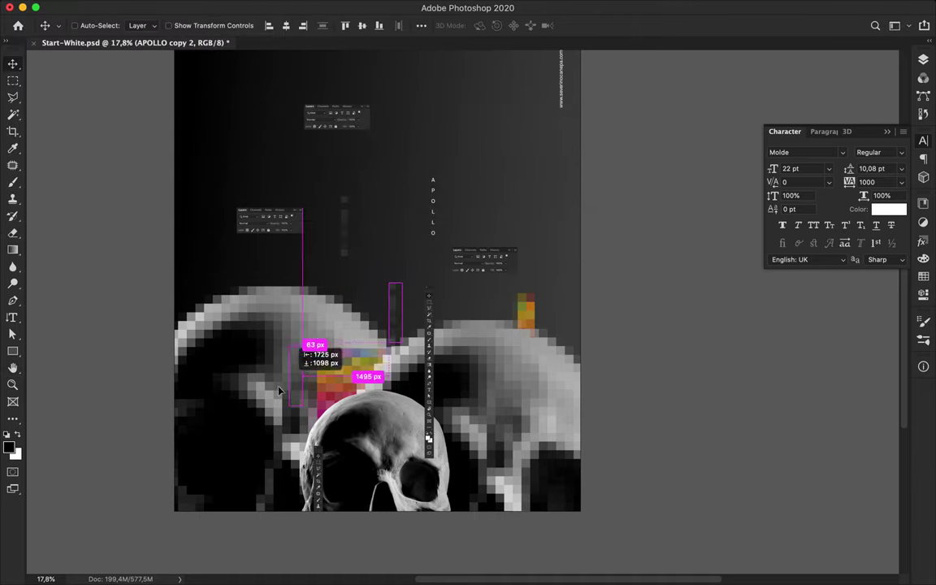
{"action": "left_click", "coordinate": [923, 62]}
{"action": "scroll", "coordinate": [829, 328], "scroll_direction": "down", "scroll_amount": 3}
{"action": "left_click", "coordinate": [897, 351]}
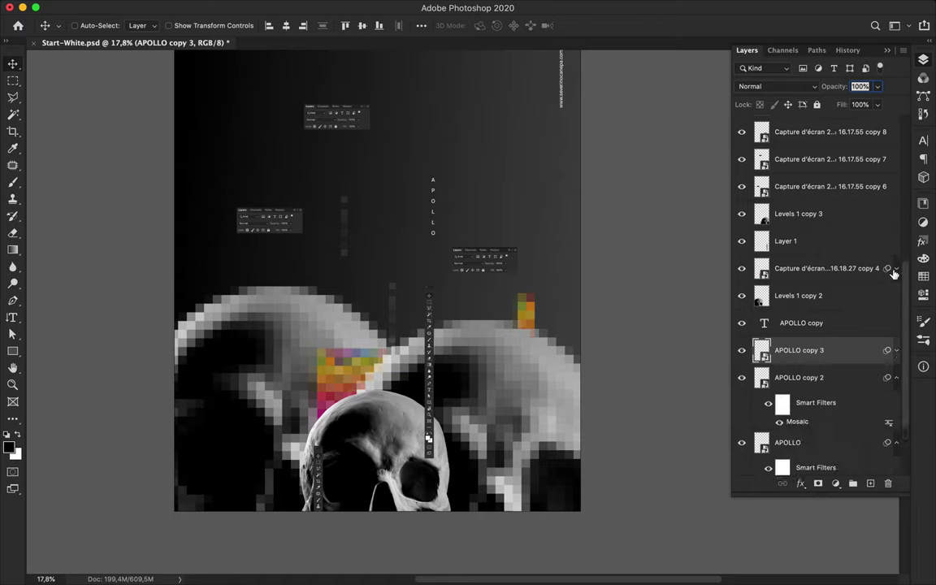
{"action": "left_click", "coordinate": [896, 377]}
{"action": "left_click", "coordinate": [896, 404]}
{"action": "left_click_drag", "start_coordinate": [830, 355], "coordinate": [801, 196]}
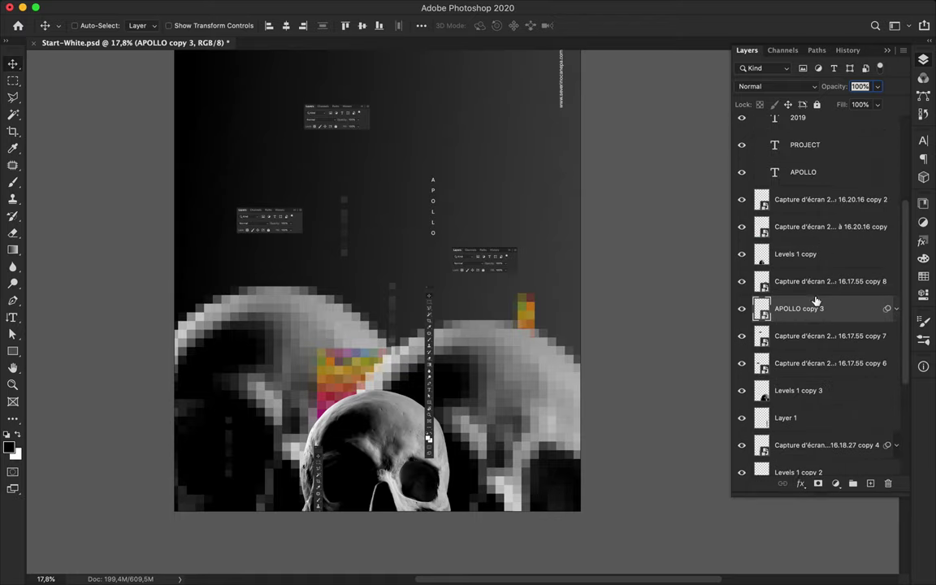
- Scatter more pixelated APOLLO copies across the poster and select the vertical APOLLO text for resizing
{"action": "left_click", "coordinate": [756, 123]}
{"action": "mouse_move", "coordinate": [239, 380]}
{"action": "left_mouse_down"}
{"action": "mouse_move", "coordinate": [207, 451]}
{"action": "mouse_move", "coordinate": [226, 453]}
{"action": "mouse_move", "coordinate": [204, 404]}
{"action": "left_mouse_up"}
{"action": "left_click_drag", "start_coordinate": [543, 489], "coordinate": [519, 428]}
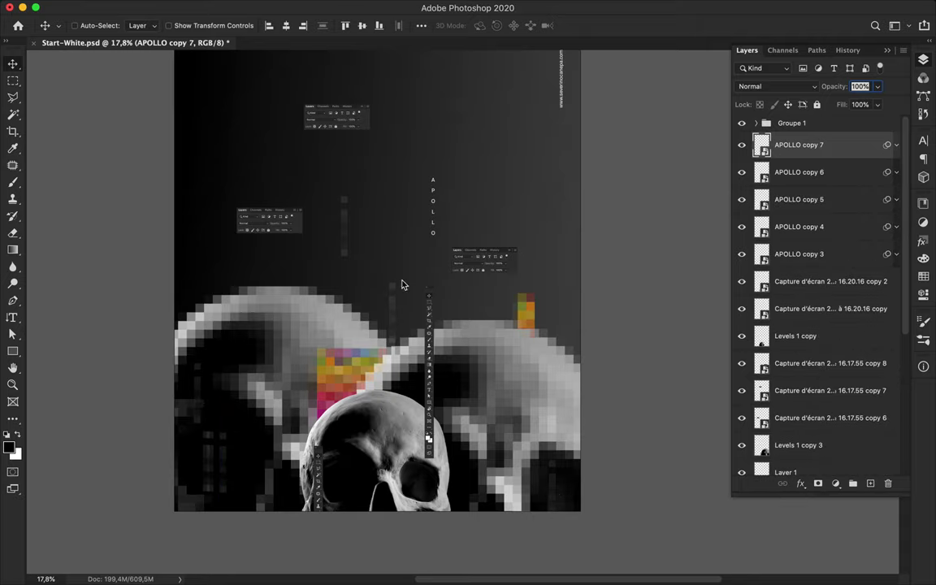
{"action": "left_click", "coordinate": [348, 242]}
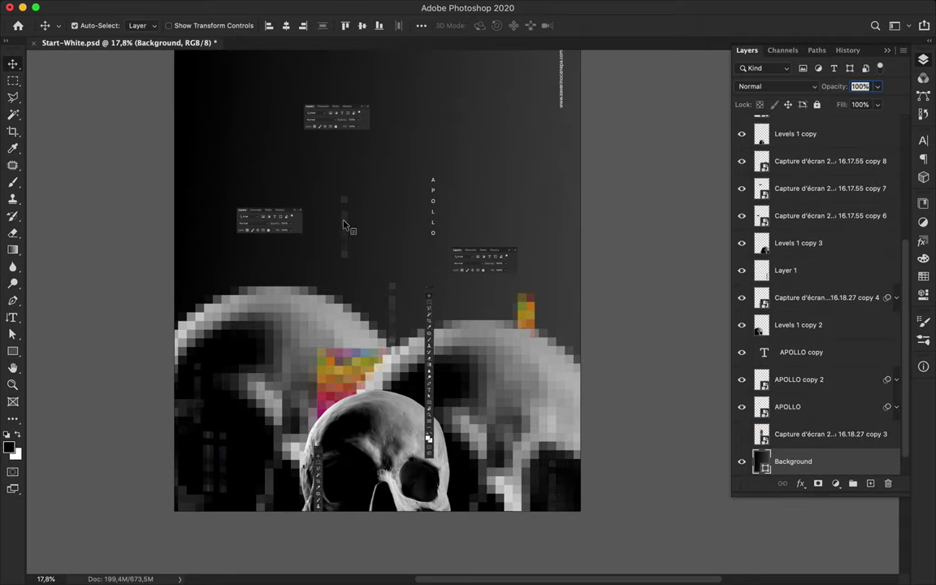
{"action": "left_click", "coordinate": [552, 485]}
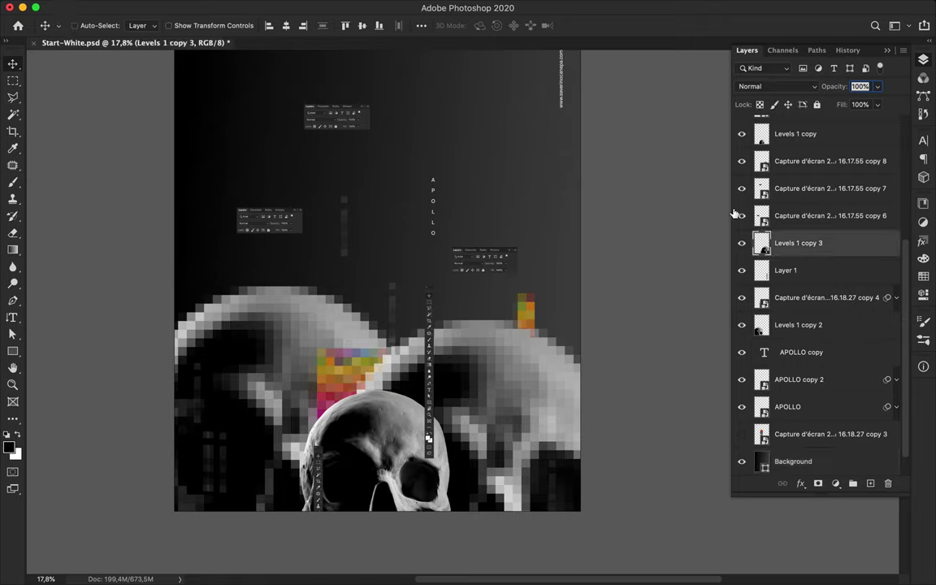
{"action": "left_click", "coordinate": [236, 398]}
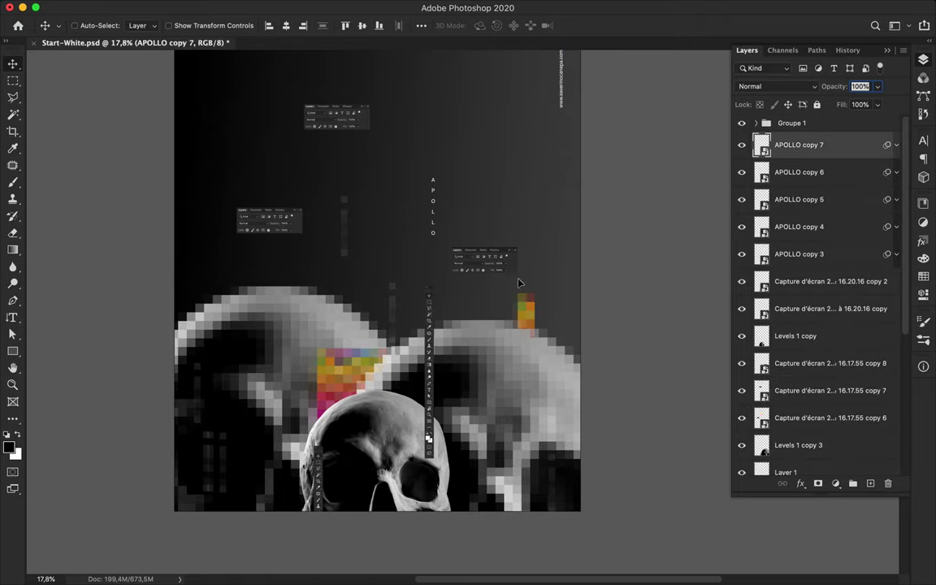
{"action": "left_click_drag", "start_coordinate": [543, 347], "coordinate": [501, 259]}
{"action": "left_click_drag", "start_coordinate": [402, 280], "coordinate": [363, 274]}
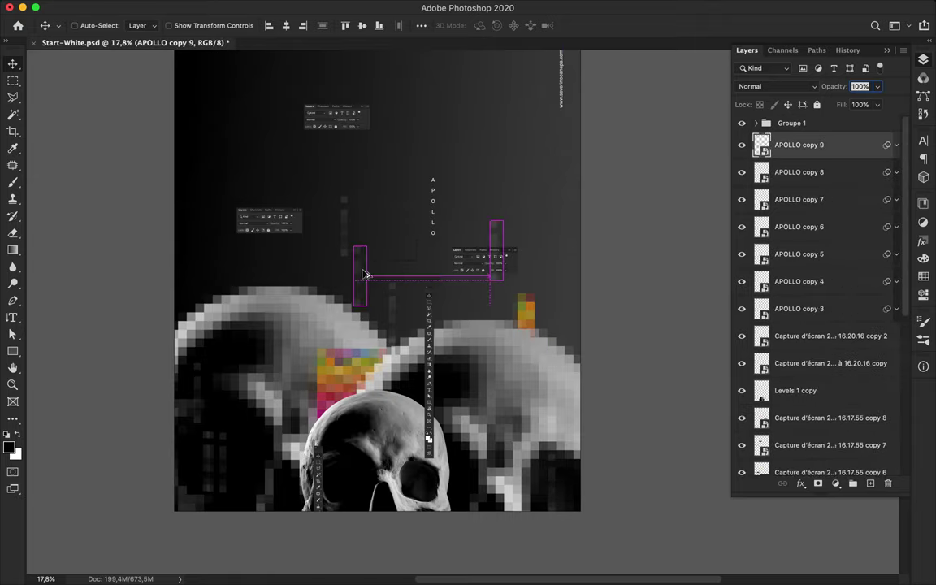
{"action": "left_click", "coordinate": [433, 220]}
{"action": "left_click", "coordinate": [922, 142]}
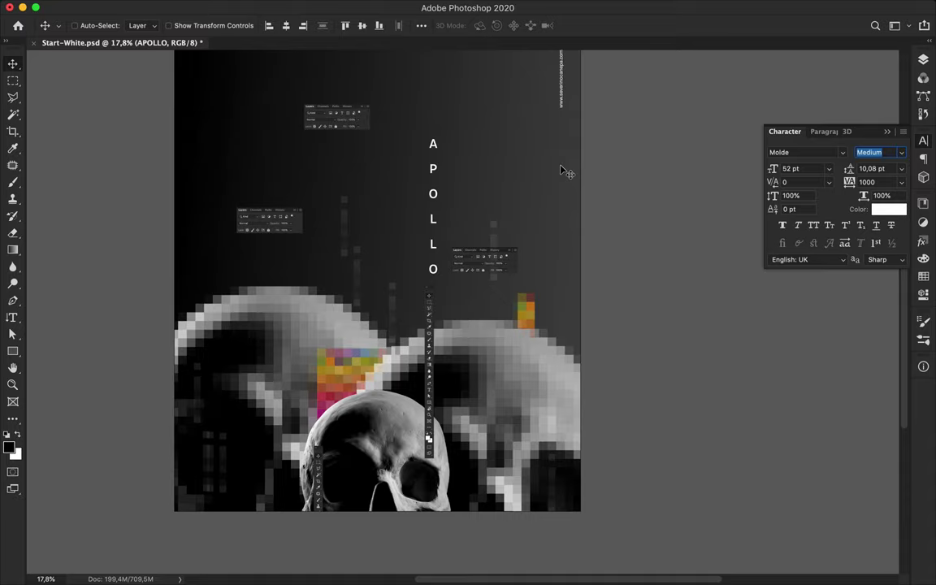
- Nudge the vertical APOLLO text, scatter duplicated pixelated columns, and move copy 10 lower in the stack
{"action": "mouse_move", "coordinate": [435, 171]}
{"action": "left_mouse_down"}
{"action": "mouse_move", "coordinate": [445, 202]}
{"action": "mouse_move", "coordinate": [279, 173]}
{"action": "left_mouse_up"}
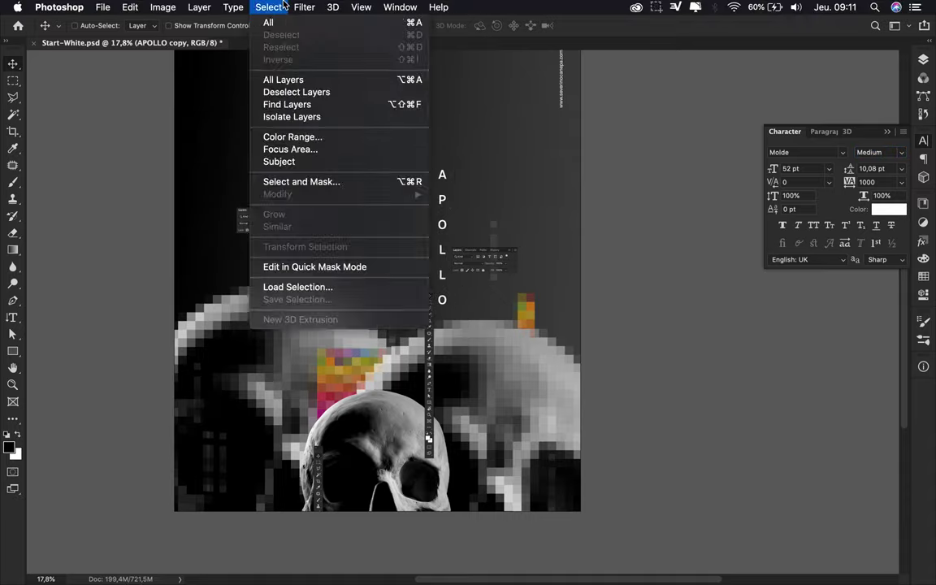
{"action": "left_click_drag", "start_coordinate": [272, 198], "coordinate": [273, 203]}
{"action": "left_click", "coordinate": [922, 76]}
{"action": "mouse_move", "coordinate": [821, 414]}
{"action": "left_mouse_down"}
{"action": "mouse_move", "coordinate": [779, 352]}
{"action": "mouse_move", "coordinate": [801, 237]}
{"action": "left_mouse_up"}
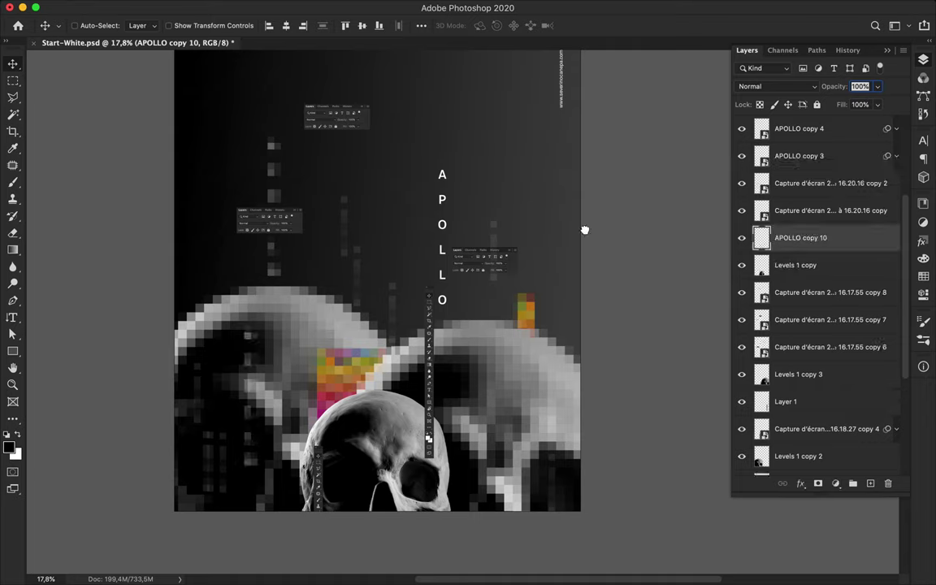
{"action": "left_click_drag", "start_coordinate": [464, 372], "coordinate": [470, 96]}
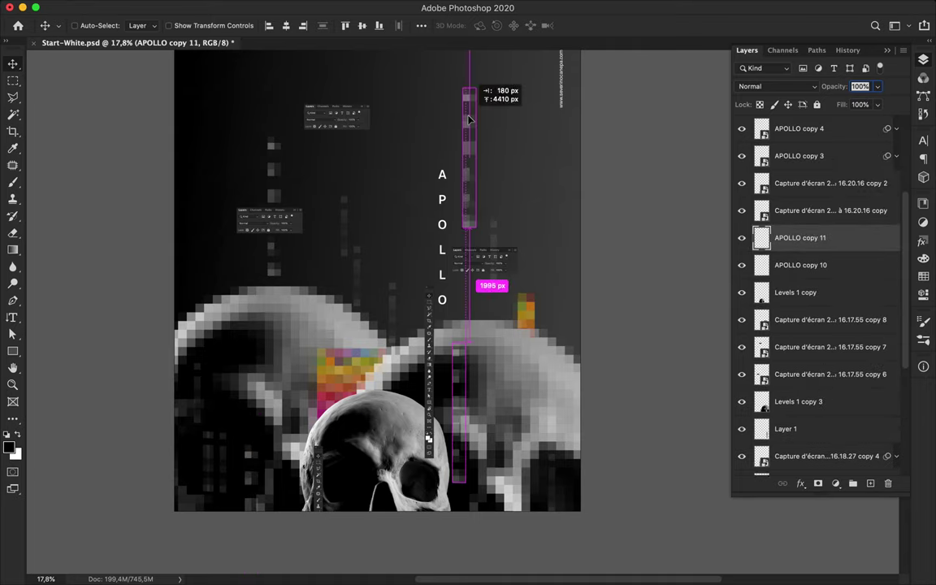
{"action": "key", "text": "alt+shift+comma"}
- Set the vertical APOLLO to 92 pt Molde Expanded and pixelate it into mosaic squares
{"action": "left_click", "coordinate": [924, 141]}
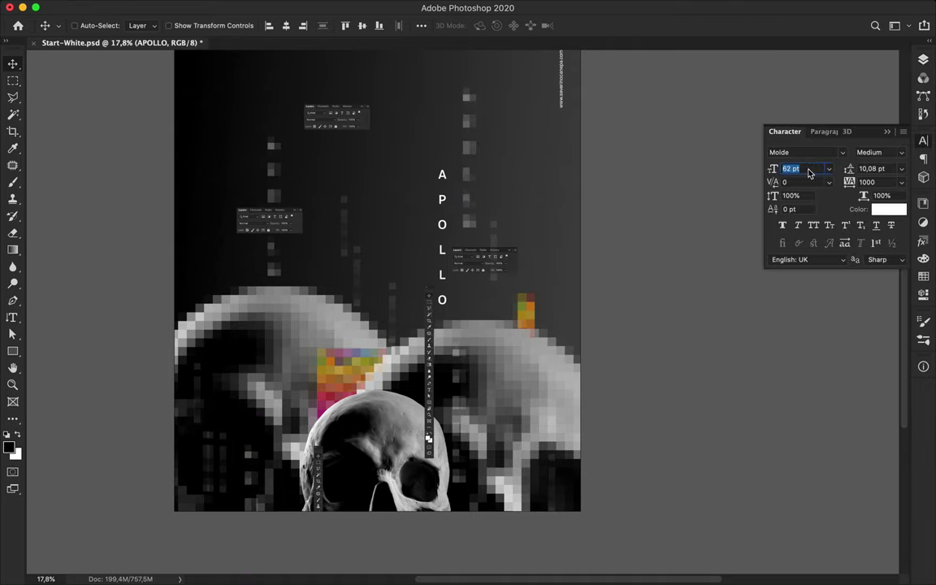
{"action": "type", "text": "92"}
{"action": "left_click", "coordinate": [884, 152]}
{"action": "type", "text": "Expanded"}
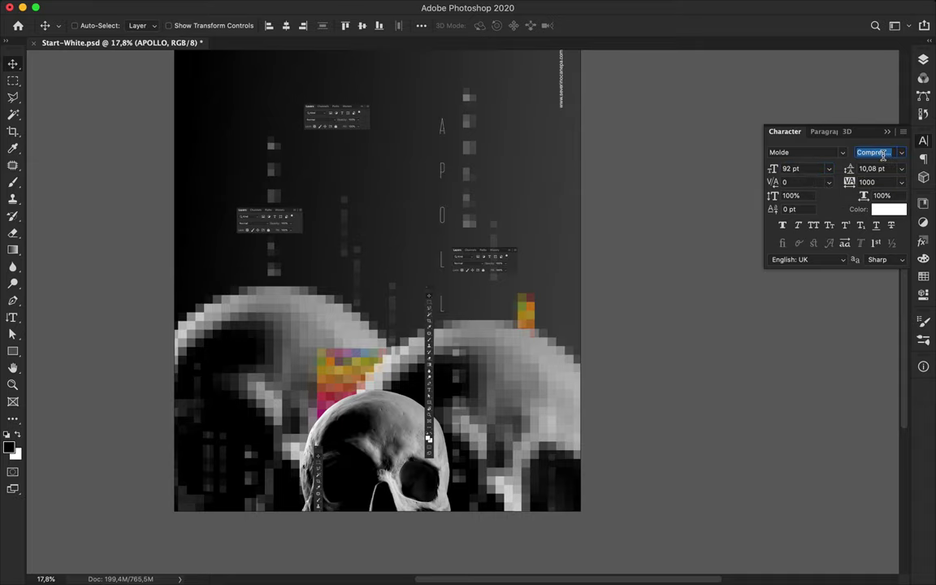
{"action": "key", "text": "Return"}
{"action": "left_click", "coordinate": [324, 8]}
{"action": "left_click", "coordinate": [317, 25]}
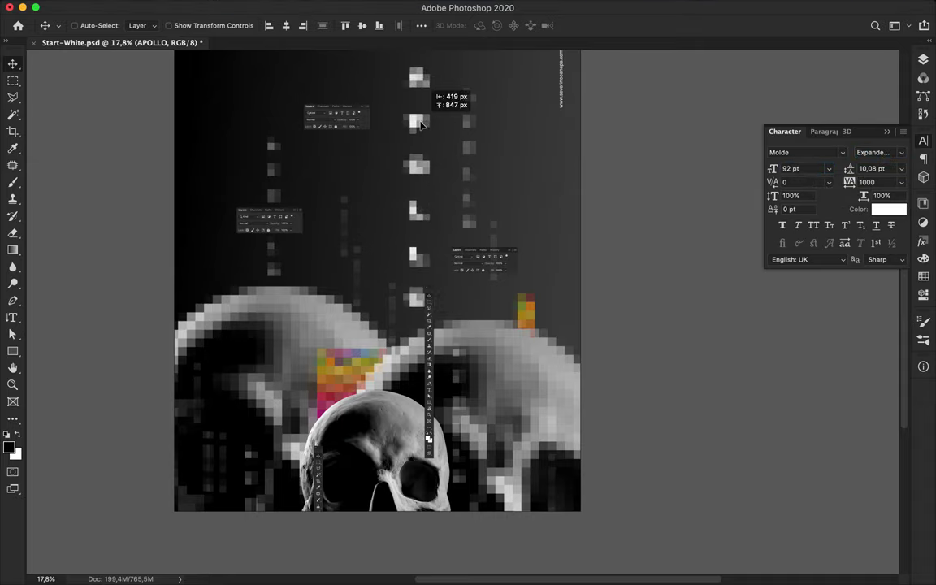
- Move the pixelated APOLLO column down-right and place duplicate copies elsewhere on the poster
{"action": "left_click_drag", "start_coordinate": [411, 141], "coordinate": [418, 223]}
{"action": "key", "text": "F7"}
{"action": "key", "text": "ctrl+j"}
{"action": "key", "text": "ctrl+j"}
{"action": "key", "text": "ctrl+j"}
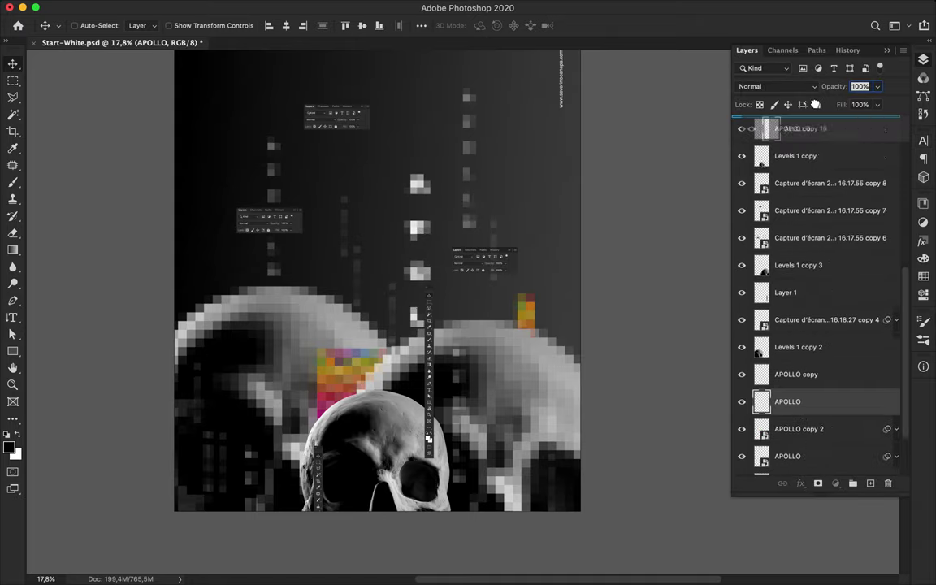
{"action": "mouse_move", "coordinate": [382, 244]}
{"action": "left_mouse_down"}
{"action": "mouse_move", "coordinate": [421, 345]}
{"action": "mouse_move", "coordinate": [317, 168]}
{"action": "left_mouse_up"}
- Move APOLLO copy 13 above the dark Background and delete the white background layer
{"action": "left_click_drag", "start_coordinate": [801, 293], "coordinate": [824, 442]}
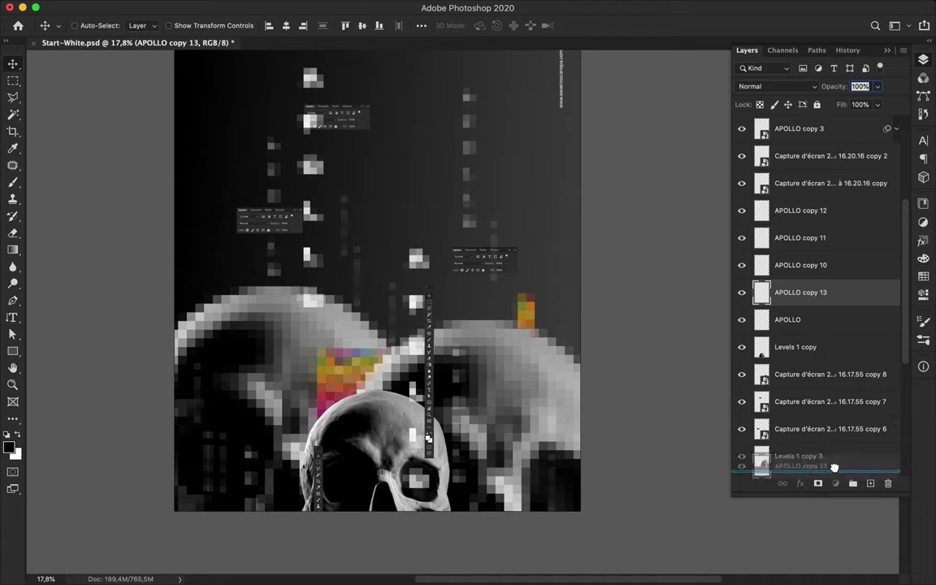
{"action": "key", "text": "ctrl+]"}
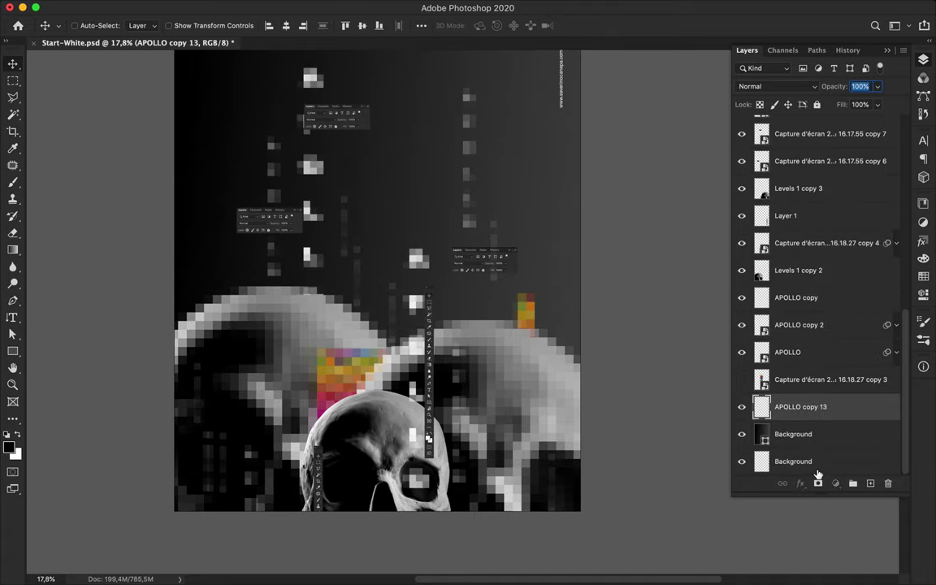
{"action": "left_click", "coordinate": [817, 470]}
{"action": "key", "text": "Delete"}
{"action": "scroll", "coordinate": [469, 306], "scroll_direction": "up", "scroll_amount": 5}
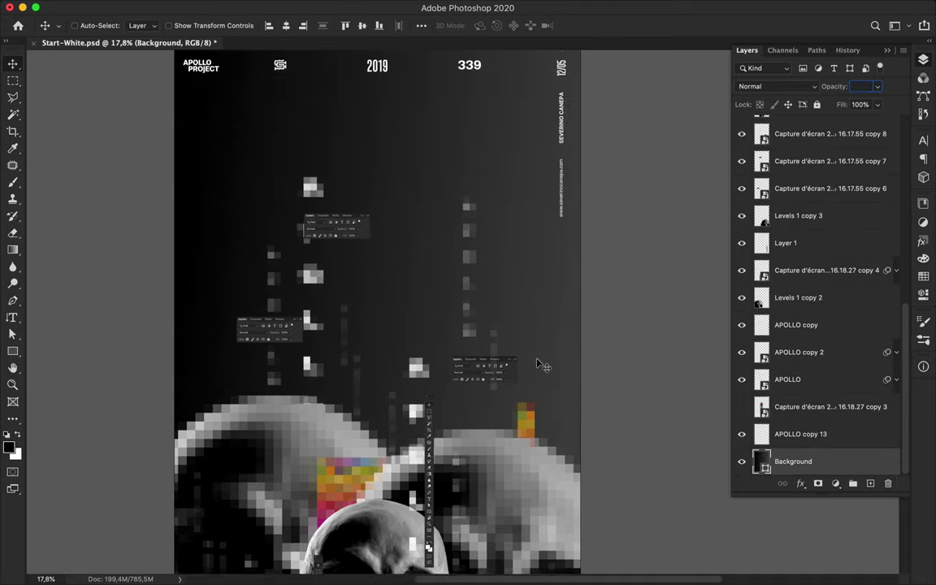
- Duplicate the interface snippet lower down and apply Mosaic pixelation to the copy
{"action": "scroll", "coordinate": [469, 306], "scroll_direction": "down", "scroll_amount": 3}
{"action": "left_click_drag", "start_coordinate": [469, 306], "coordinate": [455, 342]}
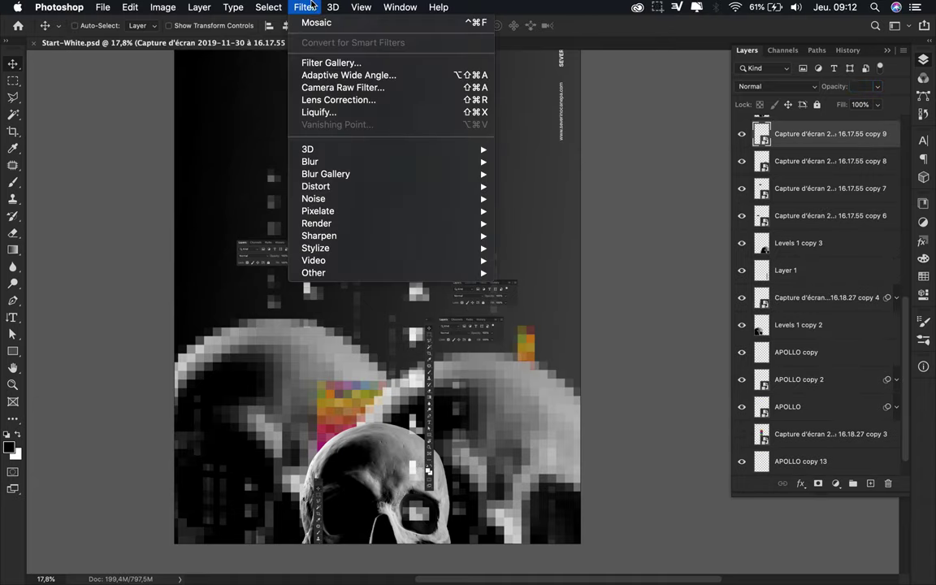
{"action": "left_click", "coordinate": [272, 8]}
{"action": "left_click", "coordinate": [411, 215]}
{"action": "left_click", "coordinate": [172, 31]}
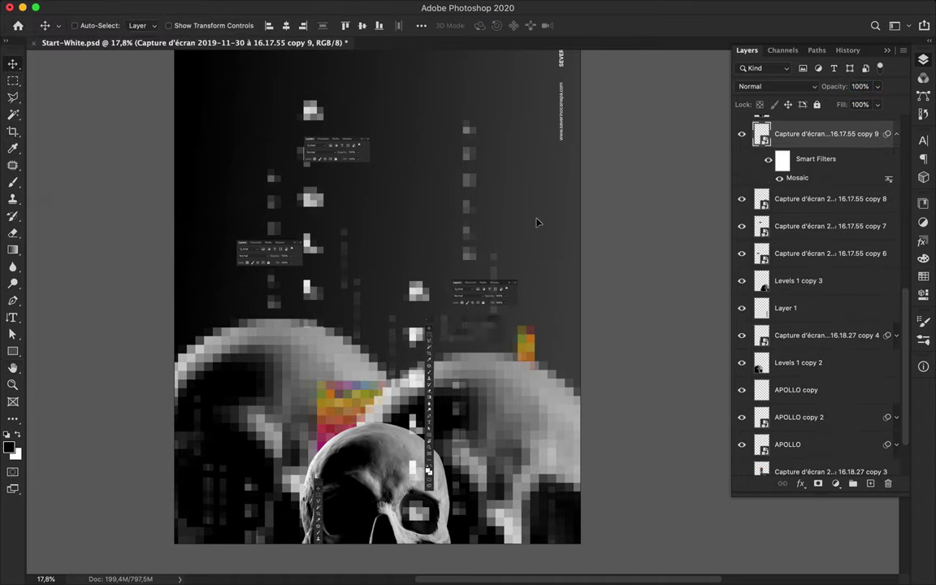
- Place another mosaic snippet copy, move copy 11 up the layer stack, and reposition a copy
{"action": "left_click_drag", "start_coordinate": [537, 221], "coordinate": [524, 241]}
{"action": "left_click_drag", "start_coordinate": [429, 318], "coordinate": [429, 325]}
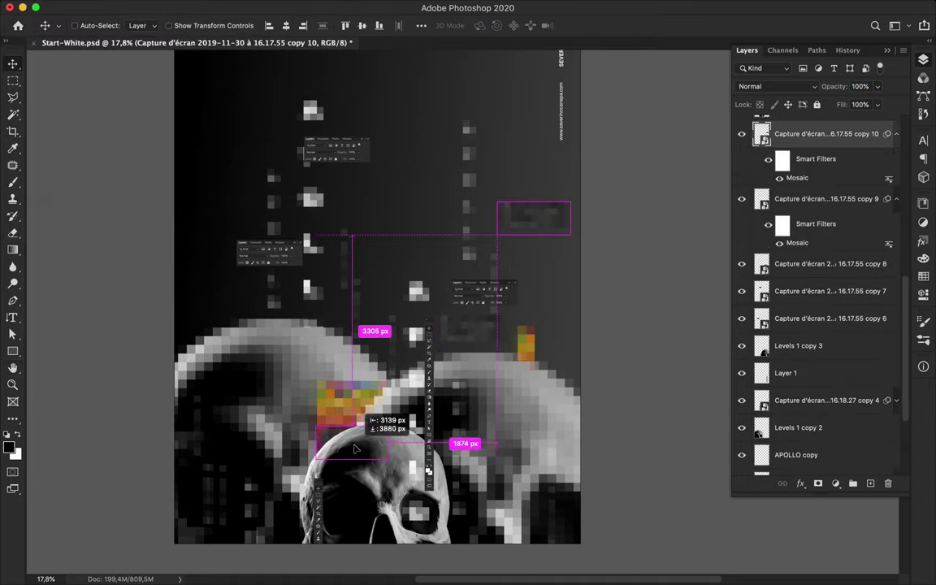
{"action": "left_click", "coordinate": [897, 133]}
{"action": "scroll", "coordinate": [870, 243], "scroll_direction": "up", "scroll_amount": 2}
{"action": "left_click_drag", "start_coordinate": [829, 209], "coordinate": [833, 170]}
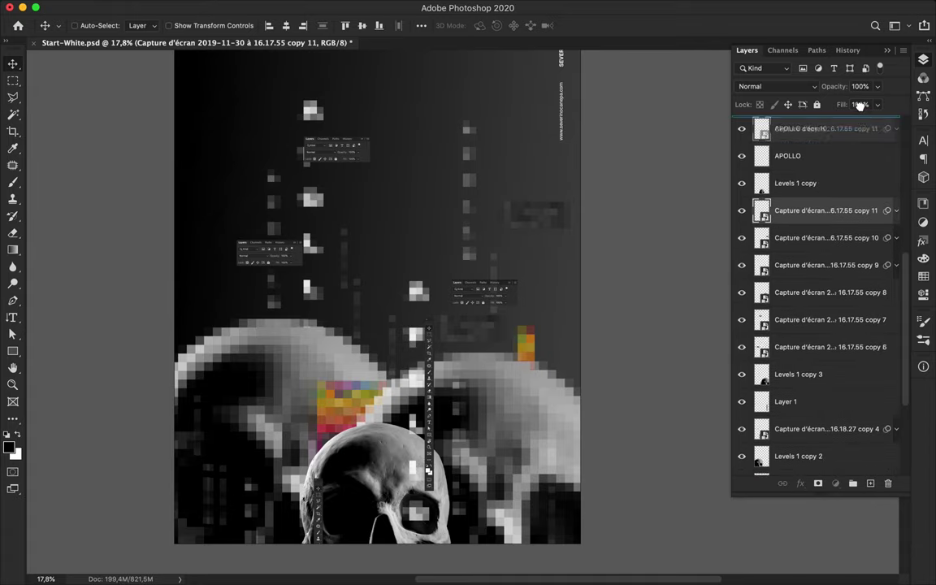
{"action": "mouse_move", "coordinate": [325, 402]}
{"action": "left_mouse_down"}
{"action": "mouse_move", "coordinate": [582, 378]}
{"action": "mouse_move", "coordinate": [564, 393]}
{"action": "left_mouse_up"}
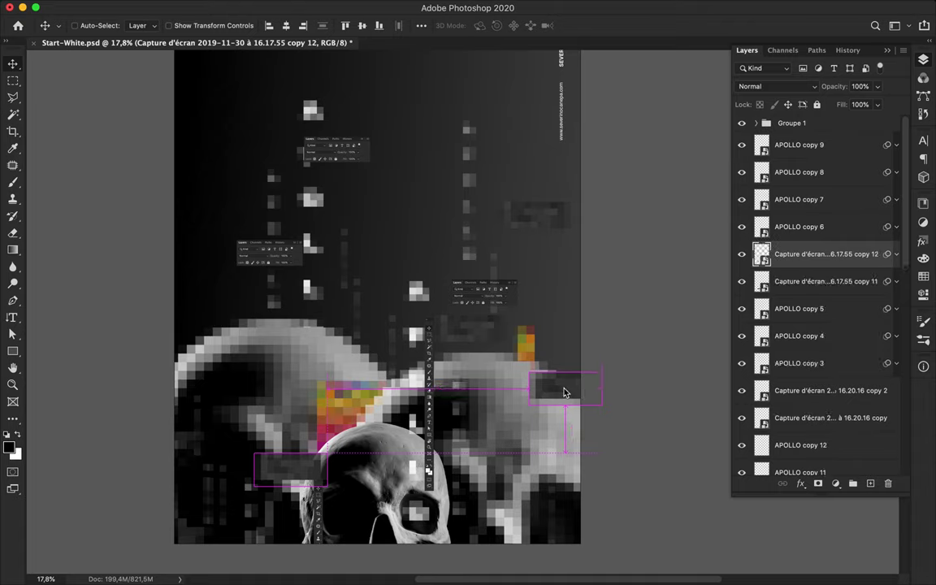
- Duplicate a snippet copy on the left, rotate it 90°, and scatter more copies higher up
{"action": "left_click_drag", "start_coordinate": [225, 295], "coordinate": [181, 324]}
{"action": "key", "text": "ctrl+t"}
{"action": "left_click_drag", "start_coordinate": [268, 273], "coordinate": [267, 245]}
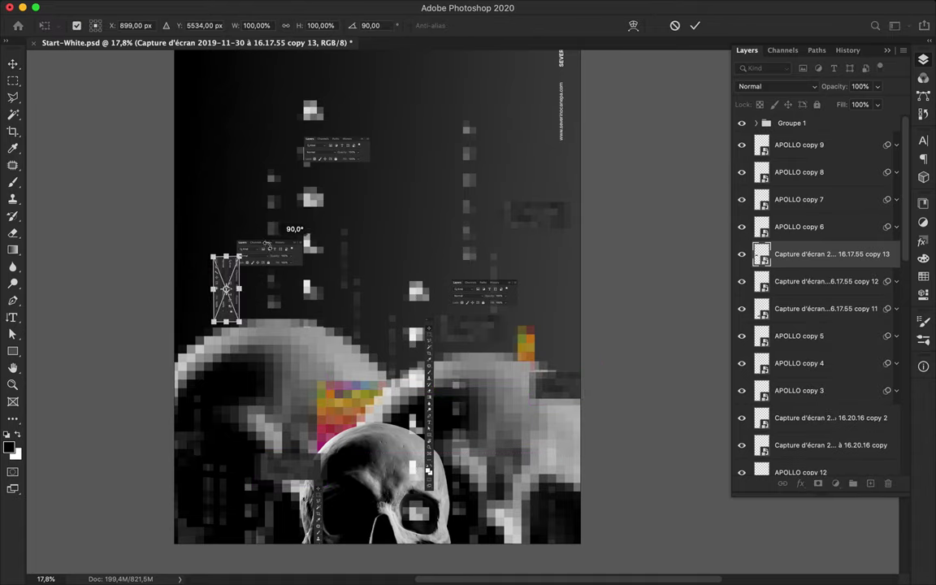
{"action": "key", "text": "Return"}
{"action": "left_click_drag", "start_coordinate": [223, 279], "coordinate": [420, 97]}
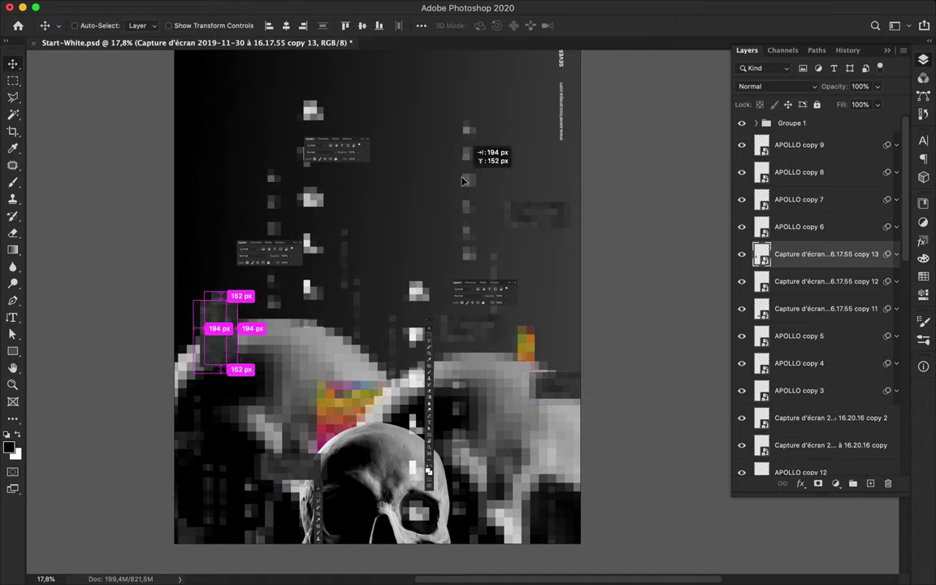
{"action": "left_click_drag", "start_coordinate": [351, 160], "coordinate": [367, 195]}
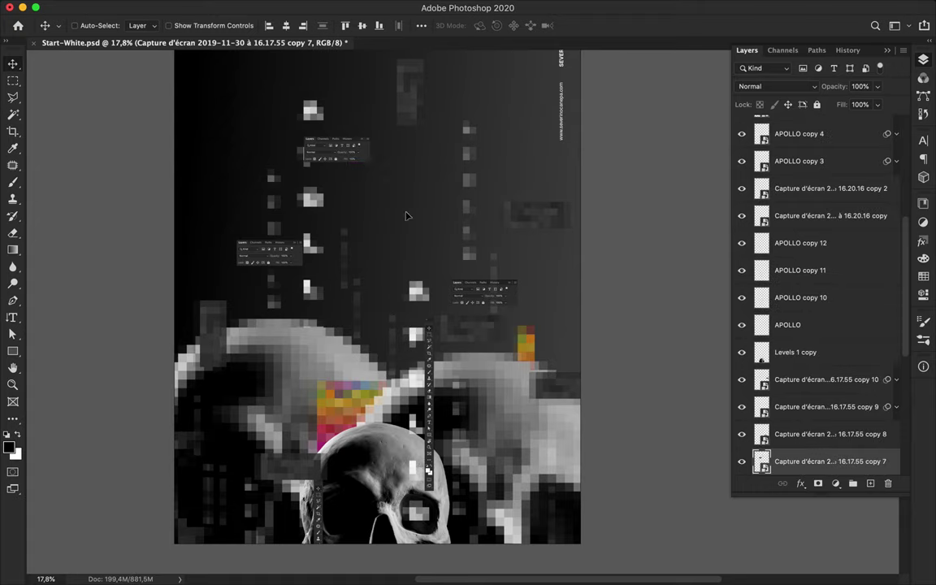
{"action": "left_click", "coordinate": [305, 6]}
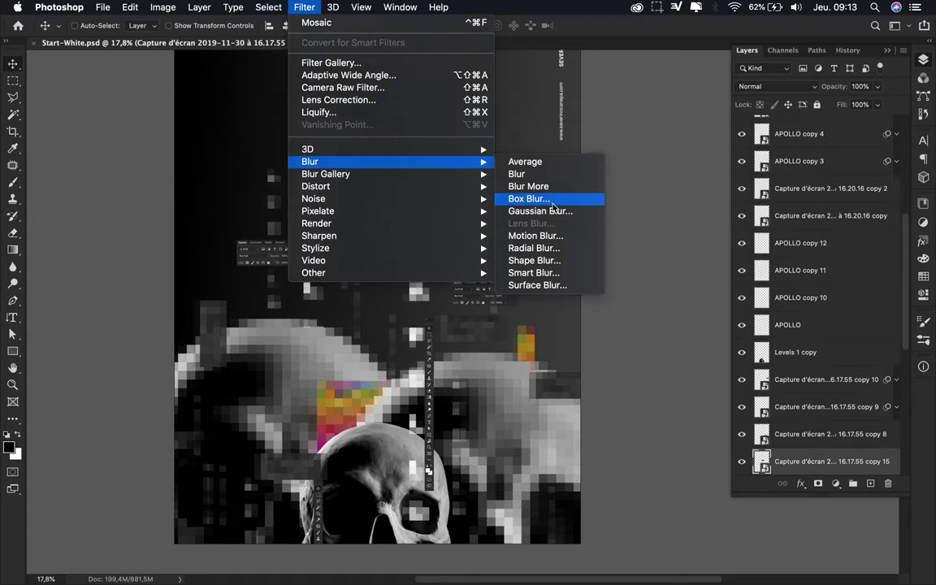
- Blur snippet copy 15 with a Gaussian Blur of about 50 px
{"action": "left_click", "coordinate": [543, 214]}
{"action": "left_click_drag", "start_coordinate": [608, 305], "coordinate": [625, 307]}
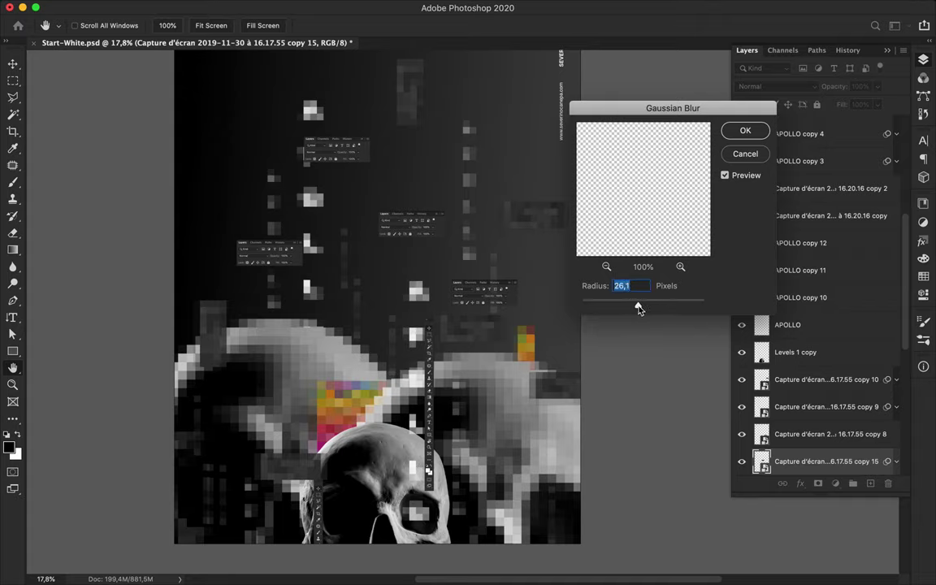
{"action": "left_click", "coordinate": [744, 132]}
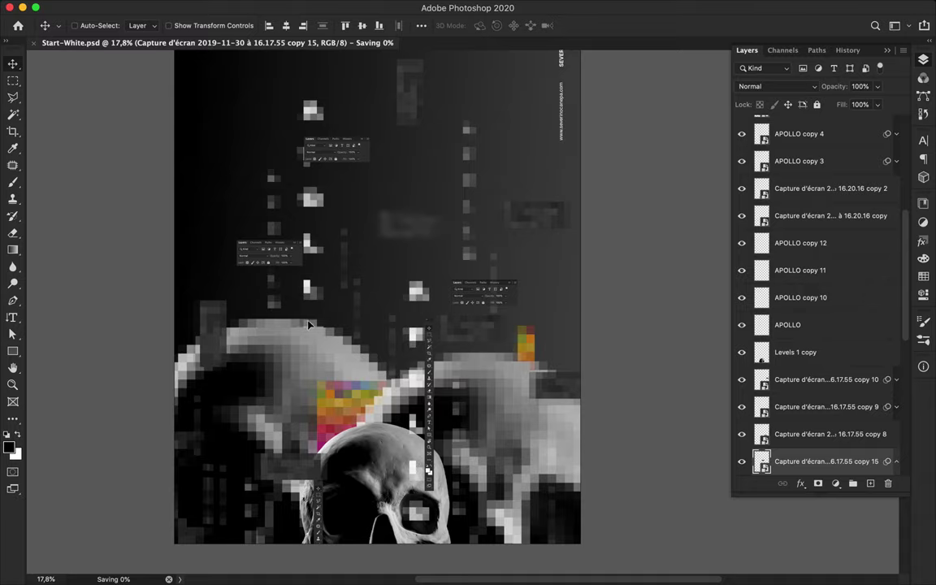
- Duplicate the front skull with Gaussian Blur at radius 153, and add another toolbar strip copy
{"action": "left_click", "coordinate": [534, 564]}
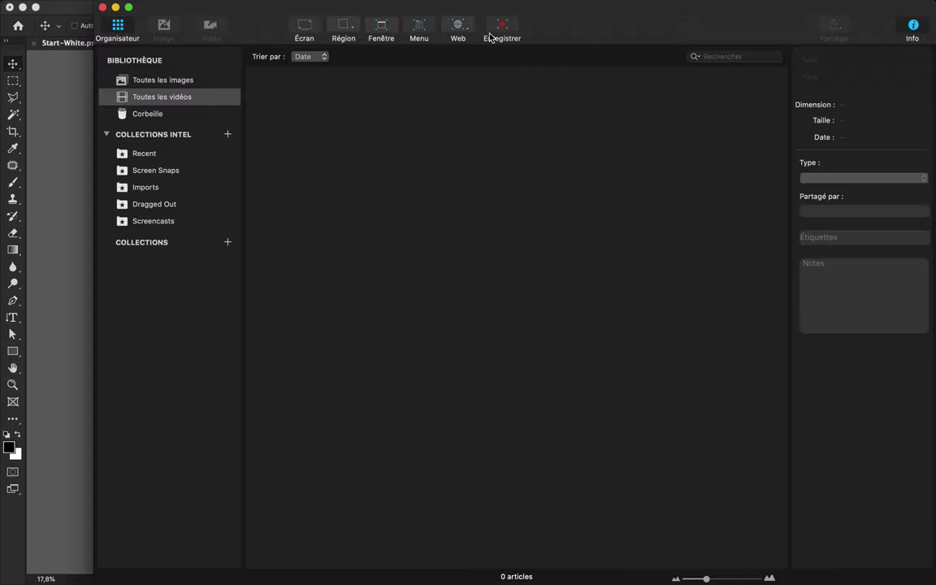
{"action": "left_click", "coordinate": [657, 7]}
{"action": "left_click", "coordinate": [731, 34]}
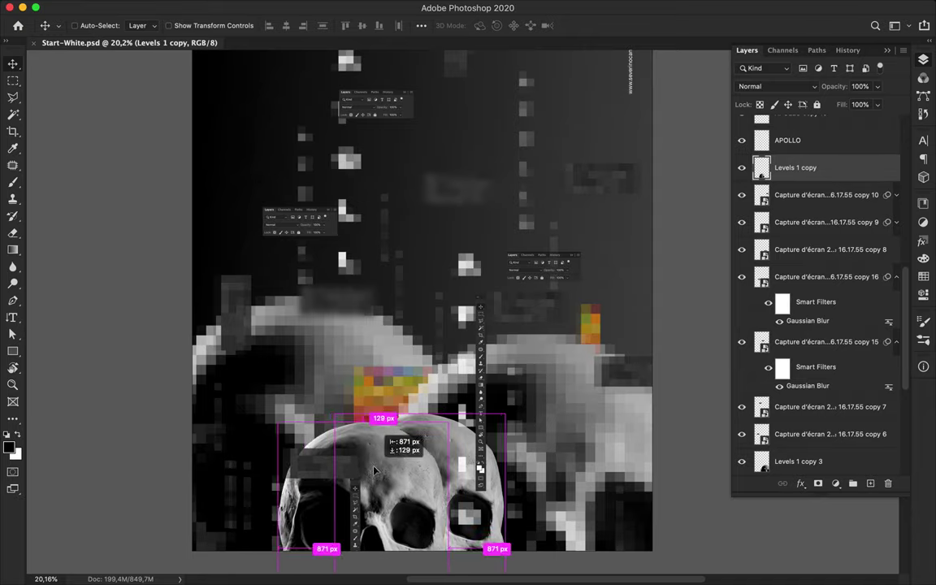
{"action": "left_click", "coordinate": [361, 6]}
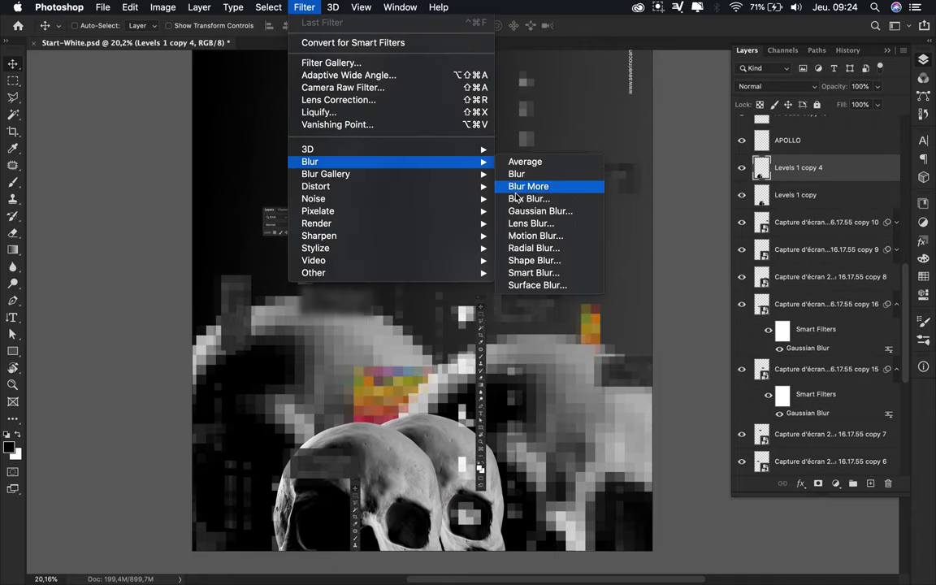
{"action": "left_click", "coordinate": [541, 211]}
{"action": "left_click_drag", "start_coordinate": [650, 306], "coordinate": [676, 307]}
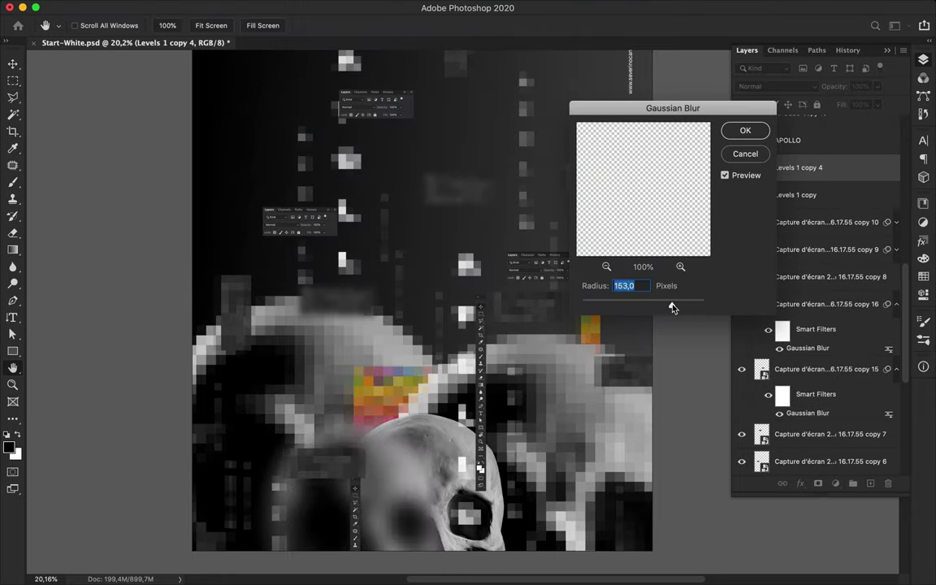
{"action": "left_click", "coordinate": [745, 130]}
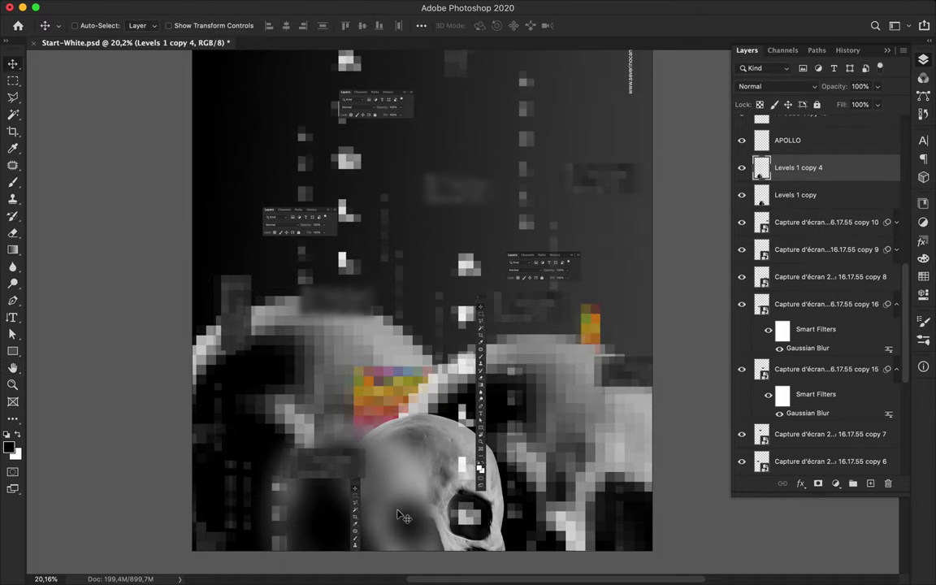
{"action": "left_click_drag", "start_coordinate": [483, 442], "coordinate": [536, 499]}
{"action": "key", "text": "ctrl+alt+f"}
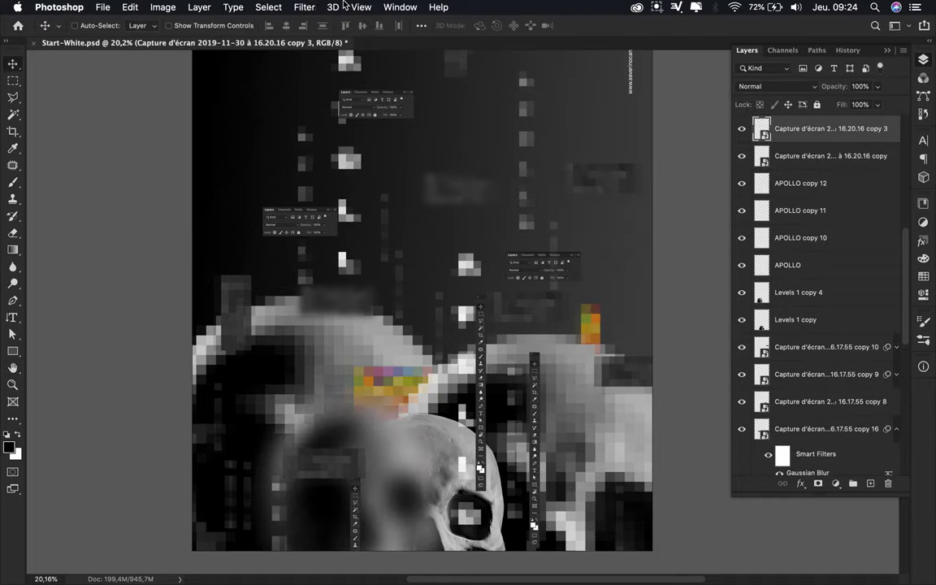
- Gaussian-blur the toolbar strip and move a duplicate of it to the left
{"action": "key", "text": "Escape"}
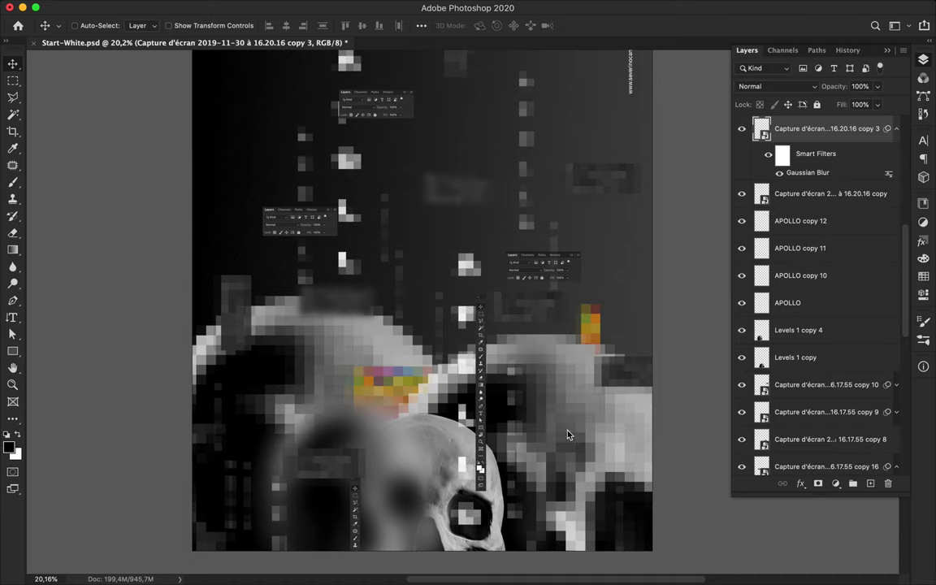
{"action": "left_click", "coordinate": [304, 7]}
{"action": "left_click", "coordinate": [540, 211]}
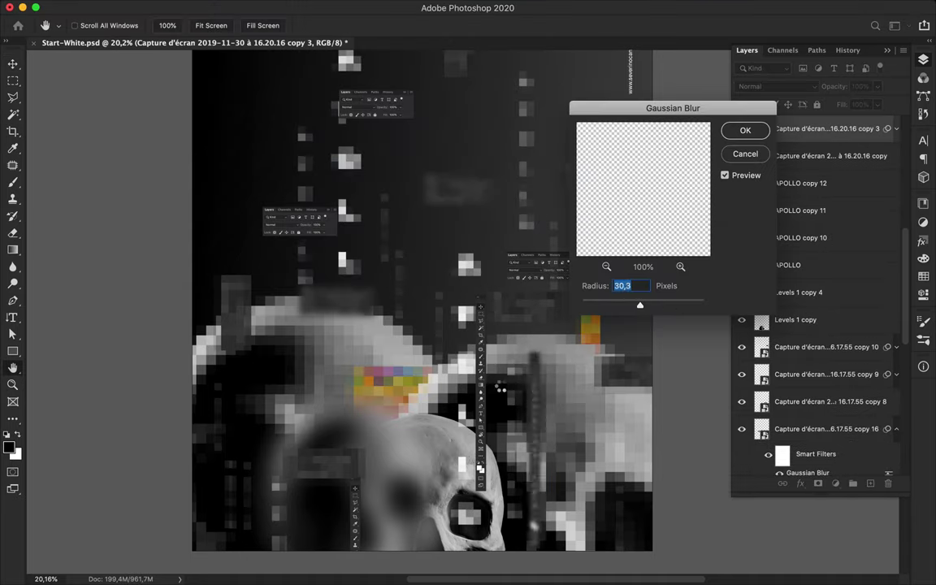
{"action": "key", "text": "Return"}
{"action": "key", "text": "v"}
{"action": "left_click_drag", "start_coordinate": [484, 382], "coordinate": [423, 366]}
- Give copy 4 a lighter Gaussian Blur and place it between copy 10 and copy 9
{"action": "left_click", "coordinate": [304, 6]}
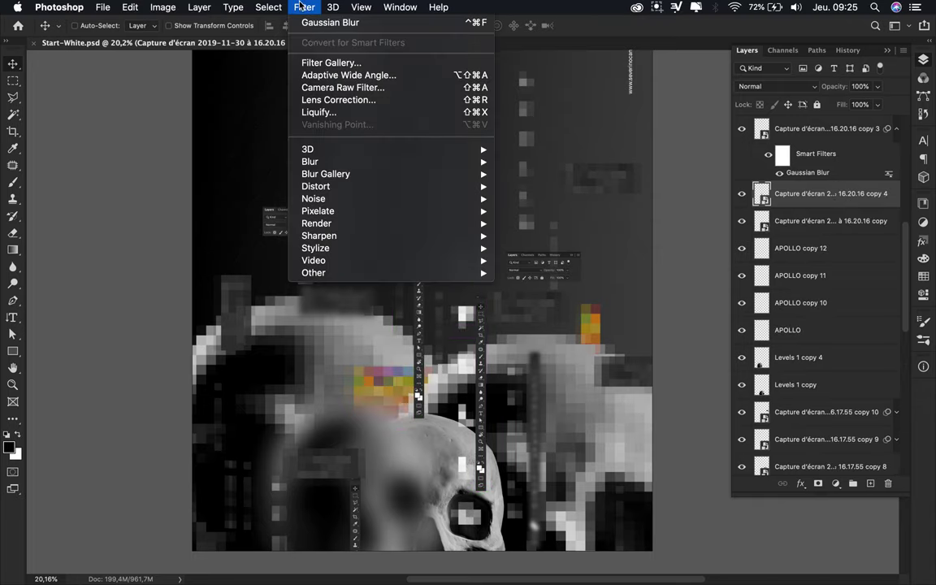
{"action": "left_click", "coordinate": [541, 210]}
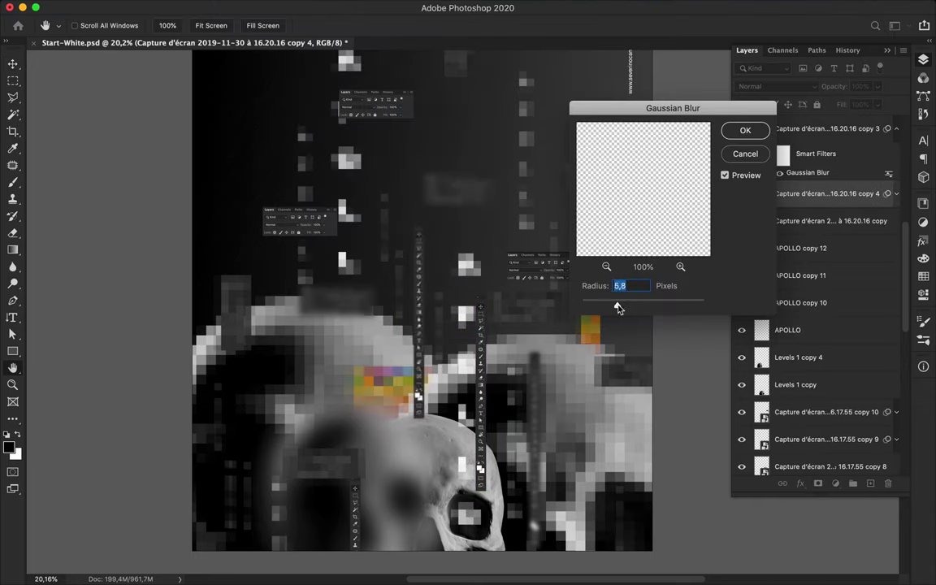
{"action": "key", "text": "Return"}
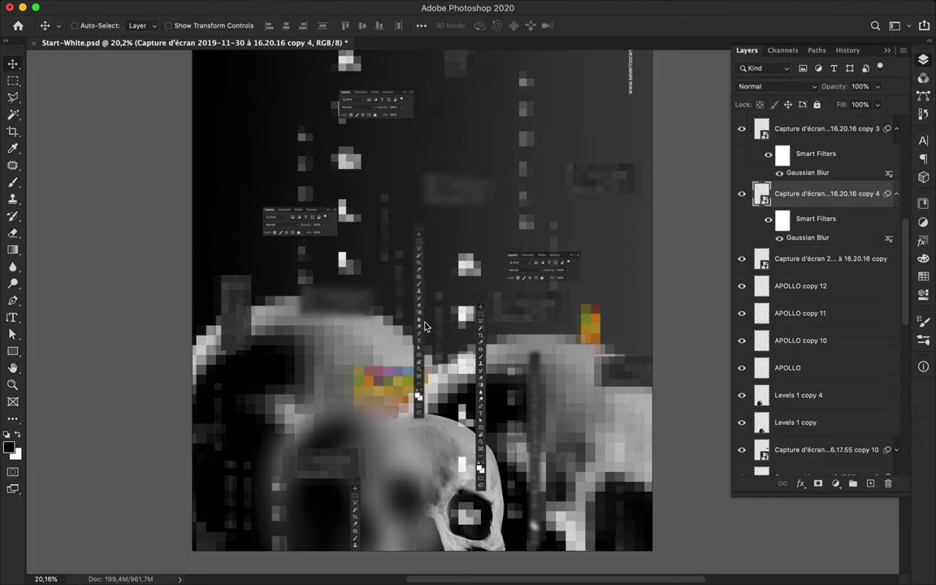
{"action": "left_click", "coordinate": [897, 193]}
{"action": "left_click", "coordinate": [898, 128]}
{"action": "left_click_drag", "start_coordinate": [821, 156], "coordinate": [838, 391]}
{"action": "left_click_drag", "start_coordinate": [343, 315], "coordinate": [343, 387]}
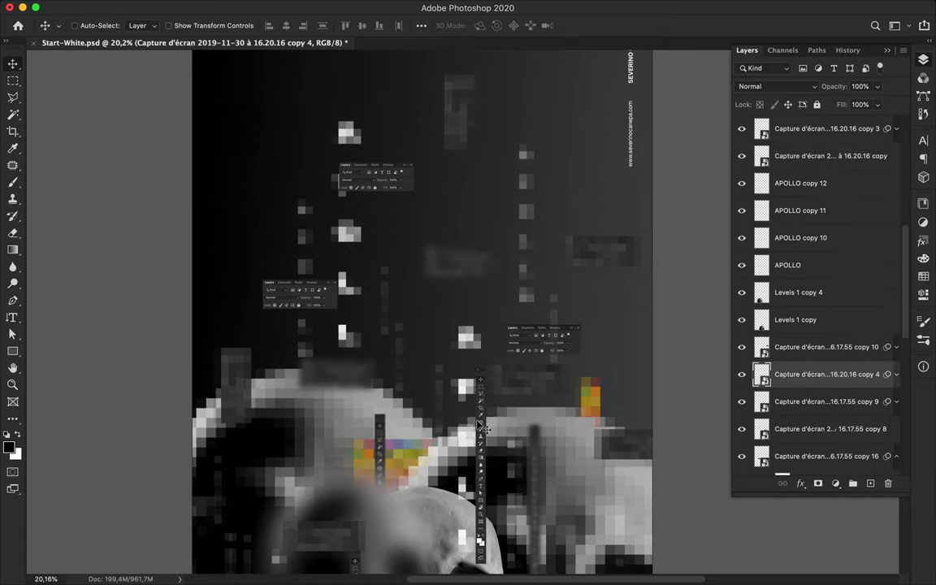
- Duplicate the copy 3 strip up-left, place copy 5 below Levels 1 copy 3, and add copy 6
{"action": "left_click", "coordinate": [540, 494]}
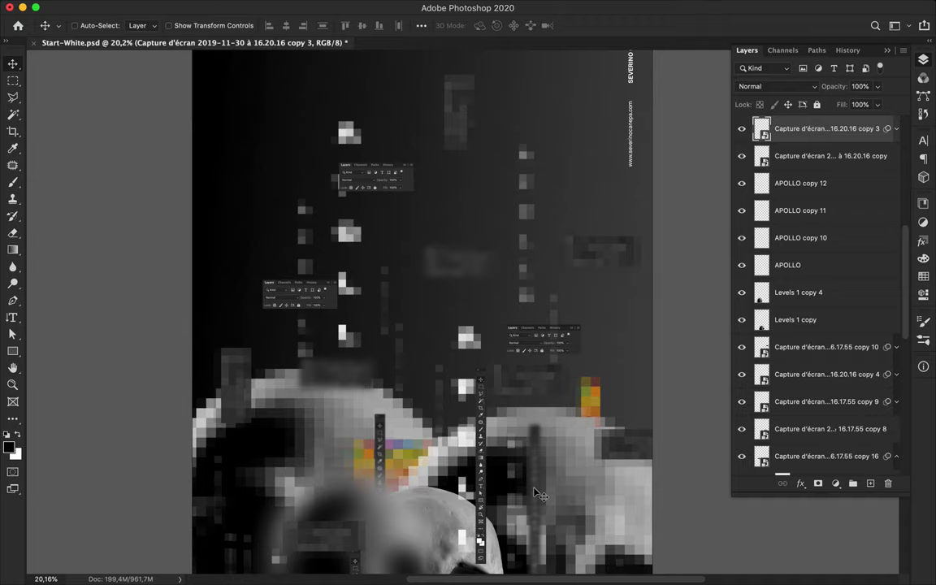
{"action": "left_click_drag", "start_coordinate": [539, 494], "coordinate": [262, 314], "text": "alt"}
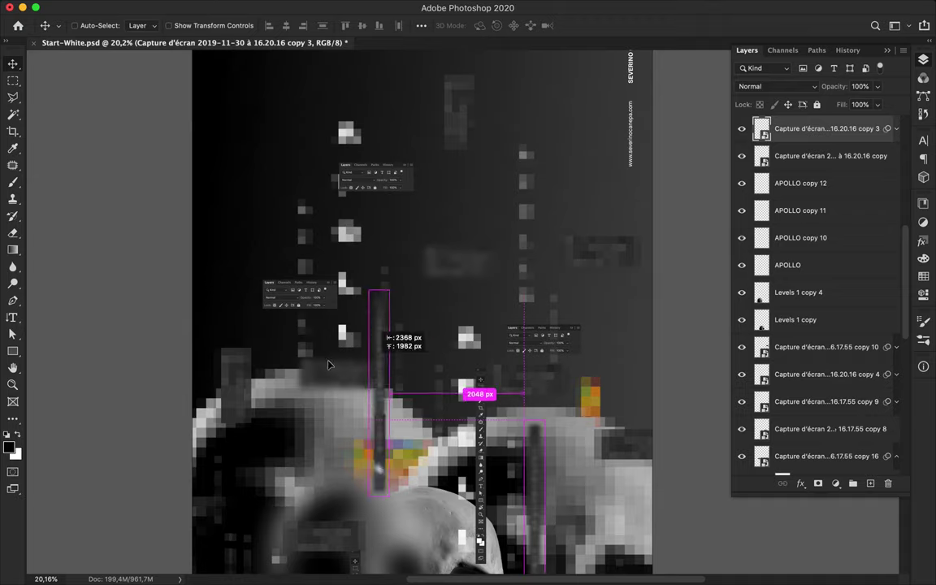
{"action": "left_click_drag", "start_coordinate": [754, 132], "coordinate": [810, 452]}
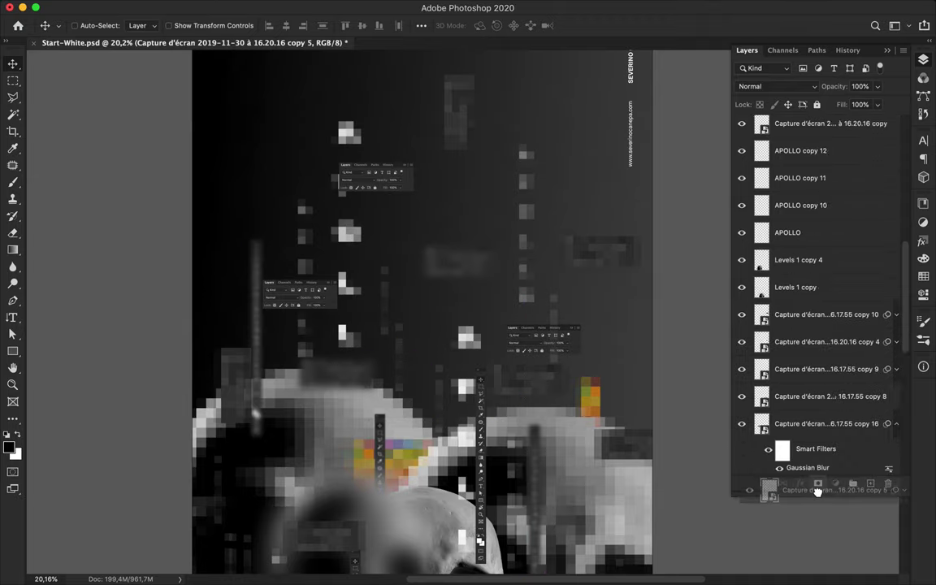
{"action": "mouse_move", "coordinate": [811, 452]}
{"action": "left_mouse_down"}
{"action": "mouse_move", "coordinate": [816, 243]}
{"action": "mouse_move", "coordinate": [813, 311]}
{"action": "left_mouse_up"}
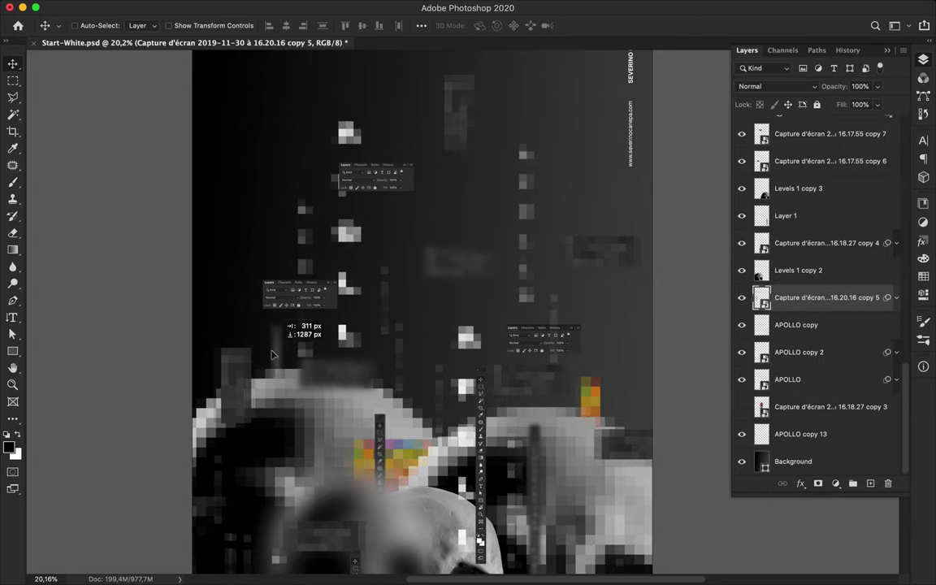
{"action": "left_click_drag", "start_coordinate": [431, 340], "coordinate": [537, 235]}
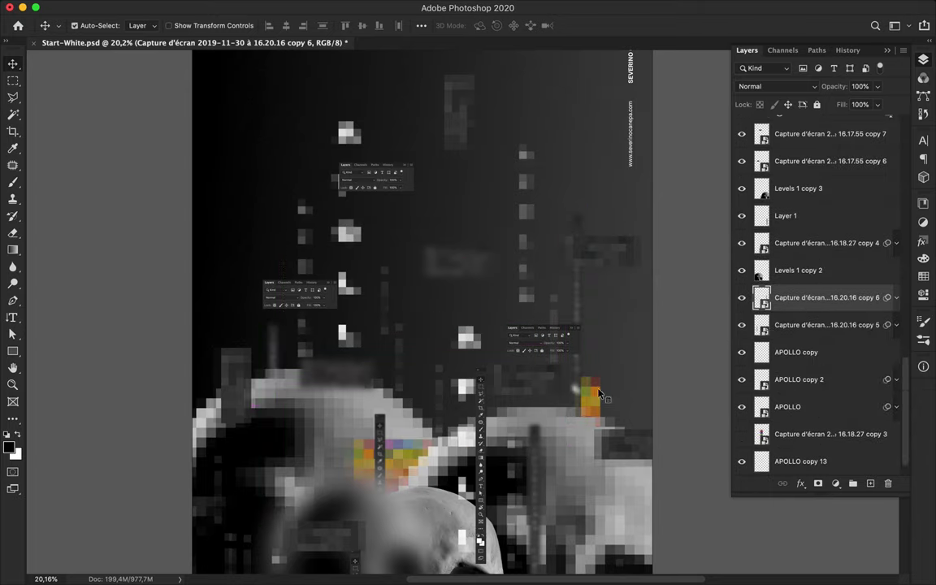
- Duplicate the colour strip, nudge it slightly right, and show the full colour chart again
{"action": "left_click", "coordinate": [469, 280]}
{"action": "left_click_drag", "start_coordinate": [468, 281], "coordinate": [469, 246]}
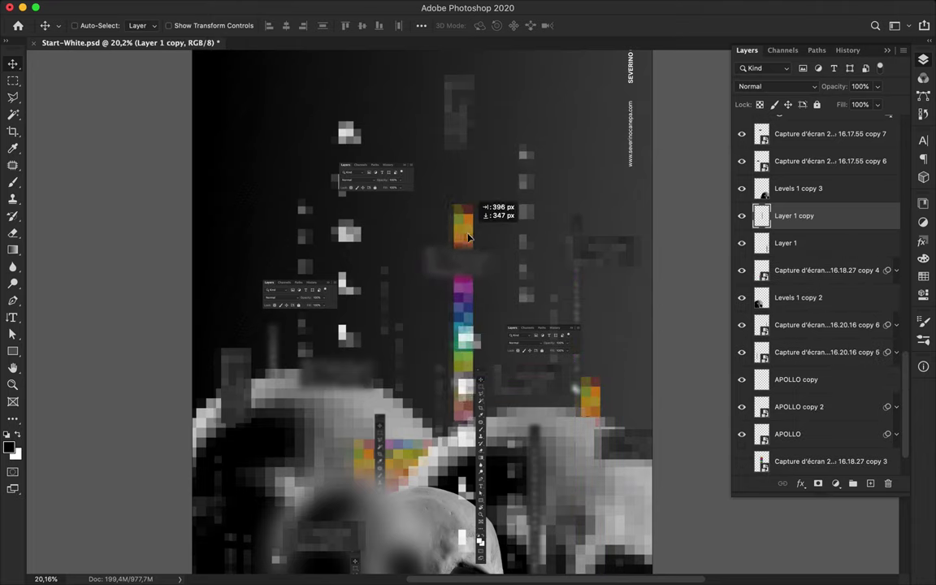
{"action": "left_click_drag", "start_coordinate": [470, 303], "coordinate": [491, 302]}
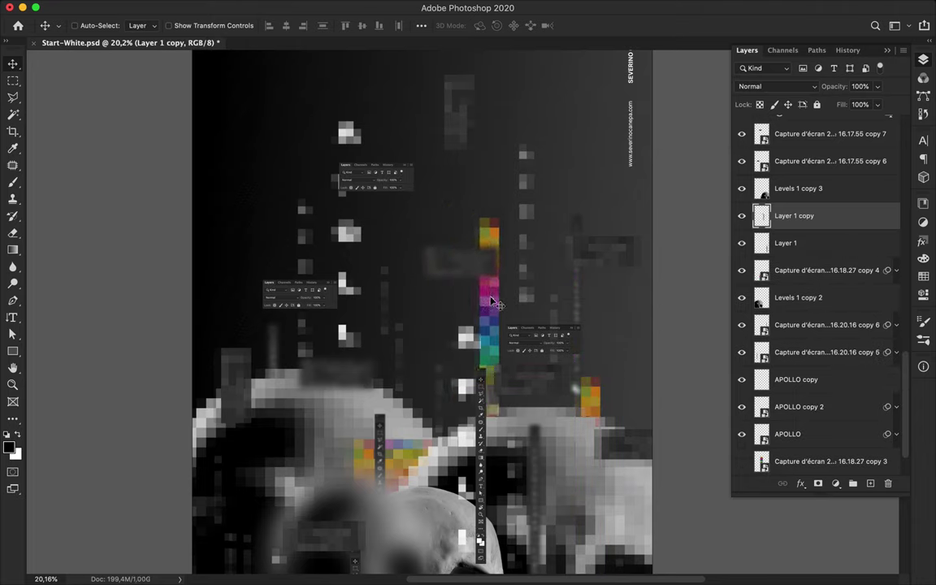
{"action": "left_click", "coordinate": [410, 332], "text": "ctrl"}
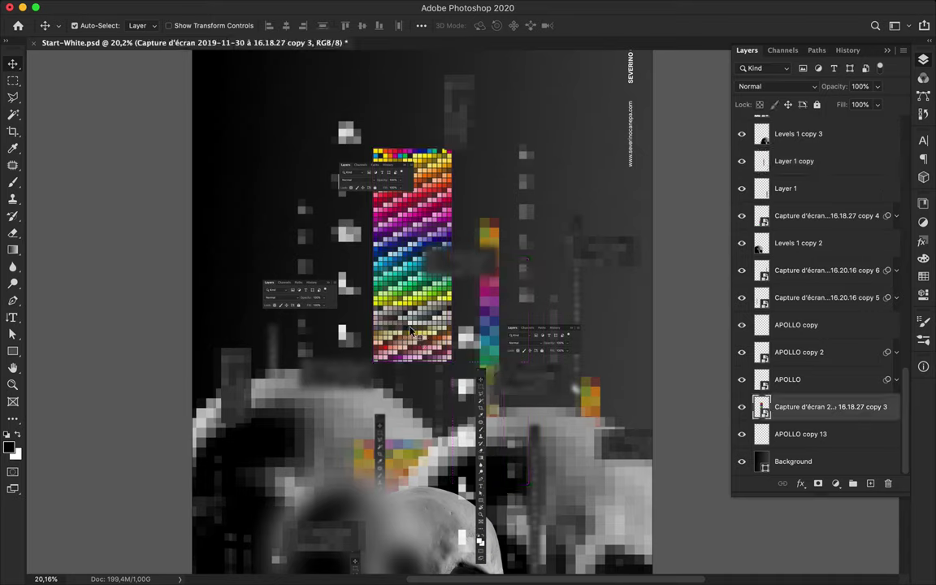
- Copy a narrow strip of the colour chart to its own layer and Gaussian-blur it at 79,5
{"action": "key", "text": "m"}
{"action": "left_click_drag", "start_coordinate": [426, 396], "coordinate": [427, 397]}
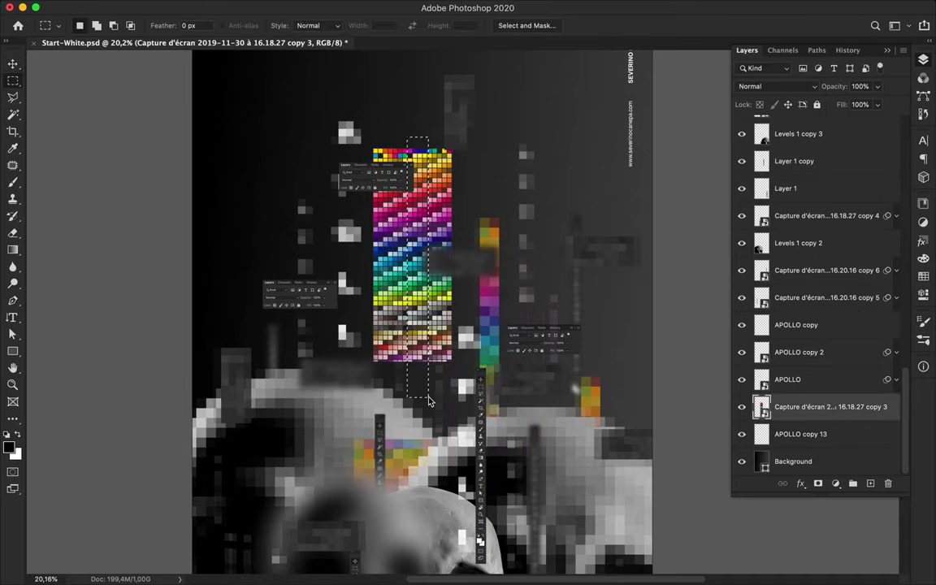
{"action": "key", "text": "ctrl+j"}
{"action": "key", "text": "ctrl+comma"}
{"action": "left_click", "coordinate": [303, 6]}
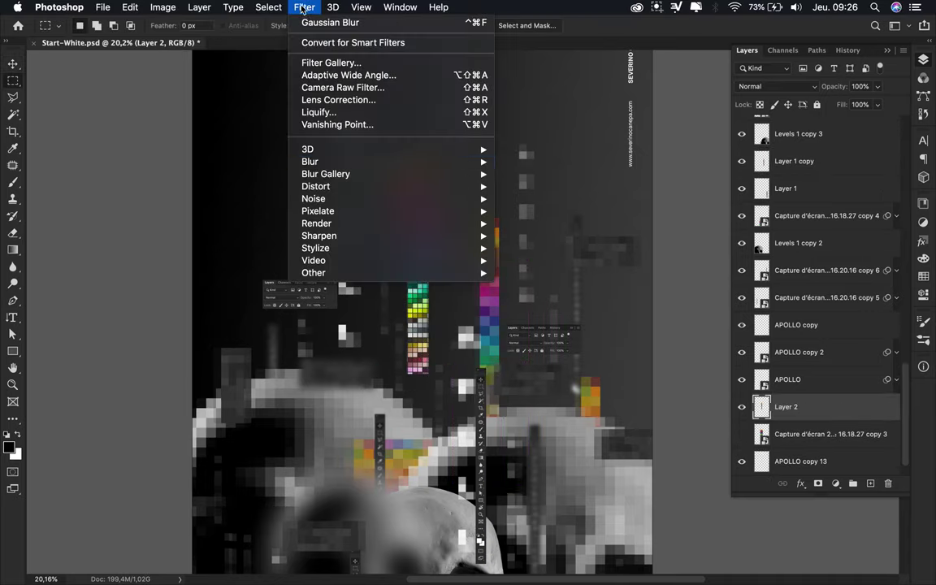
{"action": "left_click", "coordinate": [537, 208]}
{"action": "left_click_drag", "start_coordinate": [648, 308], "coordinate": [657, 308]}
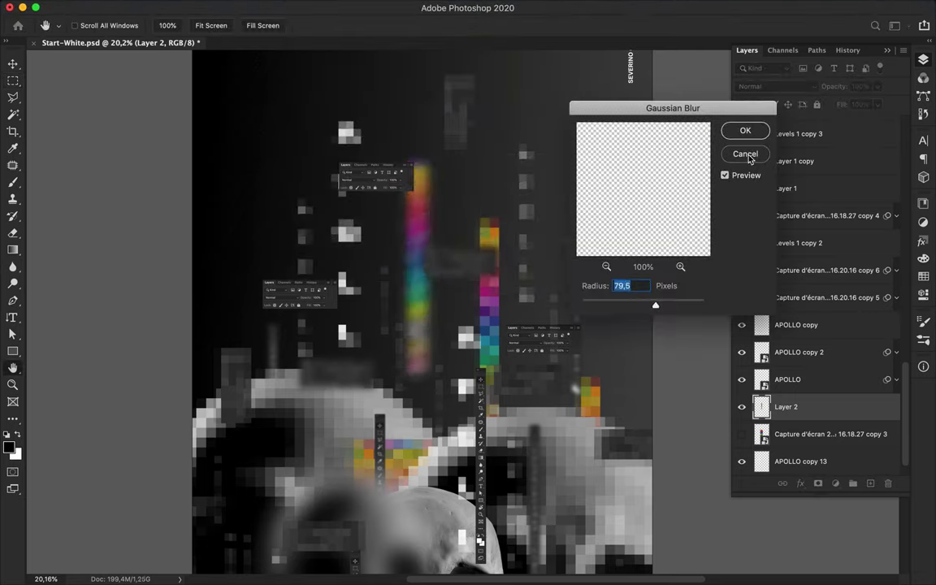
{"action": "key", "text": "Return"}
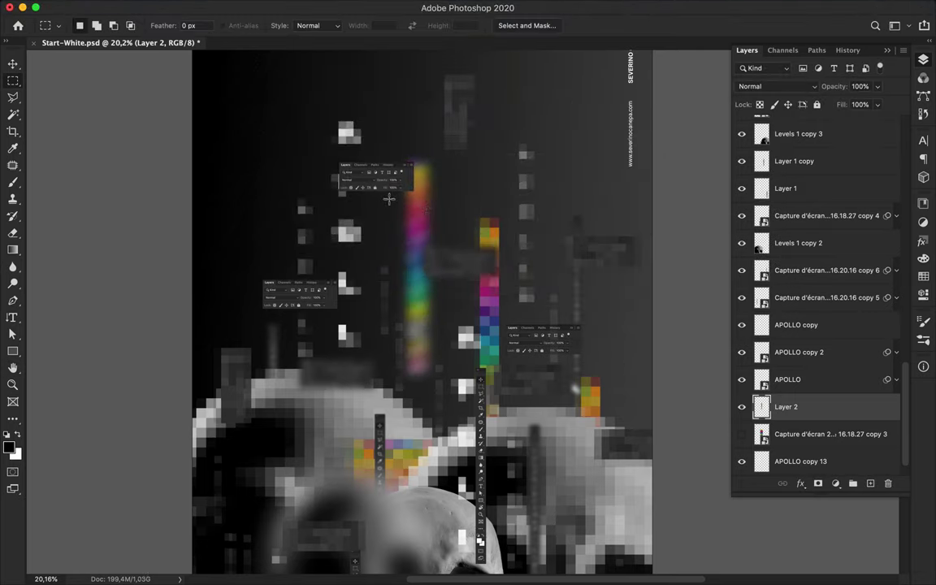
- Reposition the blurred multicoloured streak at left and bring the full colour chart back
{"action": "key", "text": "v"}
{"action": "mouse_move", "coordinate": [388, 234]}
{"action": "left_mouse_down"}
{"action": "mouse_move", "coordinate": [443, 171]}
{"action": "mouse_move", "coordinate": [434, 153]}
{"action": "left_mouse_up"}
{"action": "key", "text": "ctrl+j"}
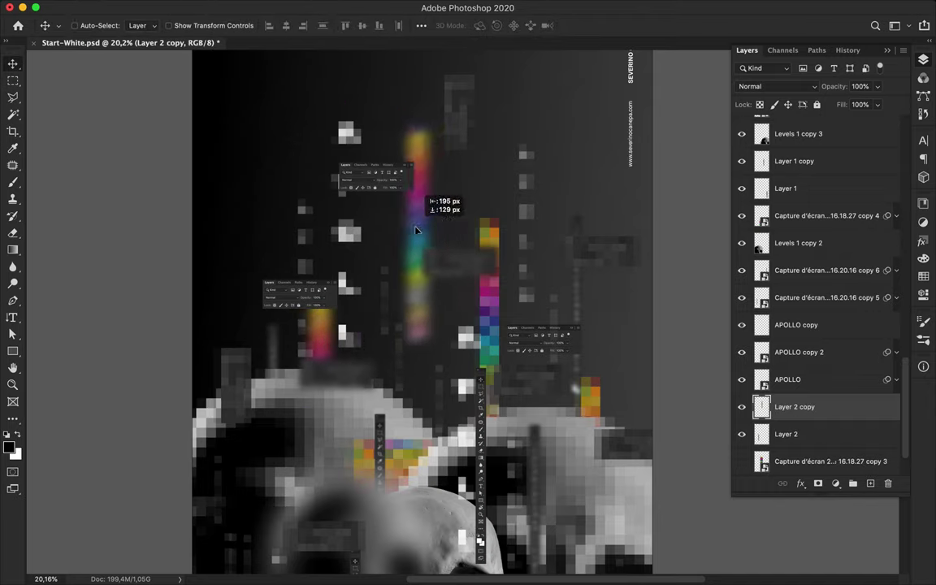
{"action": "key", "text": "ctrl+z"}
{"action": "key", "text": "ctrl+z"}
{"action": "key", "text": "ctrl+z"}
- Copy another chart strip to a new layer and blur it heavily at radius 135.4
{"action": "key", "text": "m"}
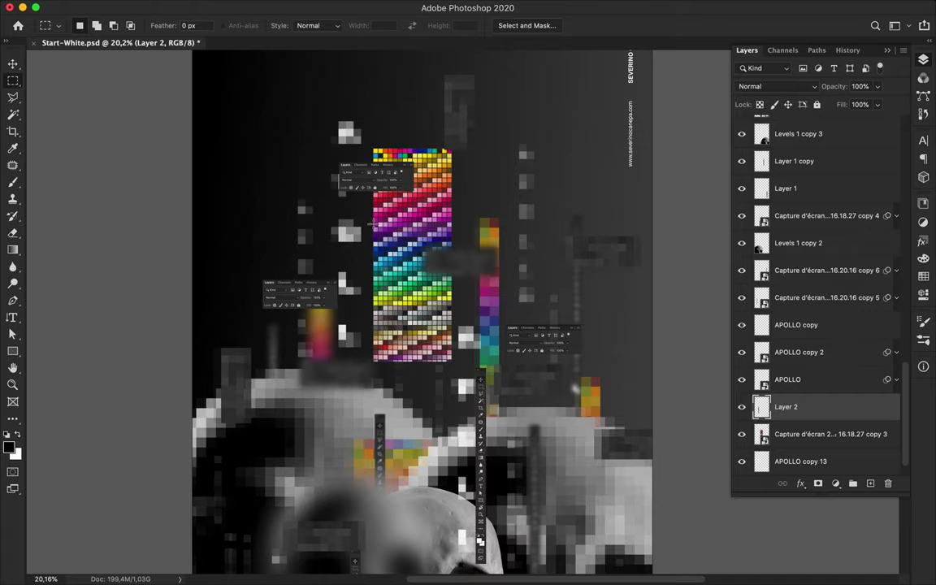
{"action": "key", "text": "ctrl+j"}
{"action": "key", "text": "Return"}
{"action": "left_click", "coordinate": [813, 434]}
{"action": "key", "text": "ctrl+j"}
{"action": "left_click", "coordinate": [304, 6]}
{"action": "mouse_move", "coordinate": [310, 161]}
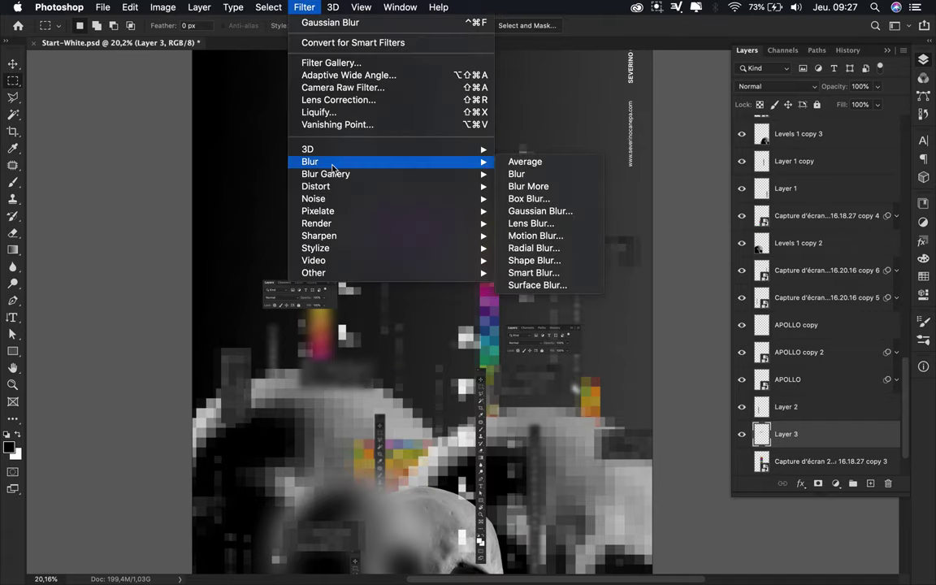
{"action": "left_click", "coordinate": [522, 213]}
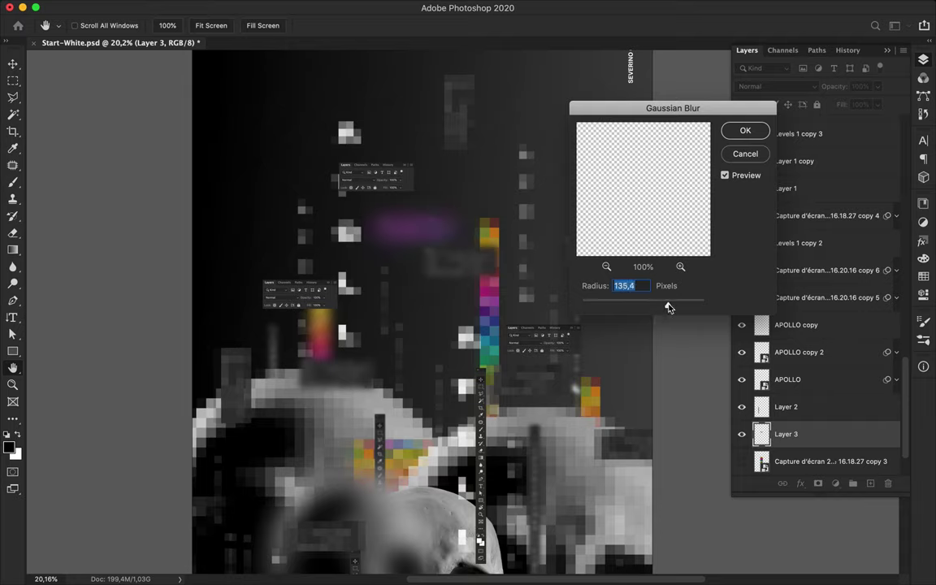
{"action": "key", "text": "Return"}
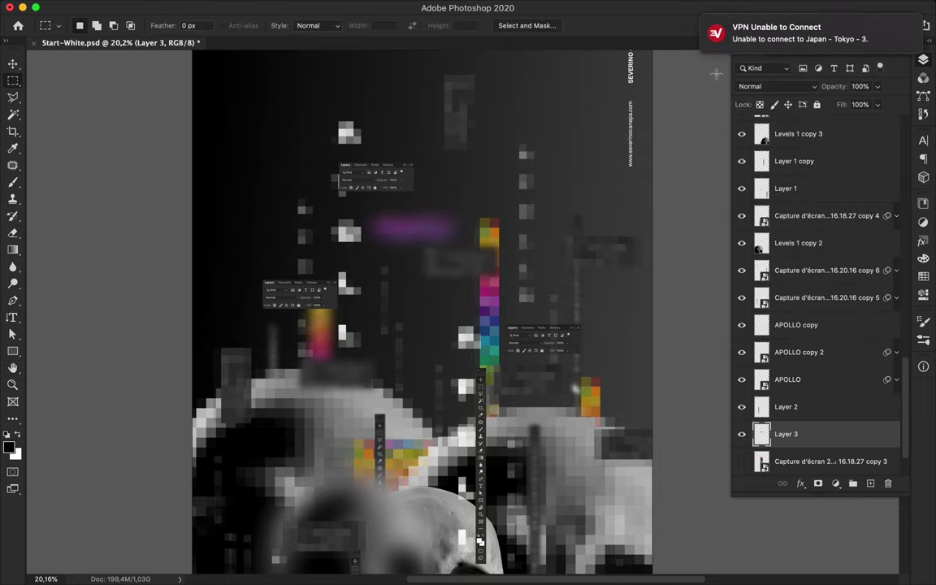
- Rotate the purple streak upright and move it lower on the poster
{"action": "key", "text": "ctrl+t"}
{"action": "left_click_drag", "start_coordinate": [341, 183], "coordinate": [464, 156]}
{"action": "key", "text": "Return"}
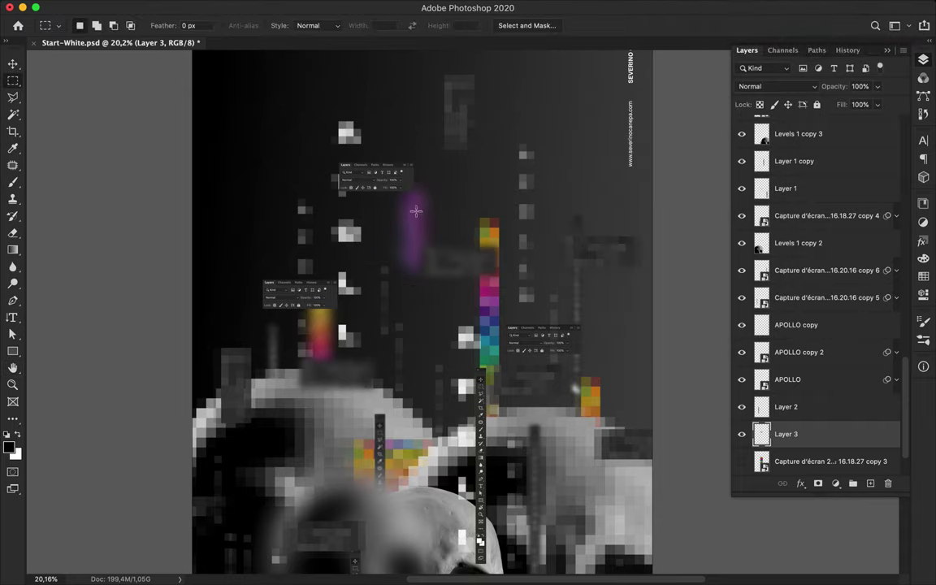
{"action": "key", "text": "v"}
{"action": "left_click_drag", "start_coordinate": [415, 215], "coordinate": [421, 313]}
{"action": "left_click", "coordinate": [397, 173]}
{"action": "key", "text": "ctrl+t"}
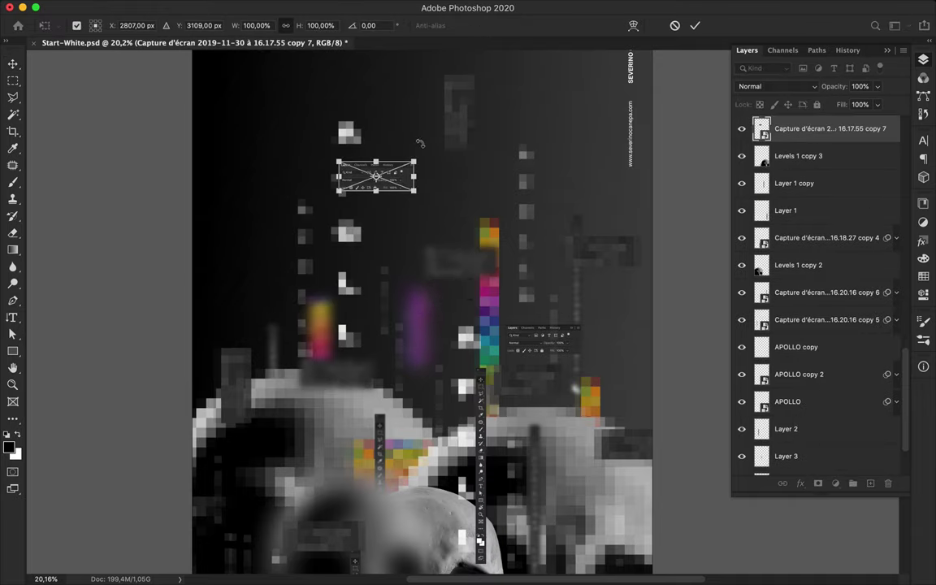
- Rotate panel copies a quarter turn and scatter them above the purple streak and lower right
{"action": "left_click_drag", "start_coordinate": [410, 162], "coordinate": [361, 122]}
{"action": "key", "text": "Return"}
{"action": "mouse_move", "coordinate": [370, 162]}
{"action": "left_mouse_down"}
{"action": "mouse_move", "coordinate": [280, 338]}
{"action": "mouse_move", "coordinate": [269, 249]}
{"action": "mouse_move", "coordinate": [543, 335]}
{"action": "left_mouse_up"}
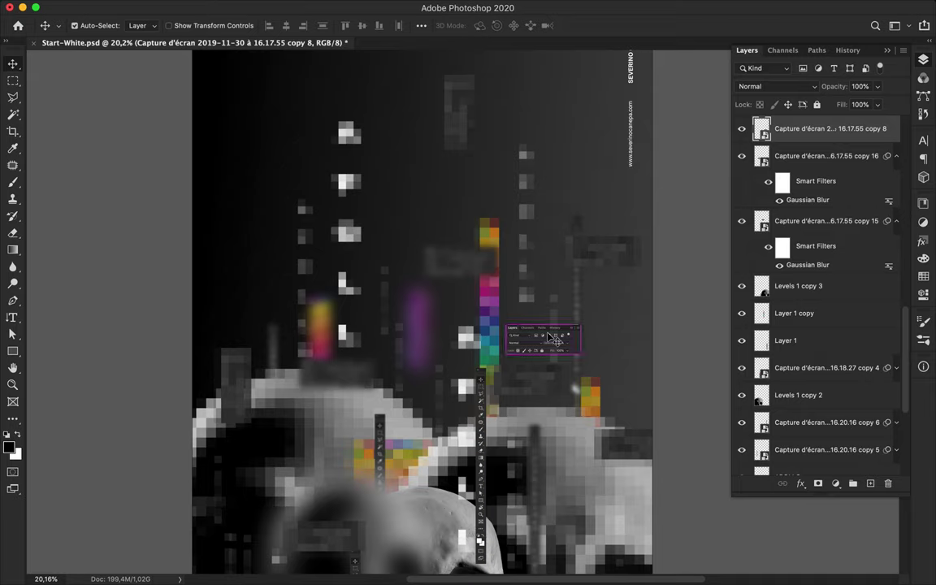
{"action": "key", "text": "ctrl+t"}
{"action": "key", "text": "Return"}
{"action": "left_click_drag", "start_coordinate": [543, 334], "coordinate": [398, 226]}
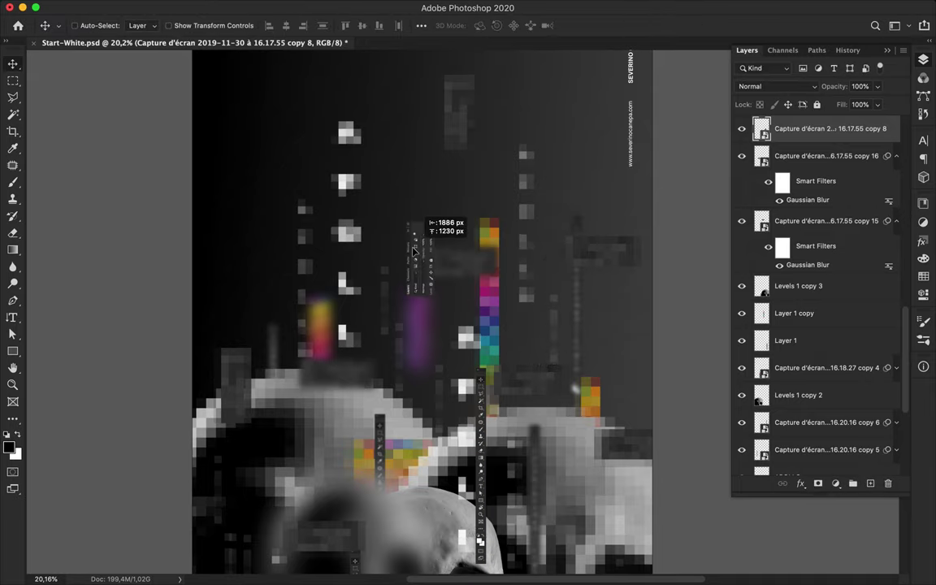
{"action": "left_click_drag", "start_coordinate": [480, 382], "coordinate": [569, 486]}
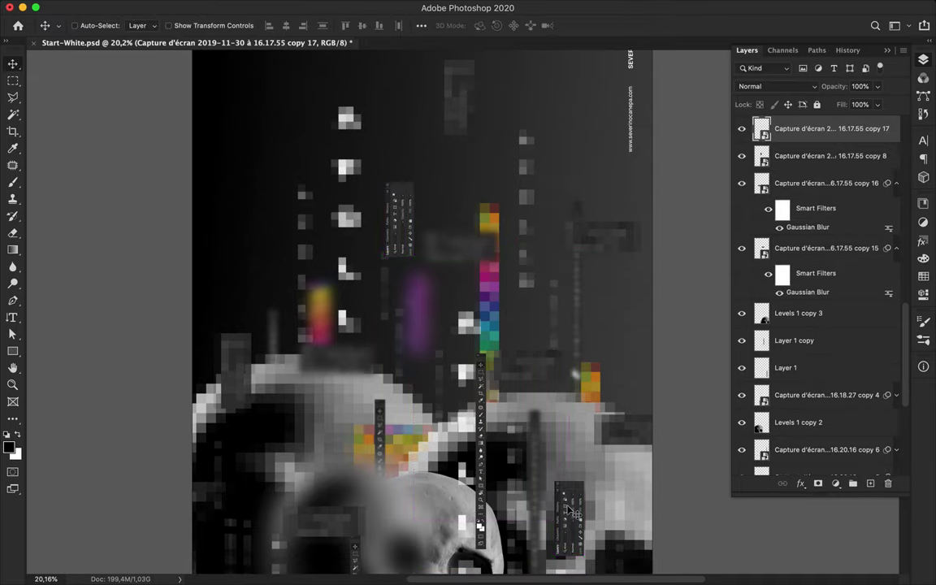
{"action": "left_click_drag", "start_coordinate": [568, 442], "coordinate": [580, 474]}
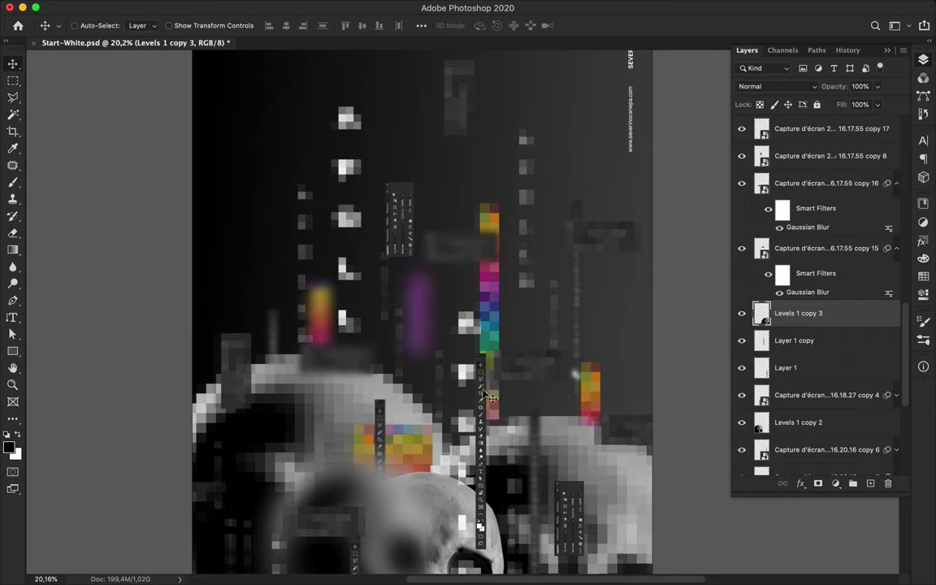
- Add vertical APOLLO text near the top in Molde Compressed and shift it slightly left
{"action": "scroll", "coordinate": [524, 231], "scroll_direction": "down", "scroll_amount": 2}
{"action": "key", "text": "t"}
{"action": "left_click", "coordinate": [443, 200]}
{"action": "type", "text": "APO"}
{"action": "key", "text": "ctrl+Return"}
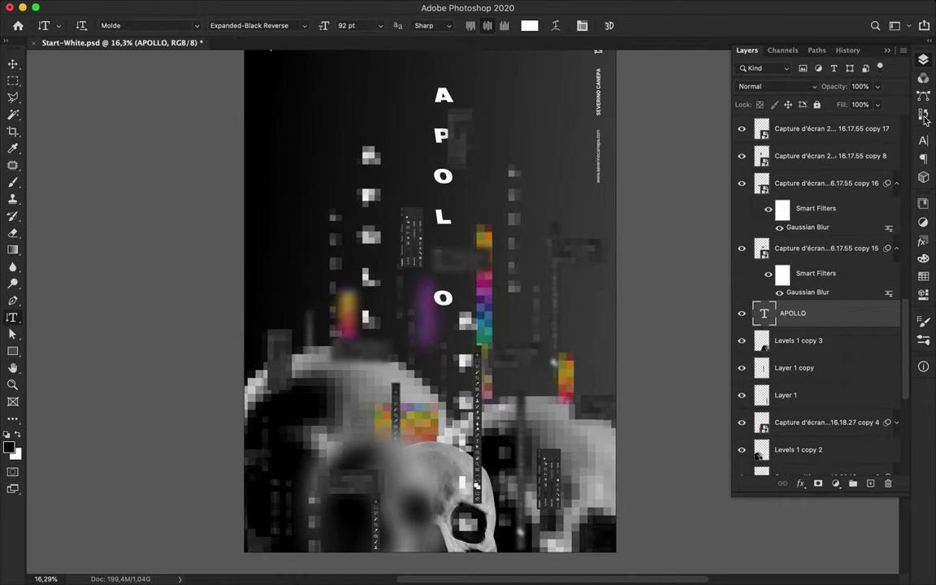
{"action": "left_click", "coordinate": [923, 140]}
{"action": "left_click", "coordinate": [873, 152]}
{"action": "key", "text": "Escape"}
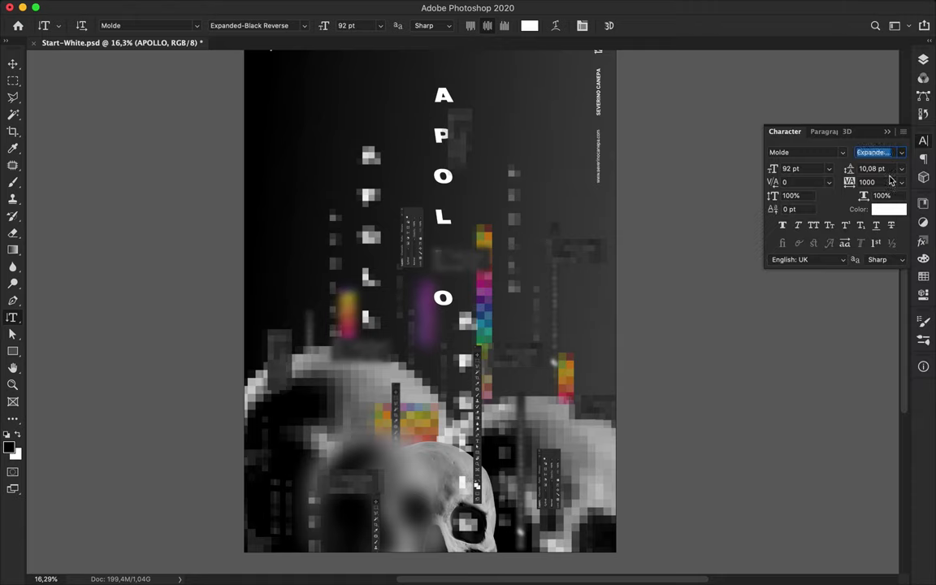
{"action": "key", "text": "v"}
{"action": "left_click_drag", "start_coordinate": [447, 163], "coordinate": [431, 162]}
- Convert the APOLLO text to a smart object and Gaussian-blur it at radius 41.6
{"action": "left_click", "coordinate": [304, 6]}
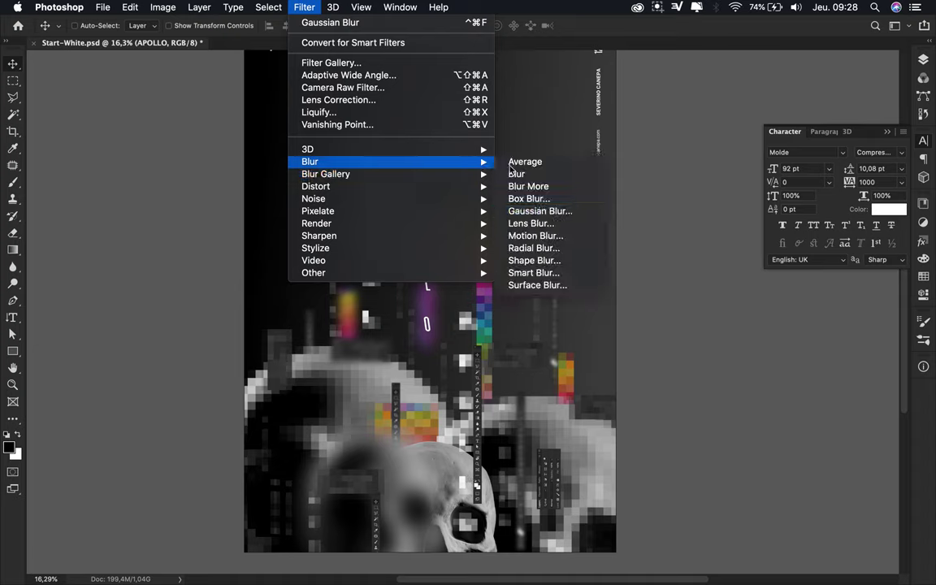
{"action": "mouse_move", "coordinate": [310, 161]}
{"action": "left_click", "coordinate": [512, 206]}
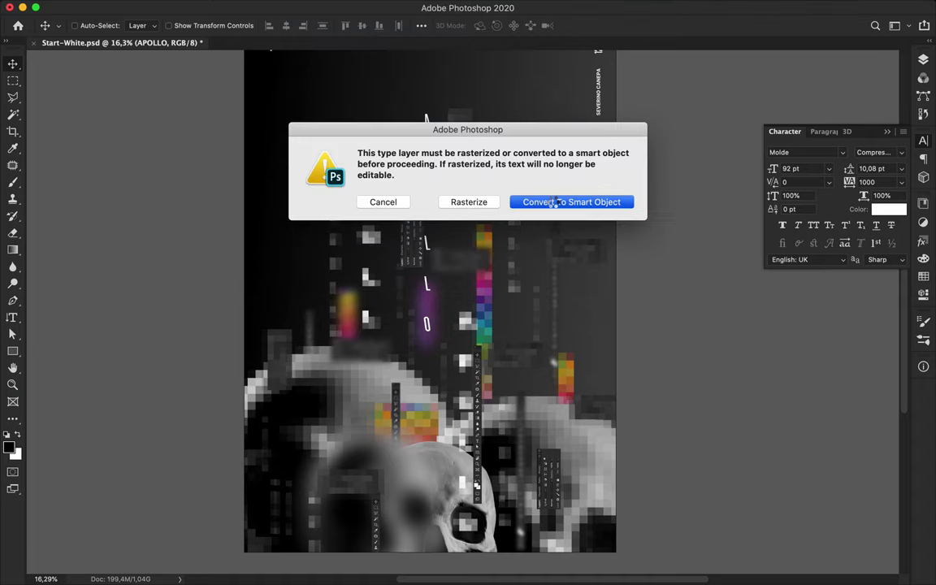
{"action": "left_click", "coordinate": [555, 202]}
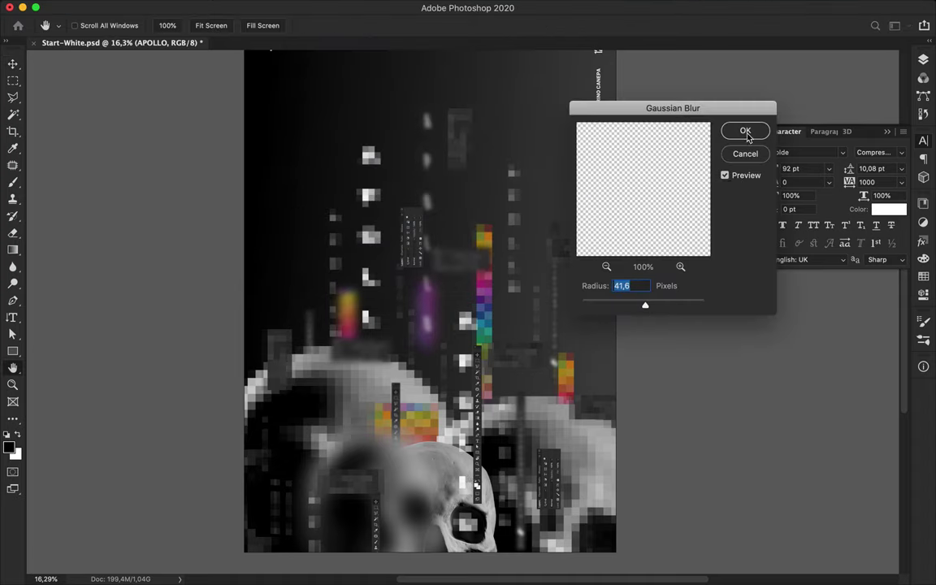
{"action": "key", "text": "Return"}
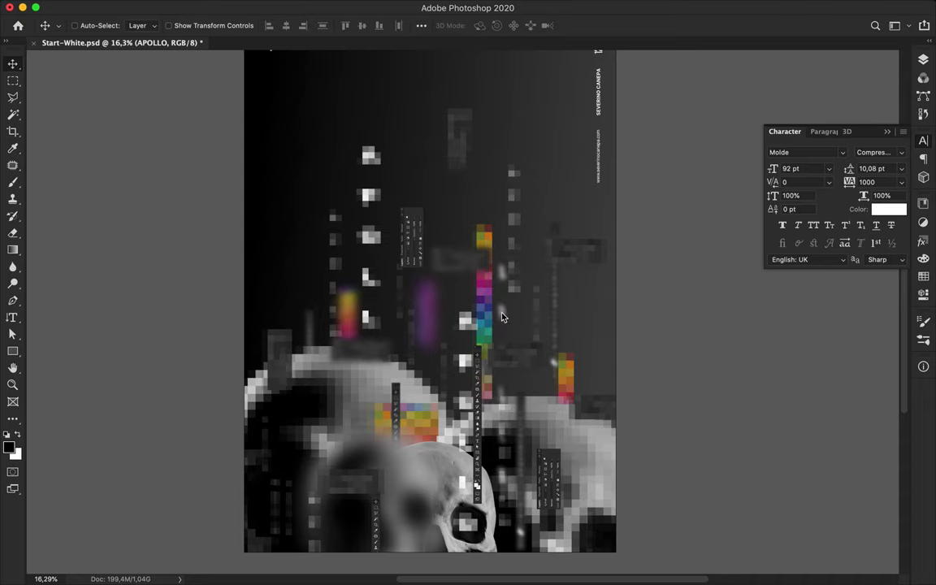
{"action": "left_click", "coordinate": [923, 59]}
{"action": "scroll", "coordinate": [812, 325], "scroll_direction": "down", "scroll_amount": 5}
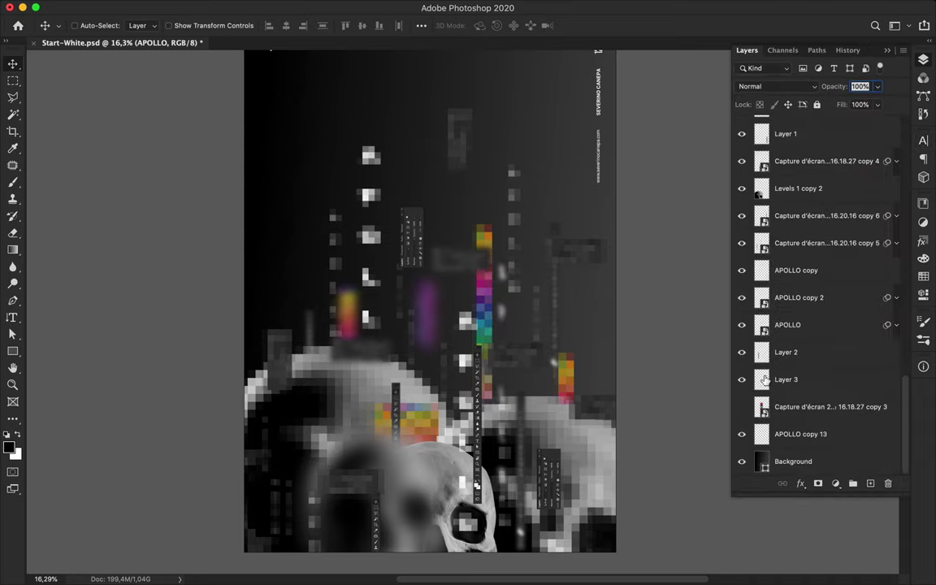
- Copy a strip of the colour chart to its own layer, rotate it a quarter turn, and raise it
{"action": "left_click", "coordinate": [829, 406]}
{"action": "left_click", "coordinate": [742, 406]}
{"action": "key", "text": "m"}
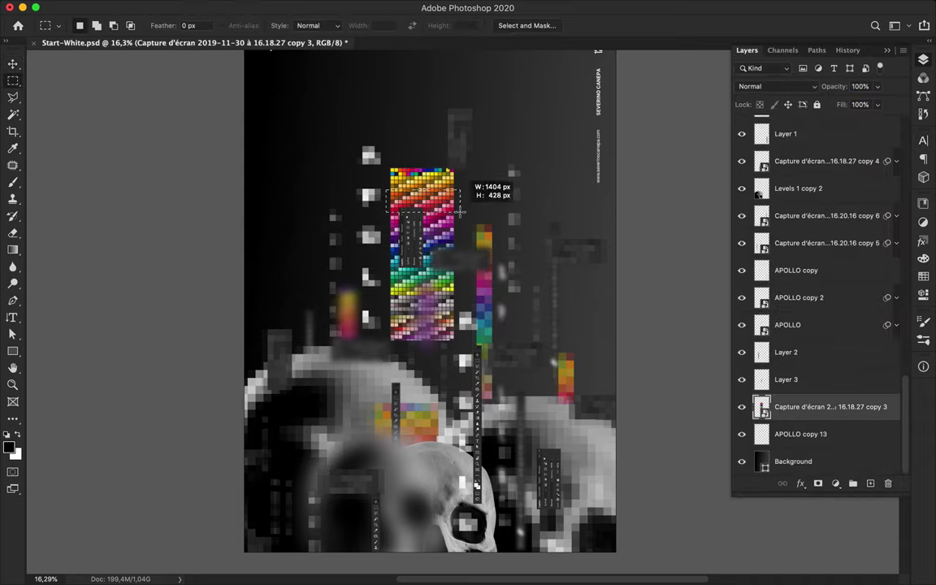
{"action": "key", "text": "ctrl+j"}
{"action": "key", "text": "v"}
{"action": "key", "text": "ctrl+t"}
{"action": "left_click_drag", "start_coordinate": [463, 216], "coordinate": [508, 190]}
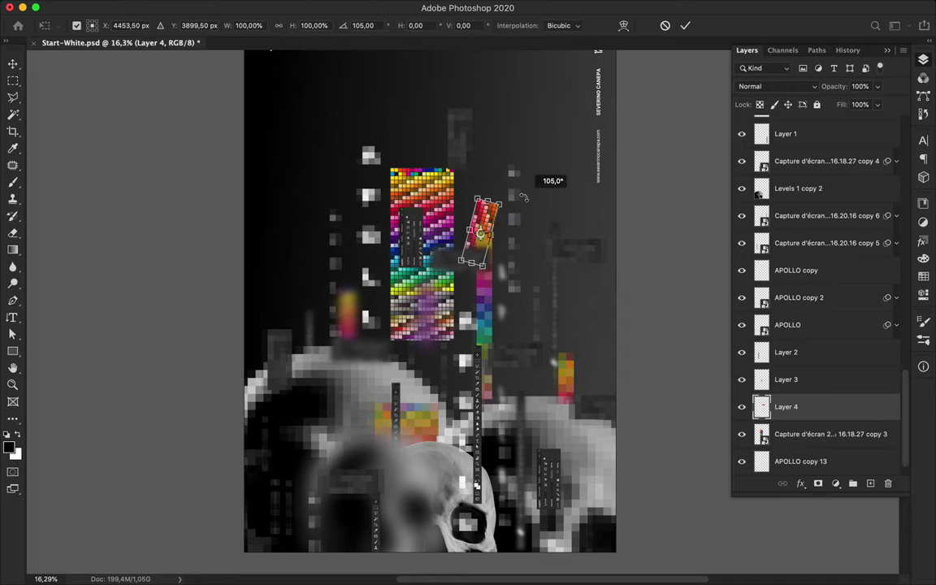
{"action": "key", "text": "Return"}
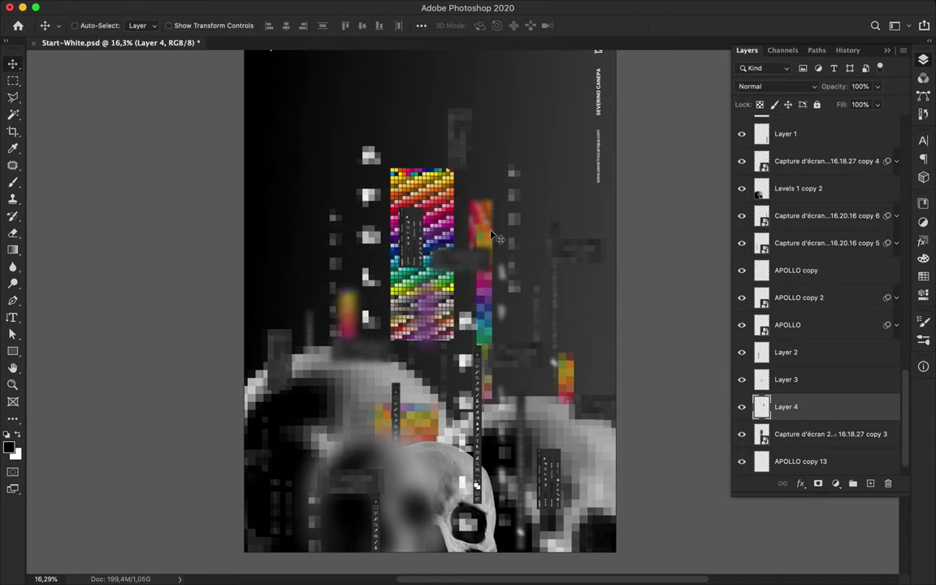
{"action": "key", "text": "ctrl+bracketright"}
{"action": "key", "text": "ctrl+bracketright"}
{"action": "key", "text": "ctrl+bracketright"}
{"action": "key", "text": "ctrl+bracketright"}
{"action": "key", "text": "ctrl+bracketright"}
{"action": "key", "text": "ctrl+bracketright"}
{"action": "key", "text": "ctrl+bracketright"}
{"action": "key", "text": "ctrl+bracketright"}
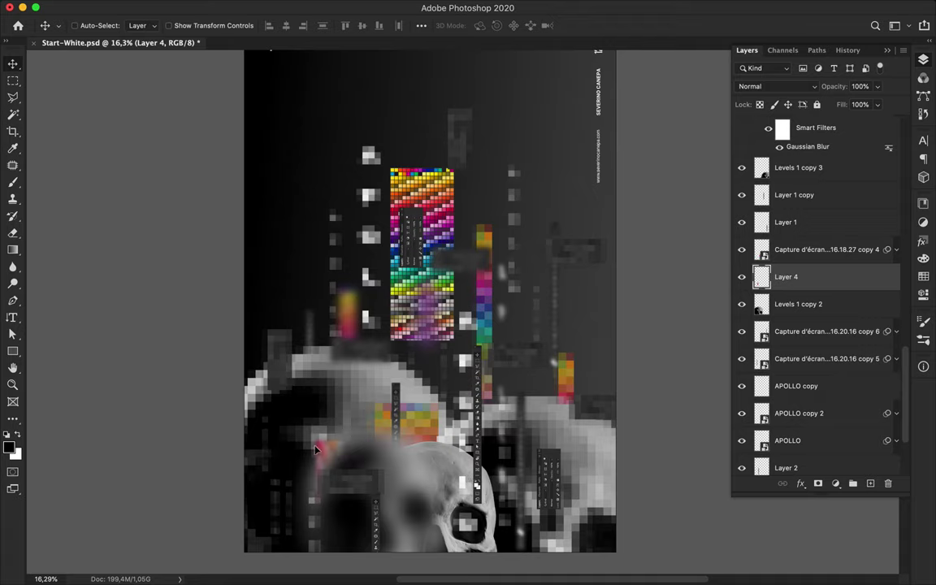
- Copy another piece of the colour chart to a new layer and rotate it a quarter turn
{"action": "left_click", "coordinate": [453, 226], "text": "ctrl"}
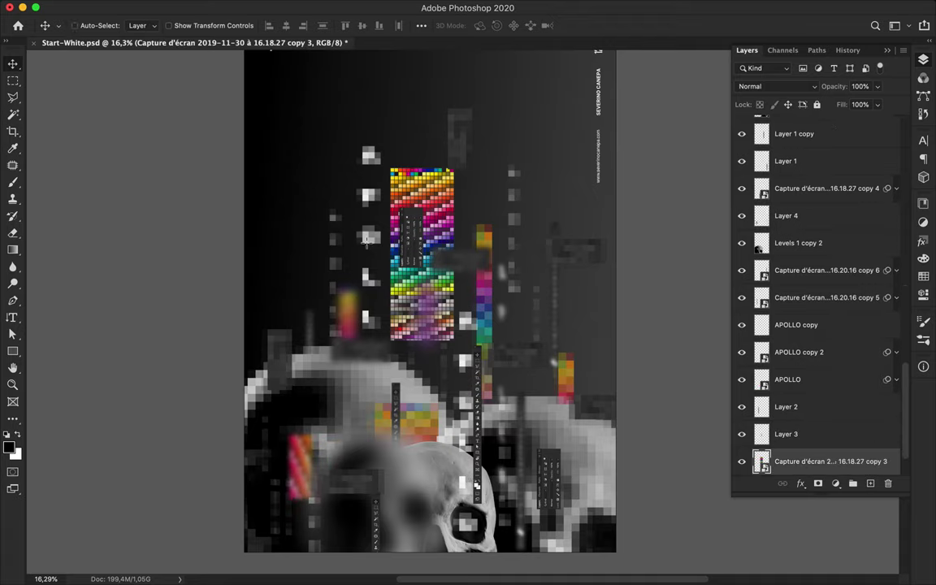
{"action": "key", "text": "m"}
{"action": "key", "text": "ctrl+j"}
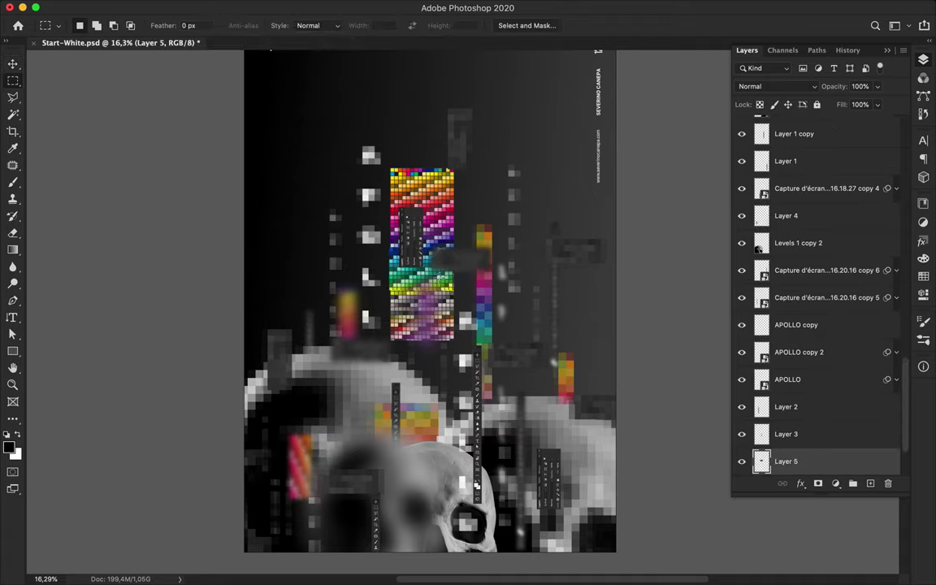
{"action": "key", "text": "ctrl+t"}
{"action": "left_click_drag", "start_coordinate": [461, 294], "coordinate": [459, 220]}
{"action": "key", "text": "Return"}
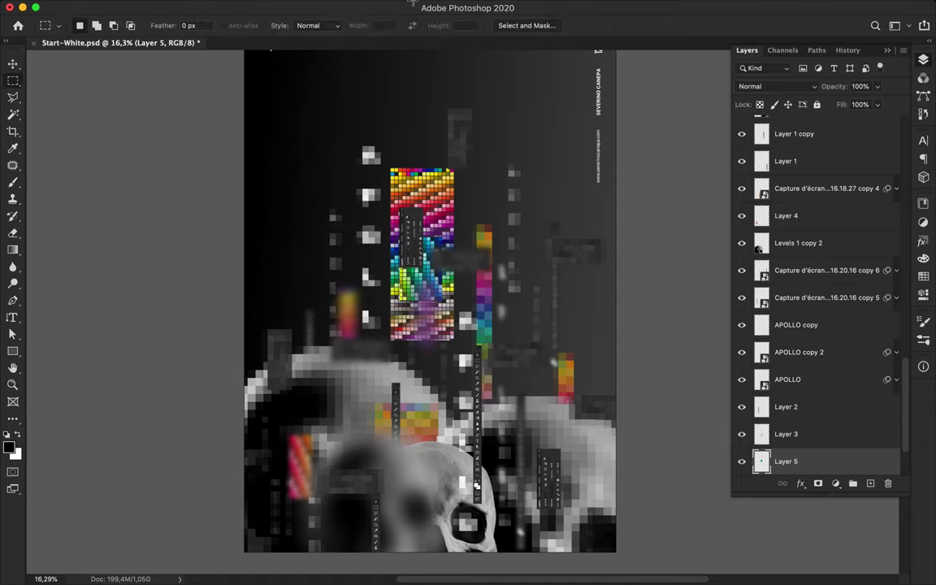
- Apply Pixelate > Mosaic to the layer and reposition its content
{"action": "left_click", "coordinate": [304, 7]}
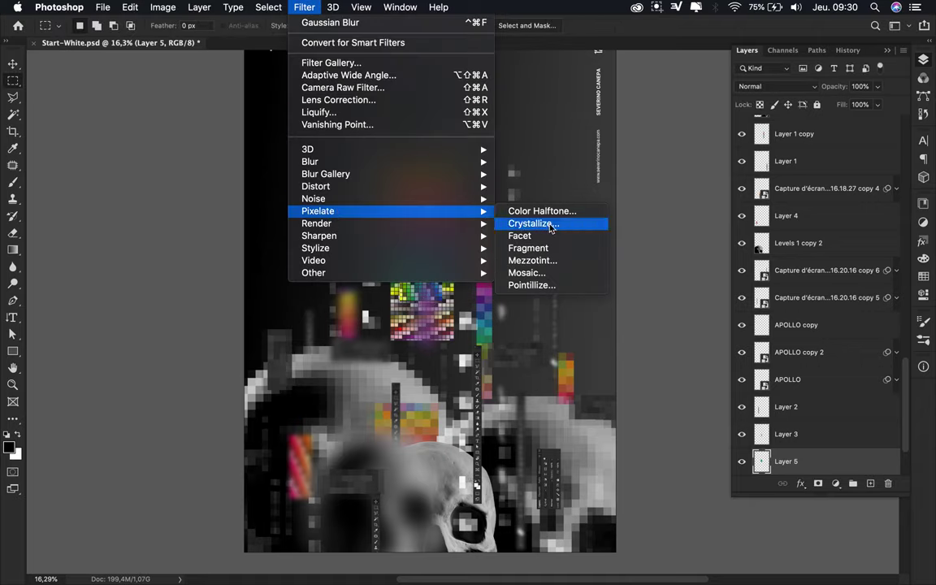
{"action": "mouse_move", "coordinate": [318, 210]}
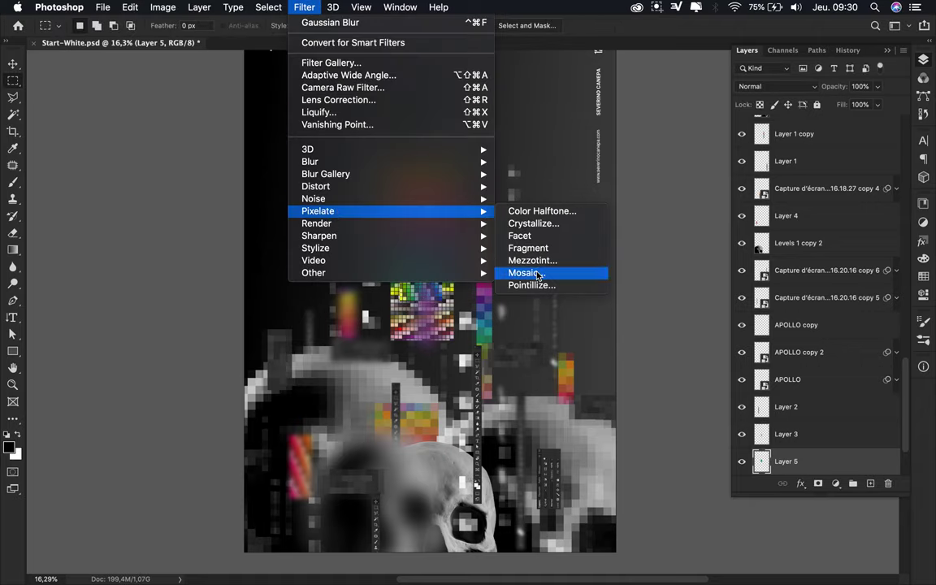
{"action": "left_click", "coordinate": [536, 272]}
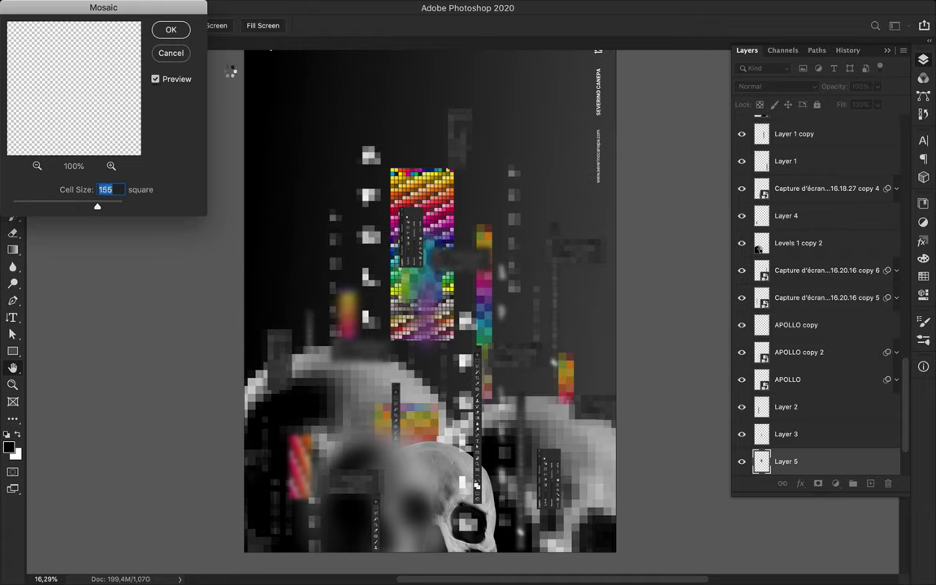
{"action": "key", "text": "Return"}
{"action": "key", "text": "v"}
{"action": "left_click_drag", "start_coordinate": [786, 461], "coordinate": [804, 158]}
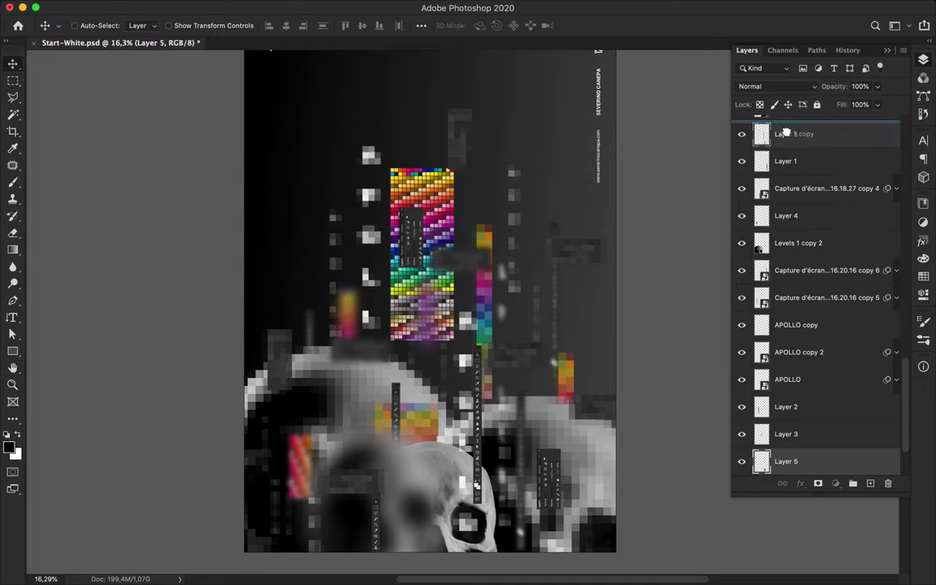
{"action": "left_click", "coordinate": [897, 171], "text": "alt"}
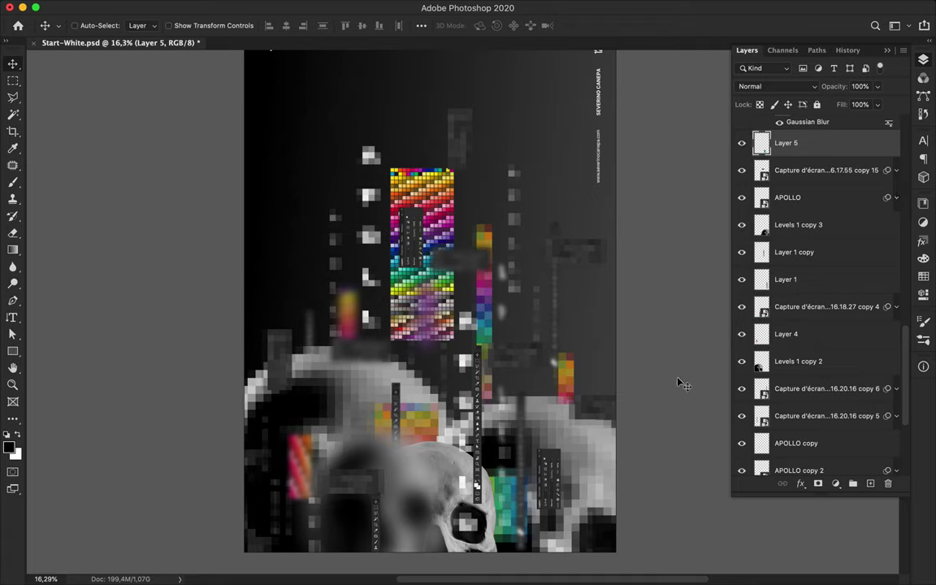
- Cut a colour strip from the screenshot layer onto its own layer and move it lower left
{"action": "left_click", "coordinate": [439, 202]}
{"action": "key", "text": "m"}
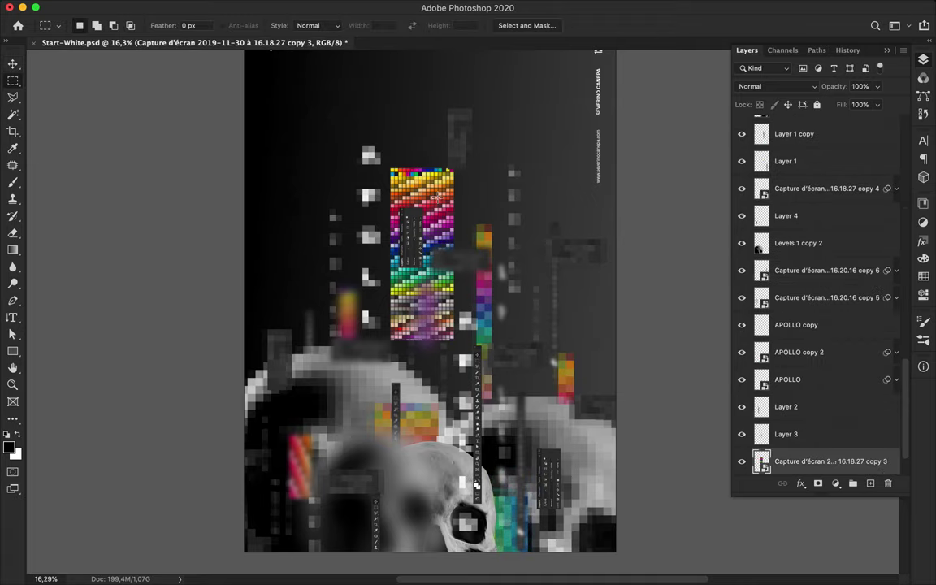
{"action": "key", "text": "ctrl+j"}
{"action": "key", "text": "v"}
{"action": "left_click_drag", "start_coordinate": [484, 325], "coordinate": [448, 398]}
{"action": "left_click", "coordinate": [431, 253]}
{"action": "key", "text": "Delete"}
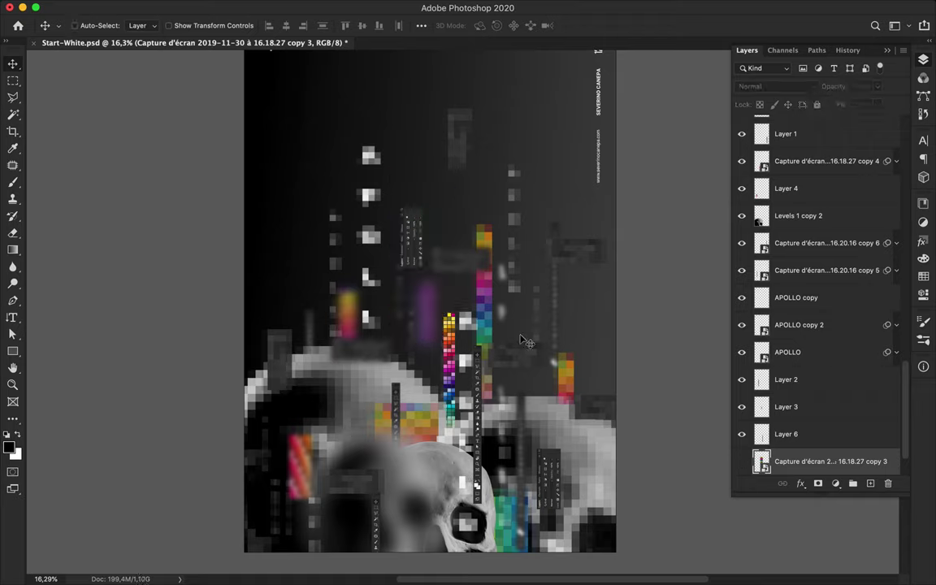
{"action": "left_click_drag", "start_coordinate": [400, 358], "coordinate": [418, 297]}
{"action": "mouse_move", "coordinate": [448, 354]}
{"action": "left_mouse_down"}
{"action": "mouse_move", "coordinate": [443, 399]}
{"action": "mouse_move", "coordinate": [295, 270]}
{"action": "mouse_move", "coordinate": [303, 283]}
{"action": "left_mouse_up"}
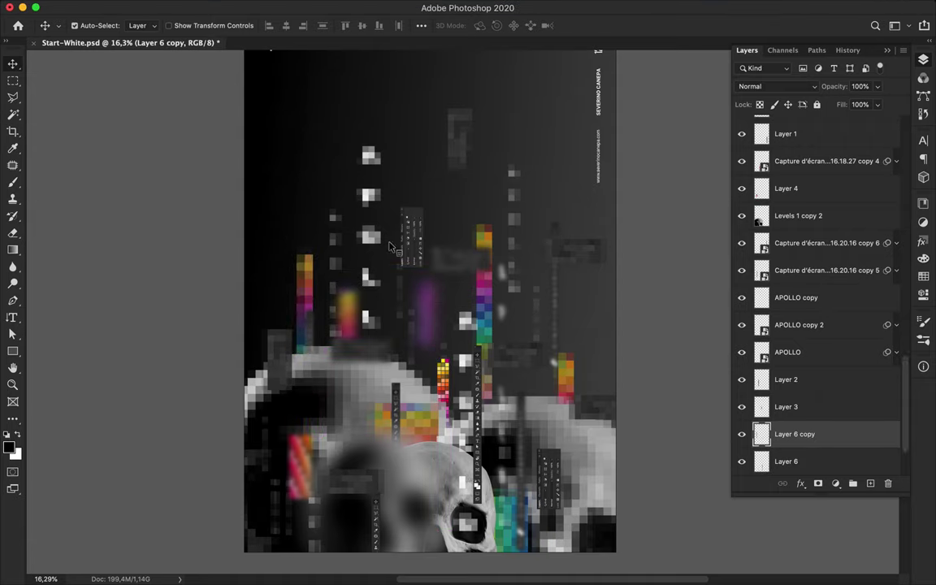
- Duplicate the small strip and a white pixel column, and rotate a screenshot strip vertical
{"action": "left_click_drag", "start_coordinate": [390, 247], "coordinate": [413, 218]}
{"action": "left_click_drag", "start_coordinate": [367, 360], "coordinate": [367, 146]}
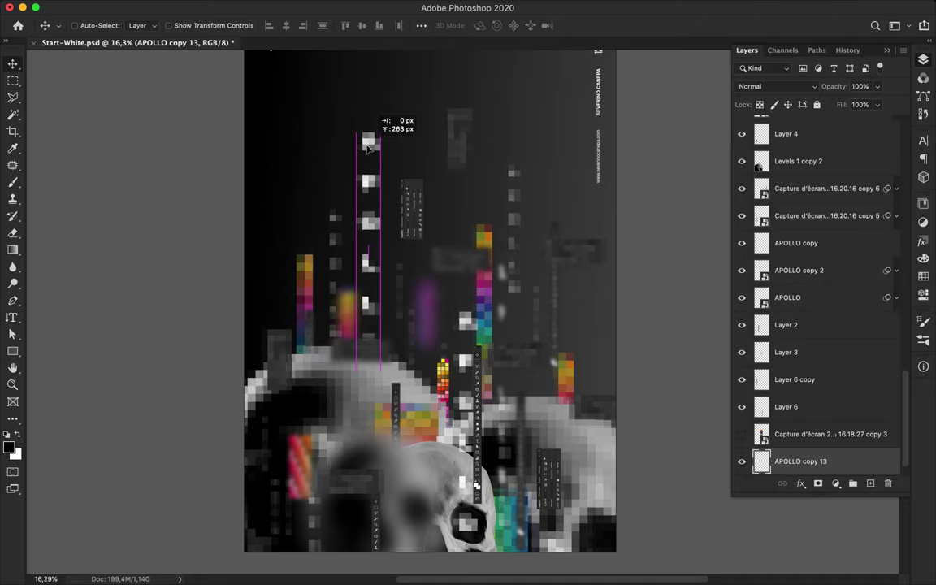
{"action": "left_click_drag", "start_coordinate": [467, 165], "coordinate": [413, 106]}
{"action": "left_click", "coordinate": [574, 255], "text": "ctrl"}
{"action": "key", "text": "ctrl+t"}
{"action": "mouse_move", "coordinate": [610, 232]}
{"action": "left_mouse_down"}
{"action": "mouse_move", "coordinate": [615, 176]}
{"action": "mouse_move", "coordinate": [634, 191]}
{"action": "left_mouse_up"}
{"action": "key", "text": "Return"}
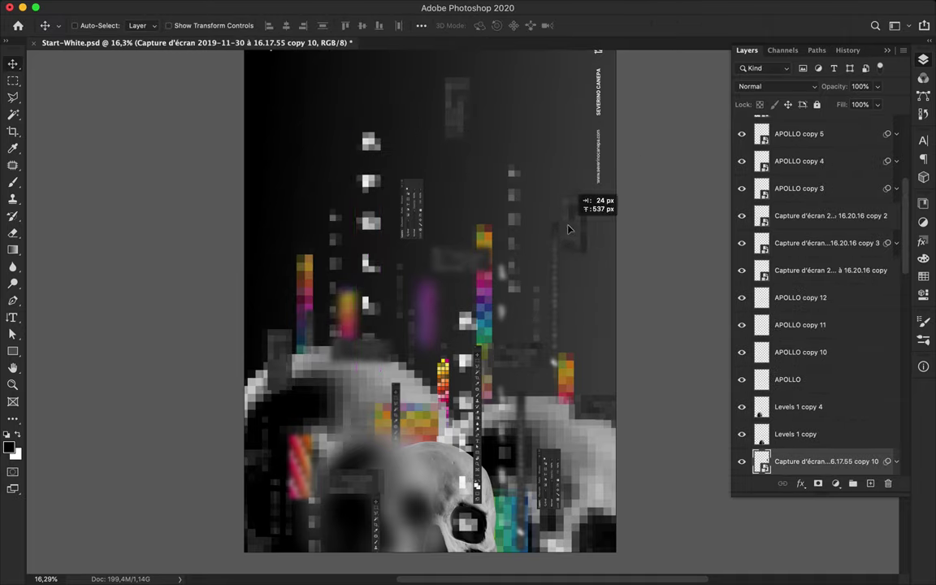
- Move the copy 18 layer lower in the stack and duplicate the pixel layer across the poster
{"action": "scroll", "coordinate": [514, 325], "scroll_direction": "down", "scroll_amount": 2}
{"action": "left_click", "coordinate": [630, 319], "text": "ctrl"}
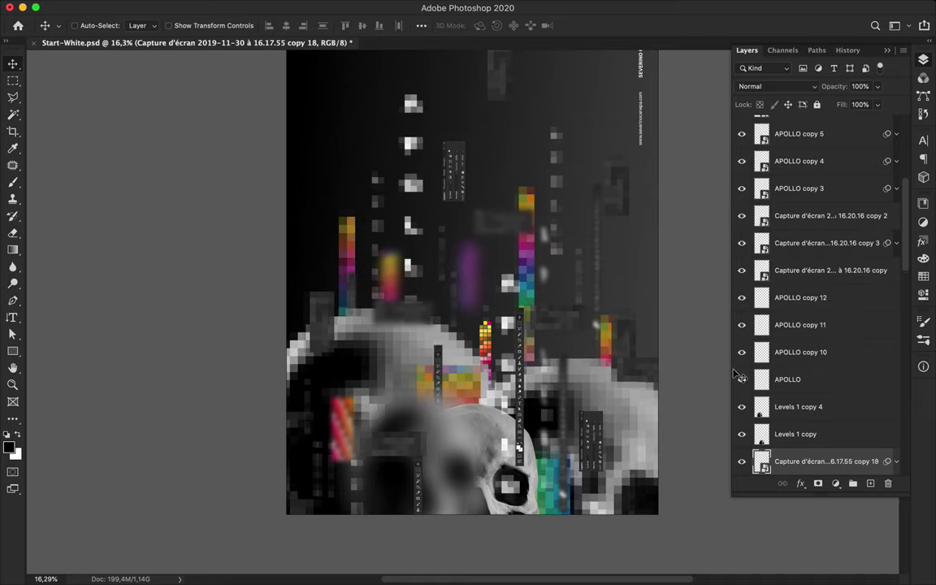
{"action": "scroll", "coordinate": [773, 380], "scroll_direction": "down", "scroll_amount": 5}
{"action": "scroll", "coordinate": [774, 380], "scroll_direction": "up", "scroll_amount": 3}
{"action": "scroll", "coordinate": [774, 380], "scroll_direction": "up", "scroll_amount": 3}
{"action": "left_click_drag", "start_coordinate": [848, 288], "coordinate": [852, 434]}
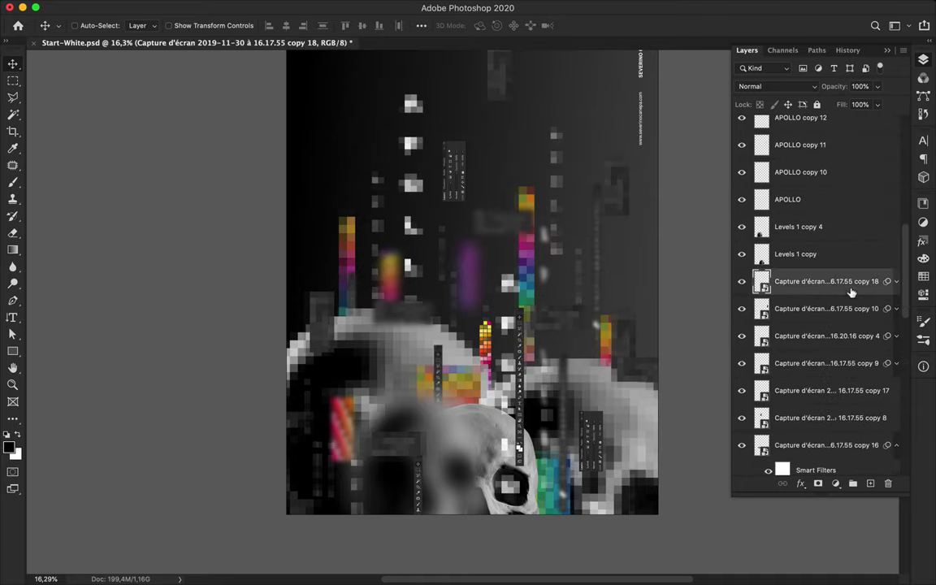
{"action": "left_click_drag", "start_coordinate": [852, 433], "coordinate": [809, 415]}
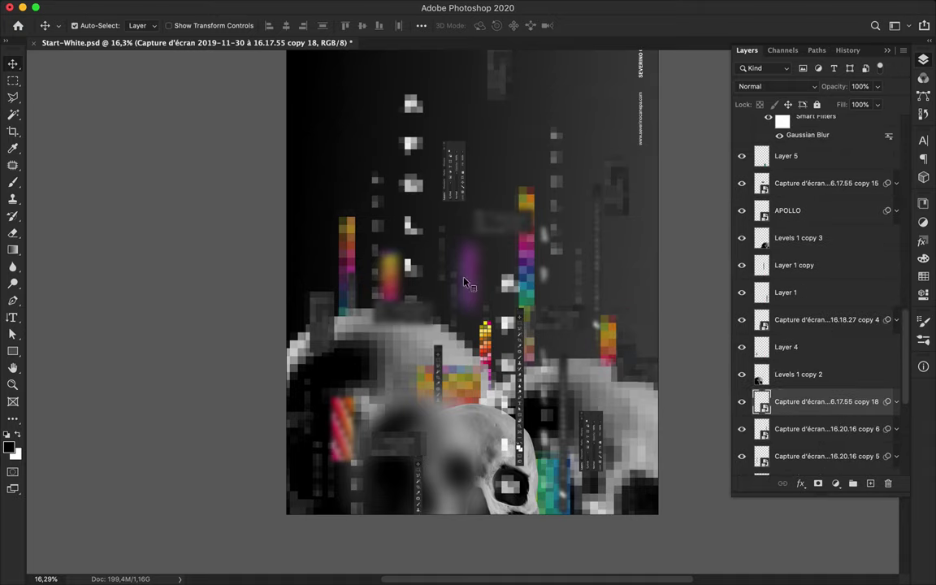
{"action": "mouse_move", "coordinate": [466, 283]}
{"action": "left_mouse_down"}
{"action": "mouse_move", "coordinate": [435, 309]}
{"action": "mouse_move", "coordinate": [522, 336]}
{"action": "mouse_move", "coordinate": [658, 351]}
{"action": "mouse_move", "coordinate": [303, 378]}
{"action": "mouse_move", "coordinate": [304, 389]}
{"action": "left_mouse_up"}
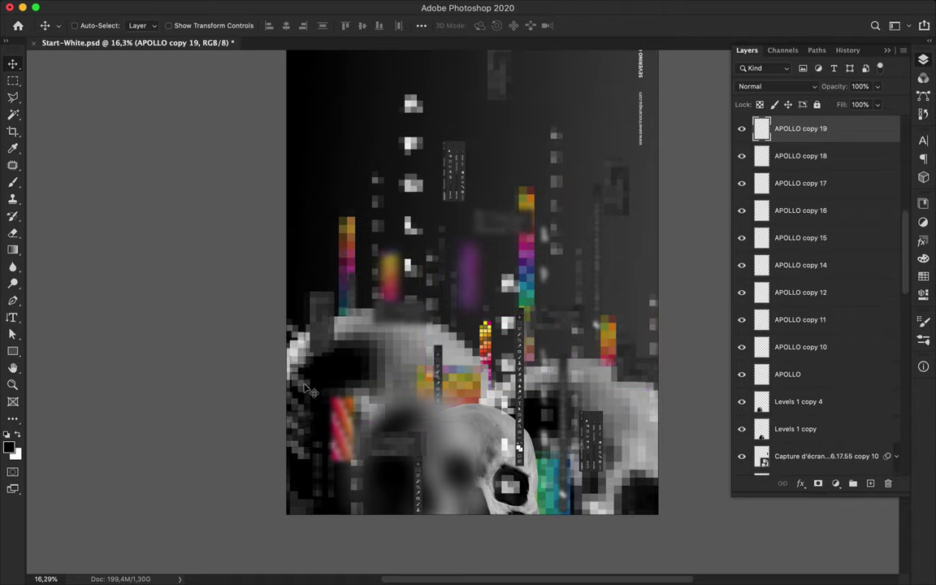
- Select the top APOLLO copy layer and drag out a rectangle with the shape tool
{"action": "left_click", "coordinate": [439, 289], "text": "ctrl"}
{"action": "left_click", "coordinate": [446, 264]}
{"action": "key", "text": "u"}
{"action": "left_click_drag", "start_coordinate": [371, 220], "coordinate": [417, 265]}
- Draw a dark gradient-filled circle above the skull and place Ellipse 1 behind the strip screenshots
{"action": "key", "text": "ctrl+z"}
{"action": "right_click", "coordinate": [12, 351]}
{"action": "left_click", "coordinate": [71, 376]}
{"action": "left_click_drag", "start_coordinate": [363, 278], "coordinate": [421, 335]}
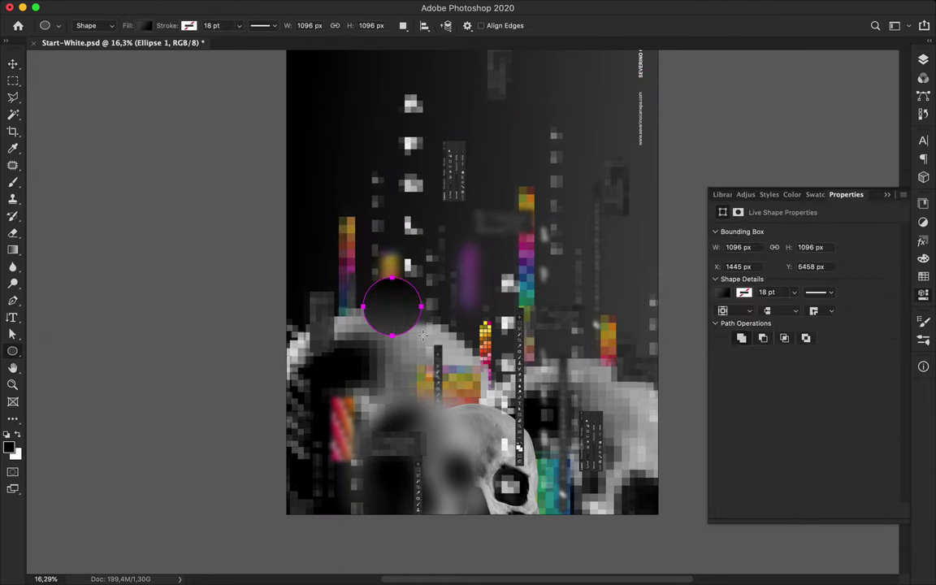
{"action": "left_click", "coordinate": [150, 26]}
{"action": "key", "text": "v"}
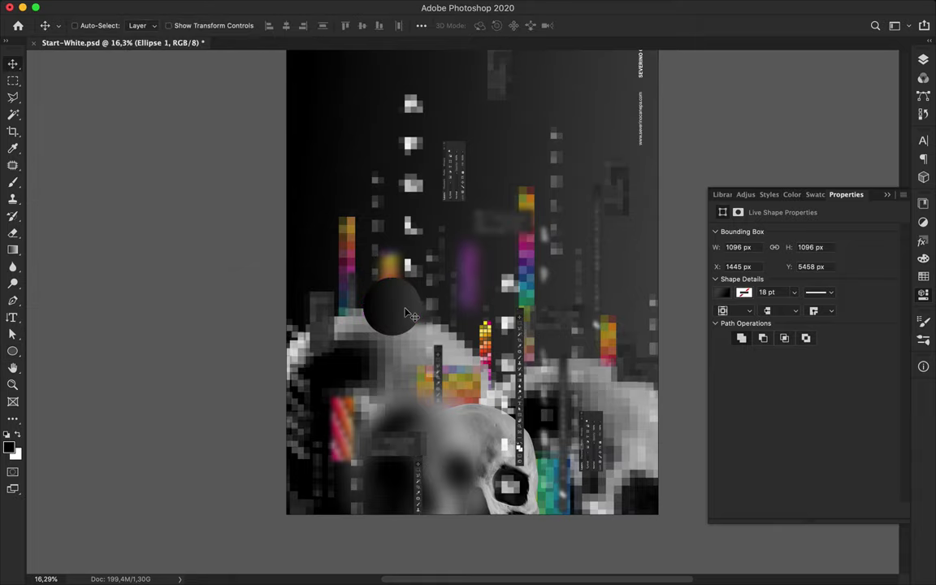
{"action": "left_click_drag", "start_coordinate": [366, 276], "coordinate": [376, 307]}
{"action": "left_click", "coordinate": [924, 59]}
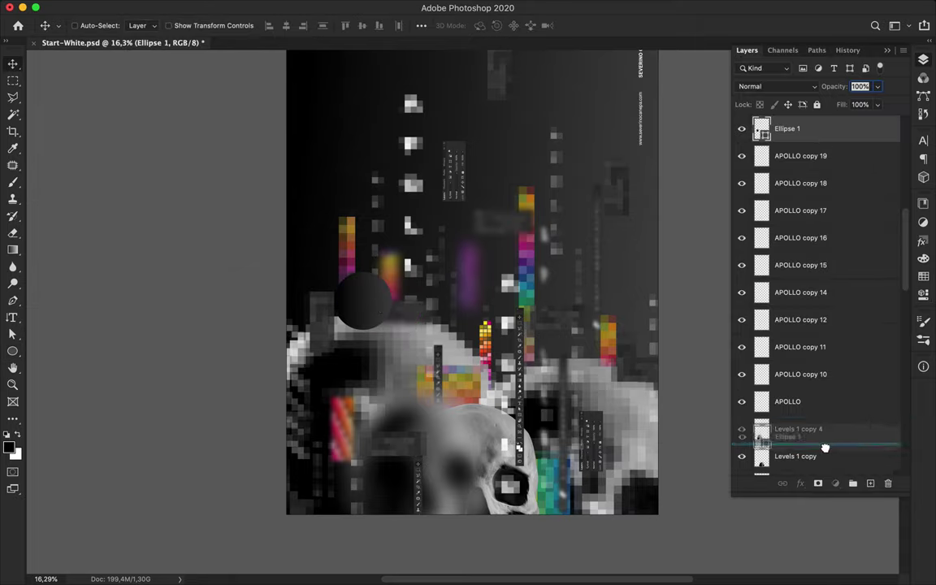
{"action": "left_click_drag", "start_coordinate": [784, 130], "coordinate": [828, 486]}
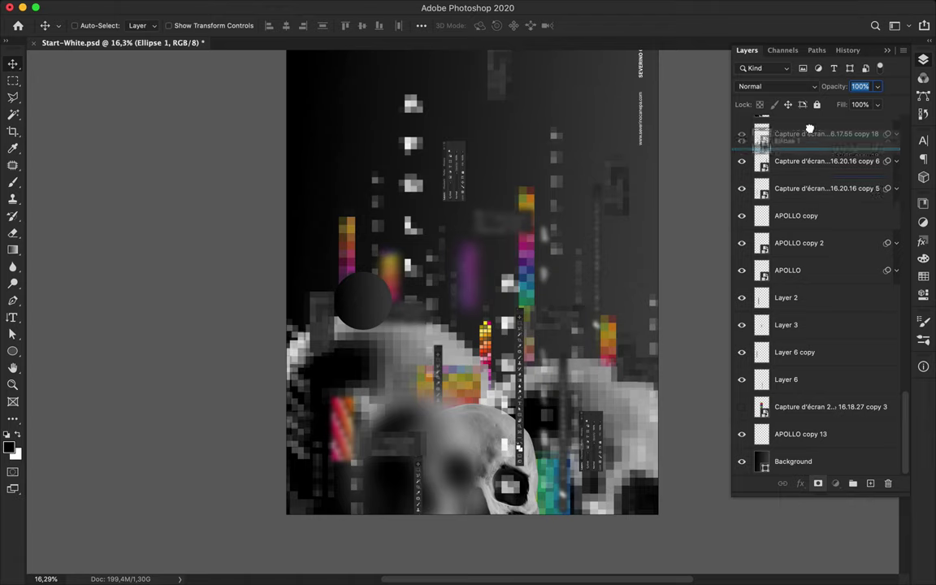
{"action": "mouse_move", "coordinate": [827, 487]}
{"action": "left_mouse_down"}
{"action": "mouse_move", "coordinate": [821, 216]}
{"action": "mouse_move", "coordinate": [815, 428]}
{"action": "left_mouse_up"}
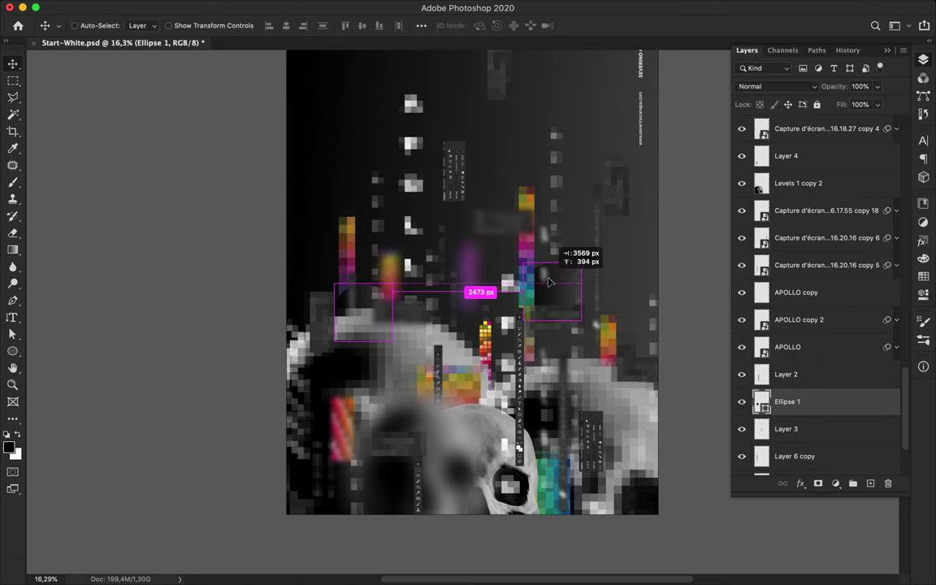
- Duplicate the circle to the right, add a smaller copy, and enlarge one over the skull's eye
{"action": "mouse_move", "coordinate": [359, 306]}
{"action": "left_mouse_down"}
{"action": "mouse_move", "coordinate": [569, 361]}
{"action": "mouse_move", "coordinate": [538, 316]}
{"action": "left_mouse_up"}
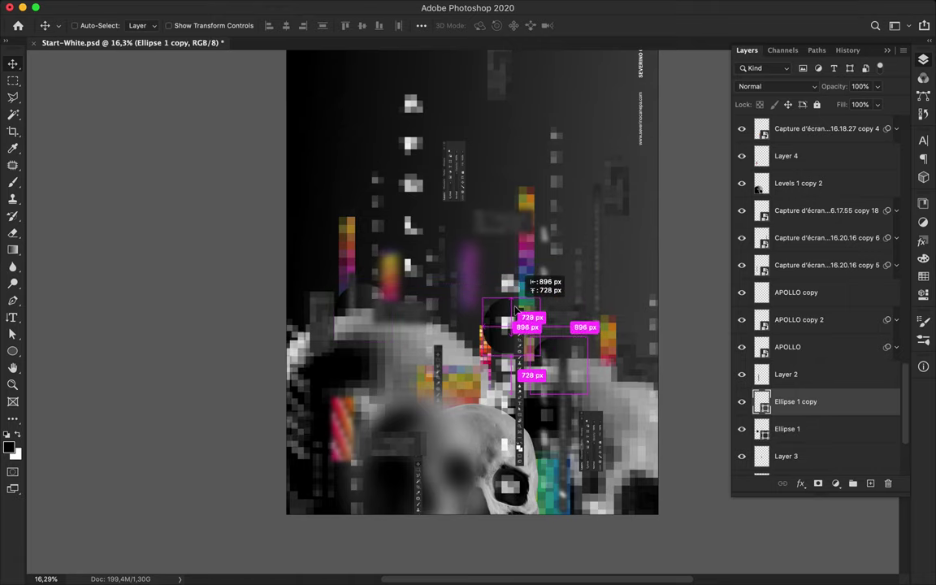
{"action": "left_click_drag", "start_coordinate": [498, 343], "coordinate": [566, 251]}
{"action": "key", "text": "ctrl+t"}
{"action": "key", "text": "Return"}
{"action": "left_click", "coordinate": [504, 317], "text": "ctrl"}
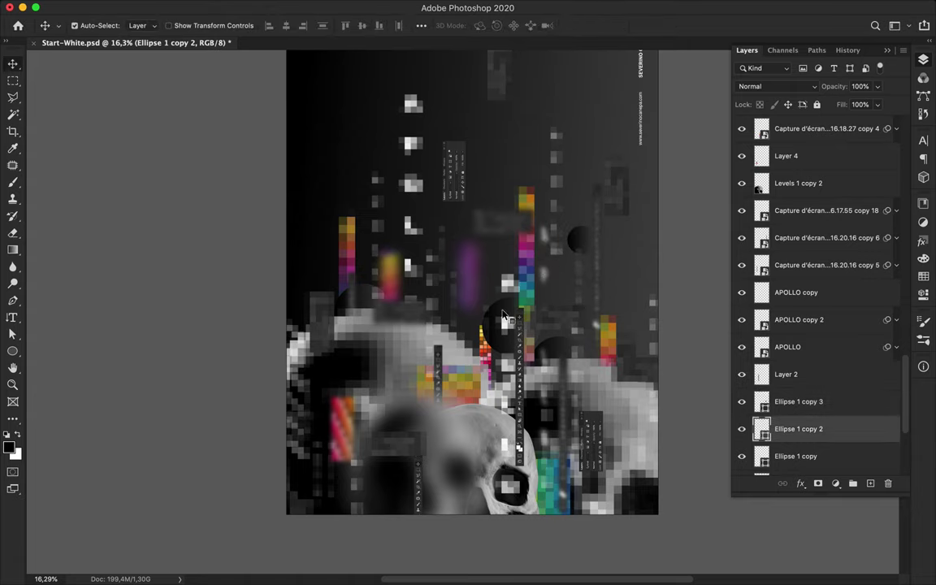
{"action": "left_click_drag", "start_coordinate": [503, 311], "coordinate": [407, 377]}
{"action": "left_click_drag", "start_coordinate": [797, 428], "coordinate": [803, 176]}
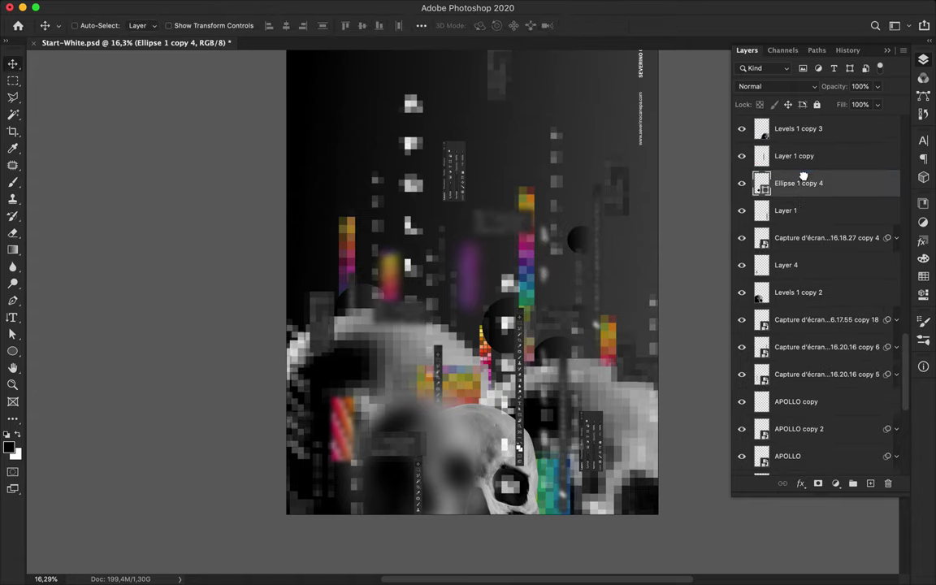
{"action": "left_click_drag", "start_coordinate": [376, 429], "coordinate": [368, 387]}
{"action": "left_click_drag", "start_coordinate": [389, 421], "coordinate": [389, 445]}
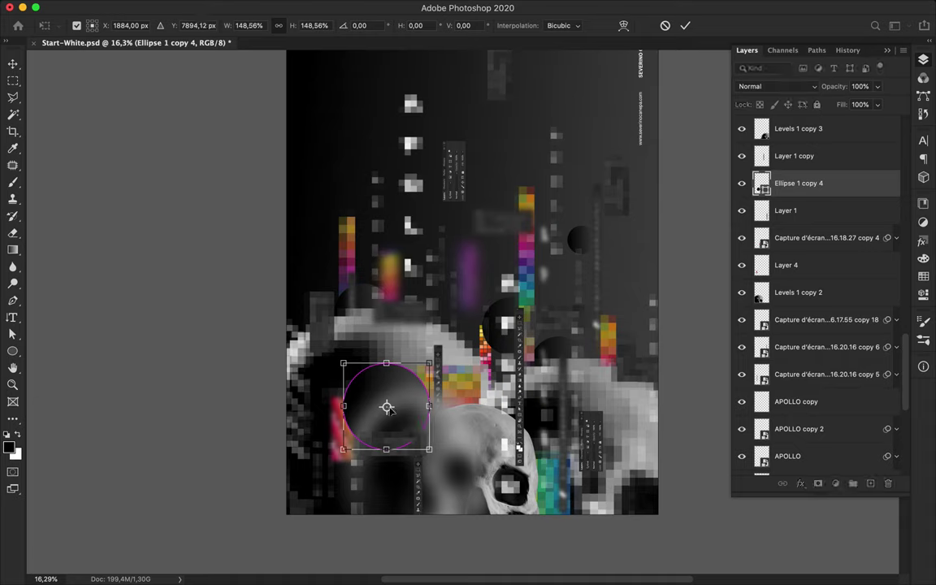
{"action": "key", "text": "Return"}
- Scatter more circle copies across the poster, adding a small one near the left strip
{"action": "left_click_drag", "start_coordinate": [357, 368], "coordinate": [409, 382]}
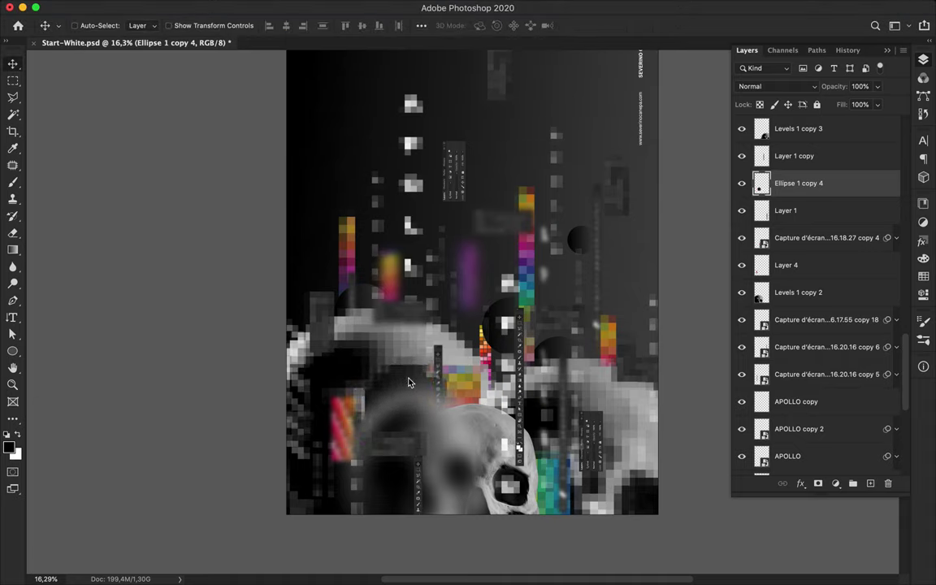
{"action": "key", "text": "ctrl+j"}
{"action": "left_click_drag", "start_coordinate": [801, 183], "coordinate": [813, 126]}
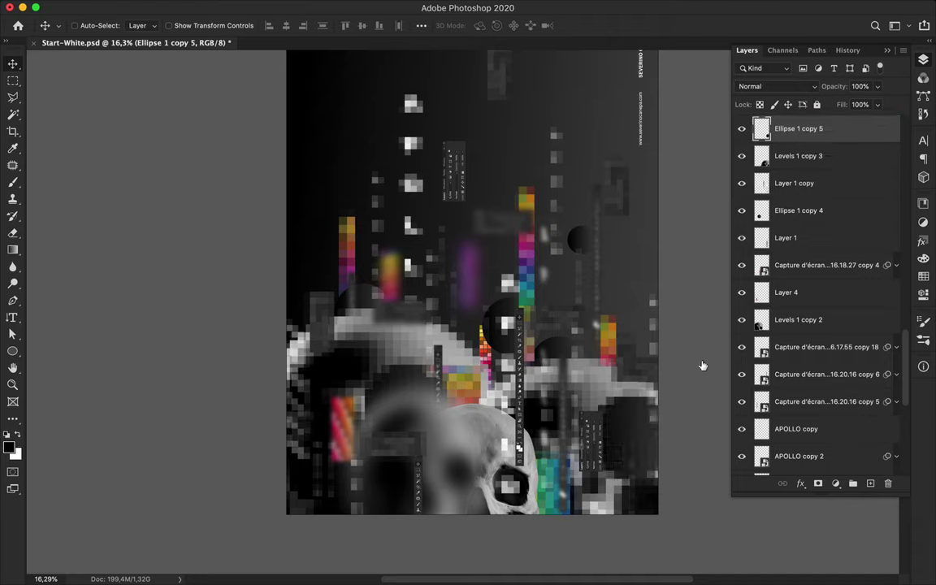
{"action": "left_click_drag", "start_coordinate": [643, 420], "coordinate": [376, 144]}
{"action": "mouse_move", "coordinate": [800, 330]}
{"action": "left_mouse_down"}
{"action": "mouse_move", "coordinate": [811, 406]}
{"action": "mouse_move", "coordinate": [801, 396]}
{"action": "mouse_move", "coordinate": [823, 440]}
{"action": "left_mouse_up"}
{"action": "left_click_drag", "start_coordinate": [319, 220], "coordinate": [335, 224]}
{"action": "key", "text": "super+t"}
{"action": "key", "text": "Return"}
- Apply Gaussian Blur to a circle copy and place a duplicate just below APOLLO
{"action": "left_click", "coordinate": [305, 7]}
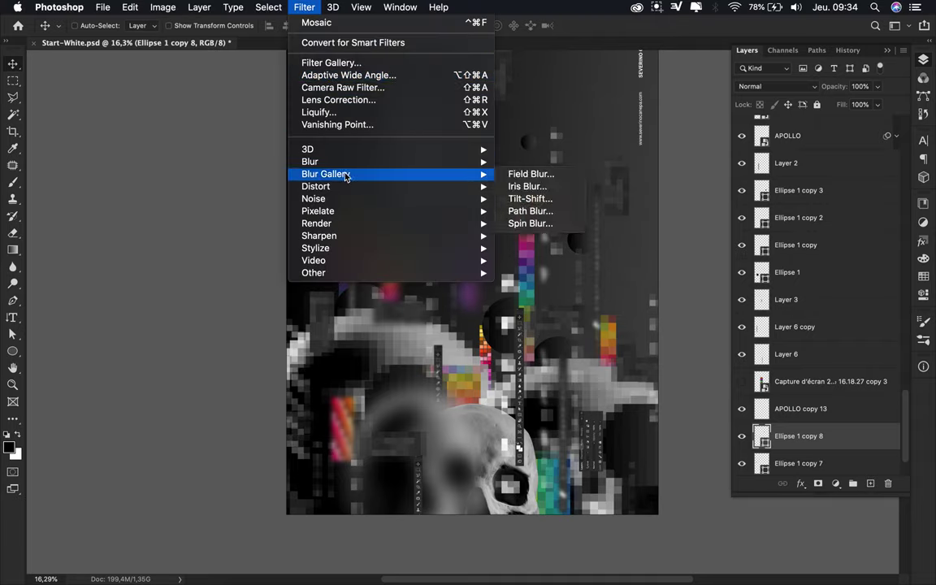
{"action": "left_click", "coordinate": [532, 210]}
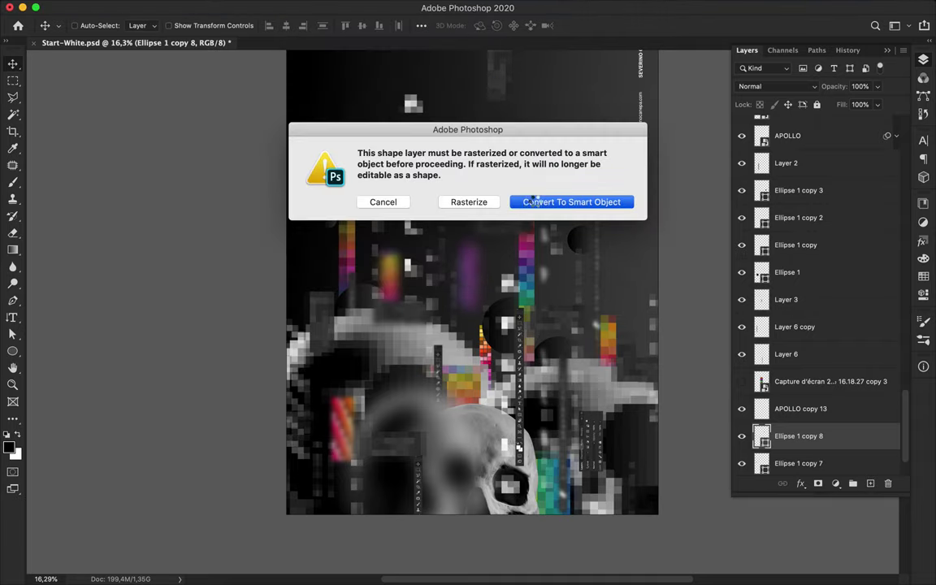
{"action": "left_click", "coordinate": [534, 200]}
{"action": "key", "text": "Return"}
{"action": "left_click_drag", "start_coordinate": [417, 396], "coordinate": [419, 397]}
{"action": "left_click_drag", "start_coordinate": [897, 427], "coordinate": [813, 91]}
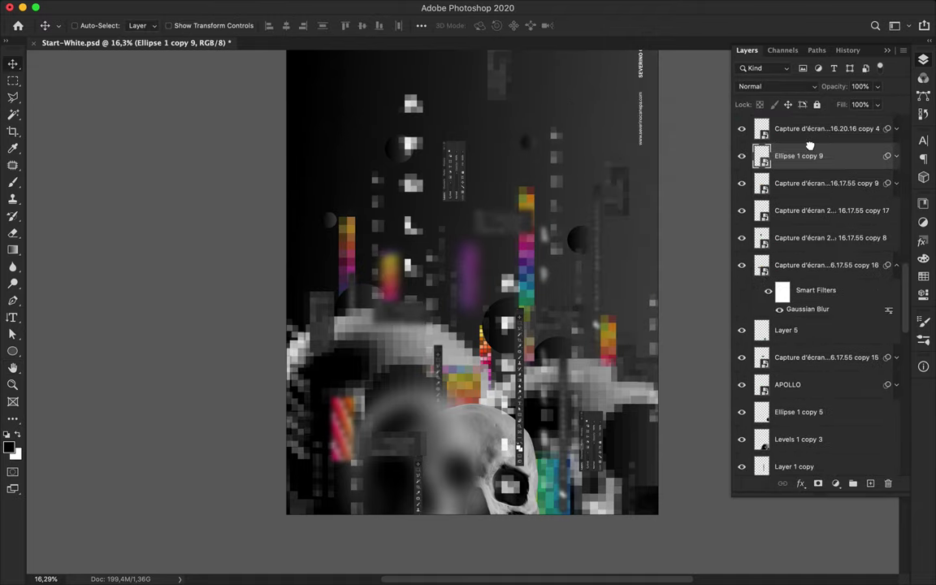
{"action": "left_click_drag", "start_coordinate": [814, 91], "coordinate": [825, 145]}
- Duplicate a circle, scale it slightly larger, and send its layer to the bottom
{"action": "mouse_move", "coordinate": [463, 389]}
{"action": "left_mouse_down"}
{"action": "mouse_move", "coordinate": [598, 376]}
{"action": "mouse_move", "coordinate": [569, 357]}
{"action": "left_mouse_up"}
{"action": "key", "text": "ctrl+t"}
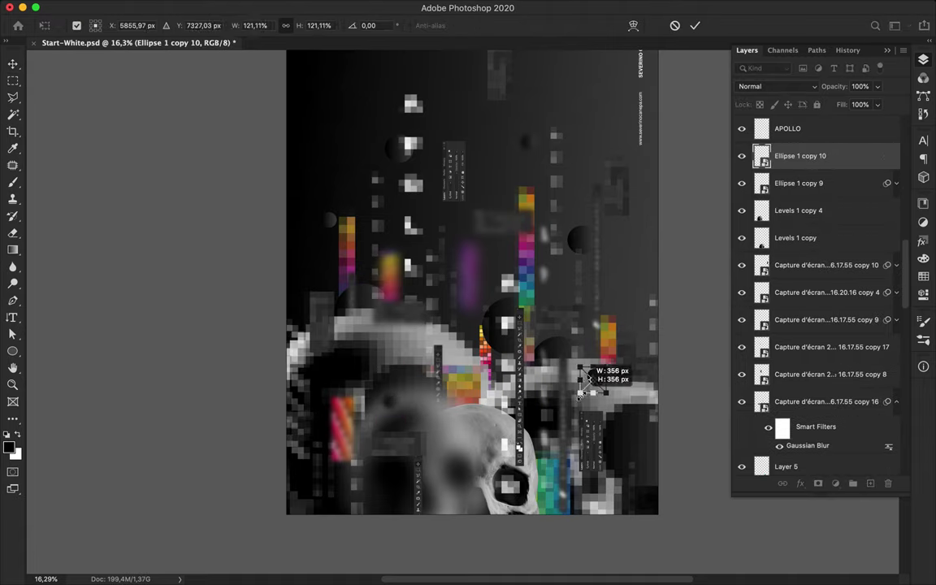
{"action": "key", "text": "Return"}
{"action": "key", "text": "ctrl+shift+bracketleft"}
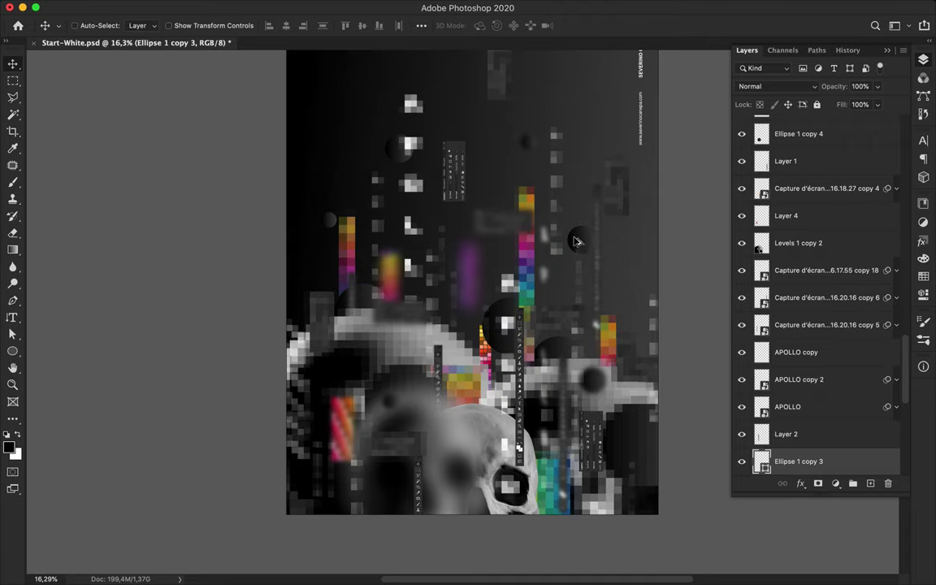
- Duplicate a circle, apply Mosaic pixelation to it, and raise a copy below Layer 1
{"action": "left_click_drag", "start_coordinate": [573, 248], "coordinate": [533, 219]}
{"action": "left_click", "coordinate": [304, 8]}
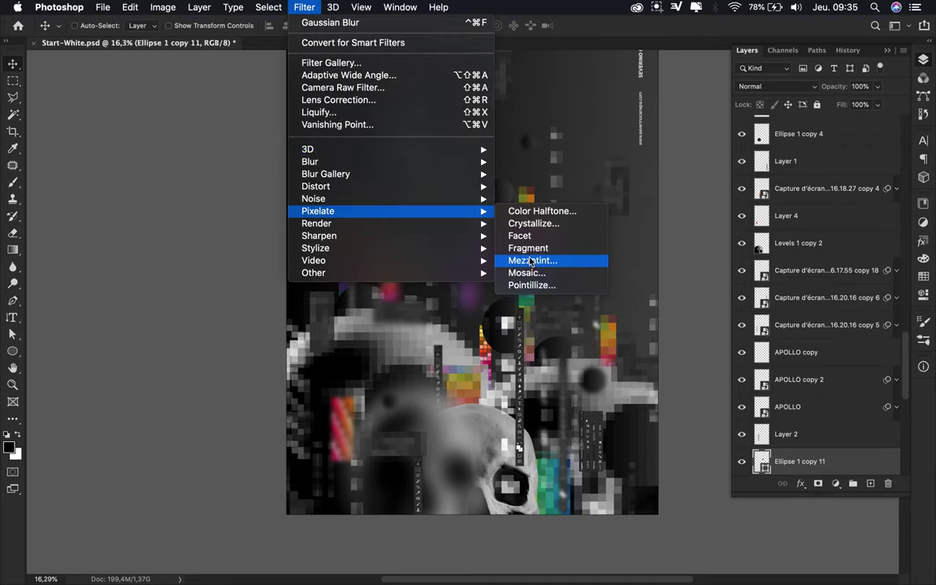
{"action": "left_click", "coordinate": [536, 269]}
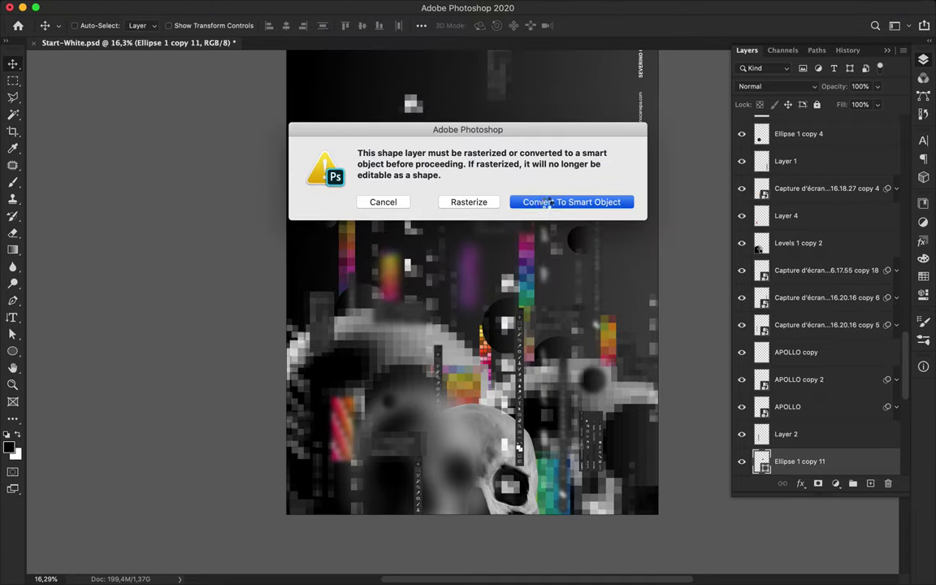
{"action": "left_click", "coordinate": [546, 203]}
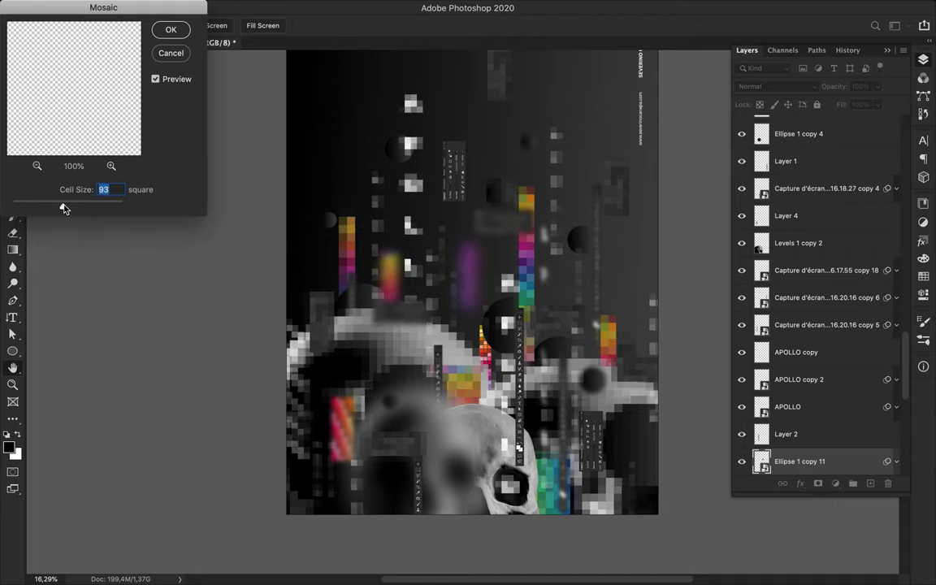
{"action": "left_click", "coordinate": [171, 31]}
{"action": "left_click_drag", "start_coordinate": [452, 161], "coordinate": [423, 355]}
{"action": "left_click_drag", "start_coordinate": [801, 424], "coordinate": [808, 132]}
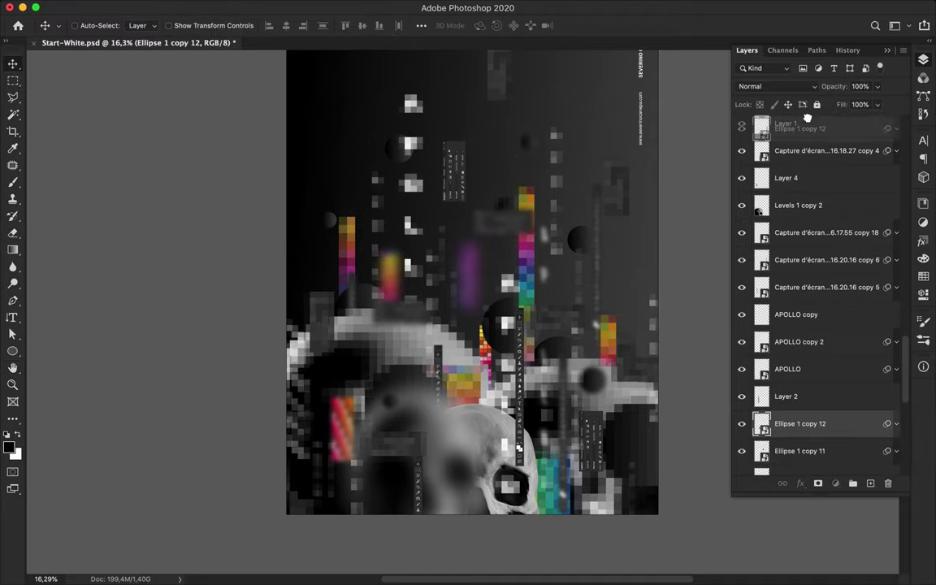
{"action": "mouse_move", "coordinate": [428, 358]}
{"action": "left_mouse_down"}
{"action": "mouse_move", "coordinate": [438, 345]}
{"action": "mouse_move", "coordinate": [460, 380]}
{"action": "left_mouse_up"}
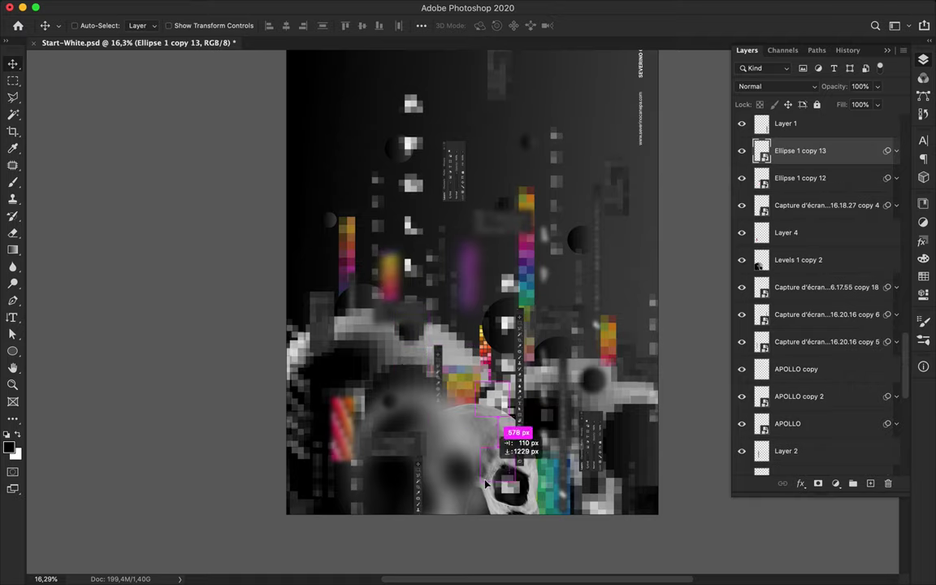
- Restack Ellipse 1 copy 14 below copy 9 and duplicate the ellipse as copy 15
{"action": "mouse_move", "coordinate": [804, 257]}
{"action": "left_mouse_down"}
{"action": "mouse_move", "coordinate": [793, 139]}
{"action": "mouse_move", "coordinate": [815, 130]}
{"action": "left_mouse_up"}
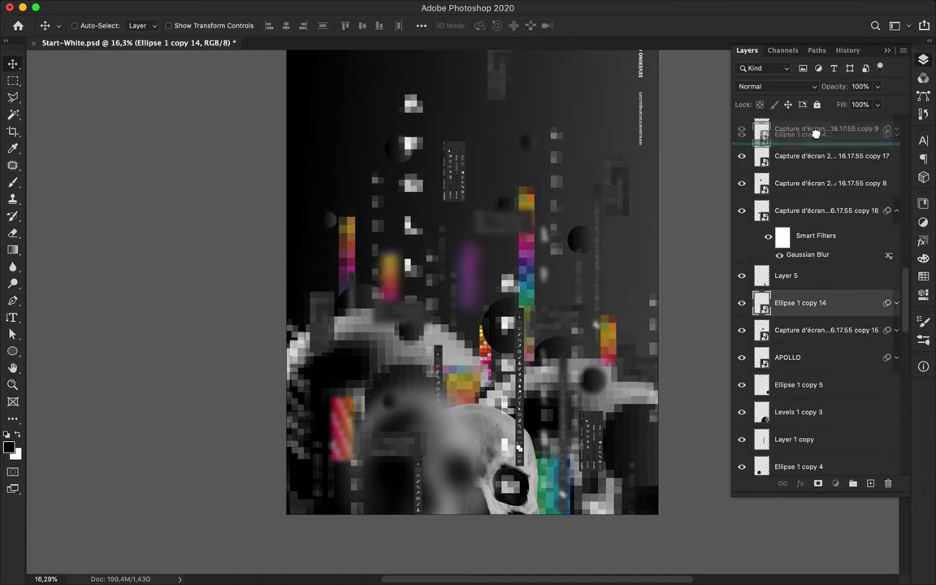
{"action": "left_click_drag", "start_coordinate": [441, 429], "coordinate": [469, 484]}
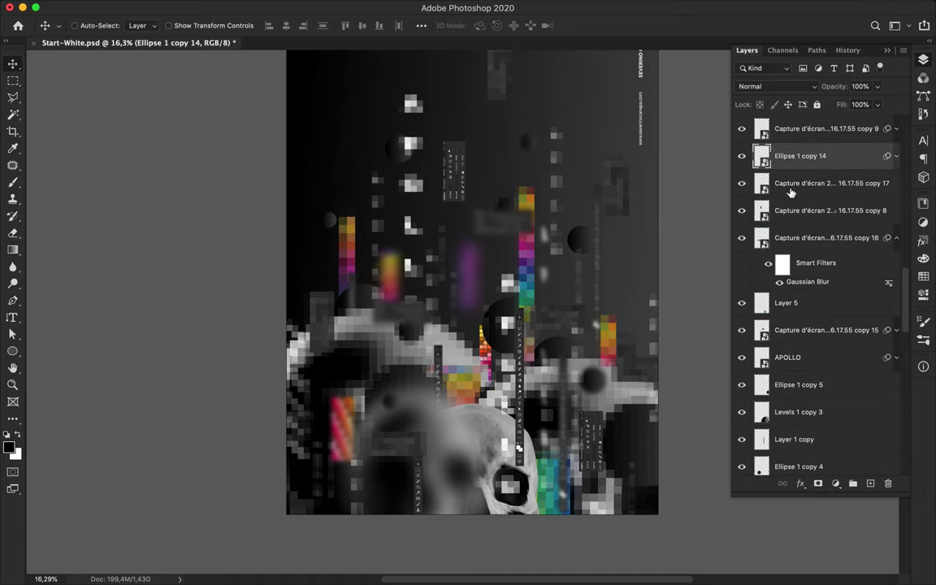
{"action": "left_click_drag", "start_coordinate": [800, 156], "coordinate": [816, 187]}
{"action": "left_click_drag", "start_coordinate": [430, 494], "coordinate": [465, 512]}
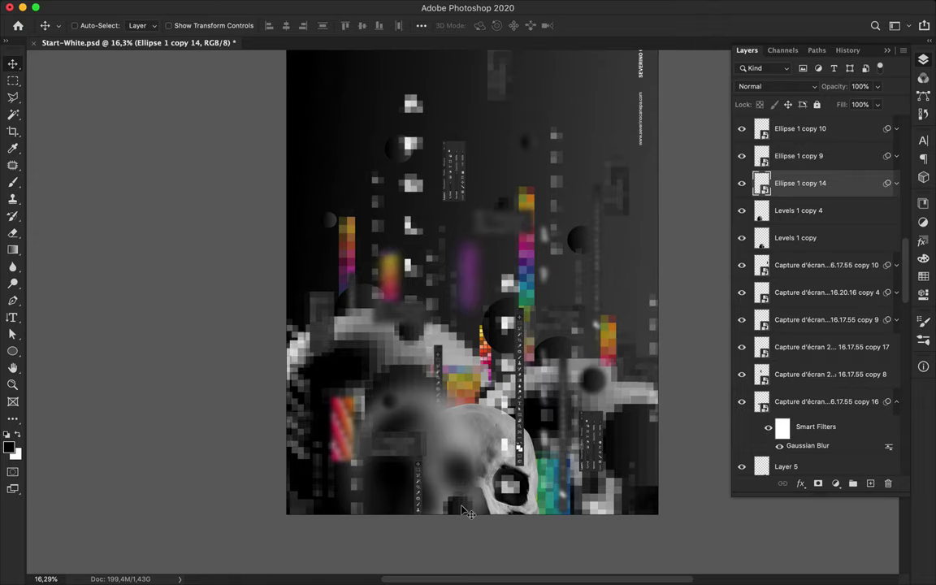
{"action": "left_click_drag", "start_coordinate": [491, 381], "coordinate": [526, 395], "text": "alt"}
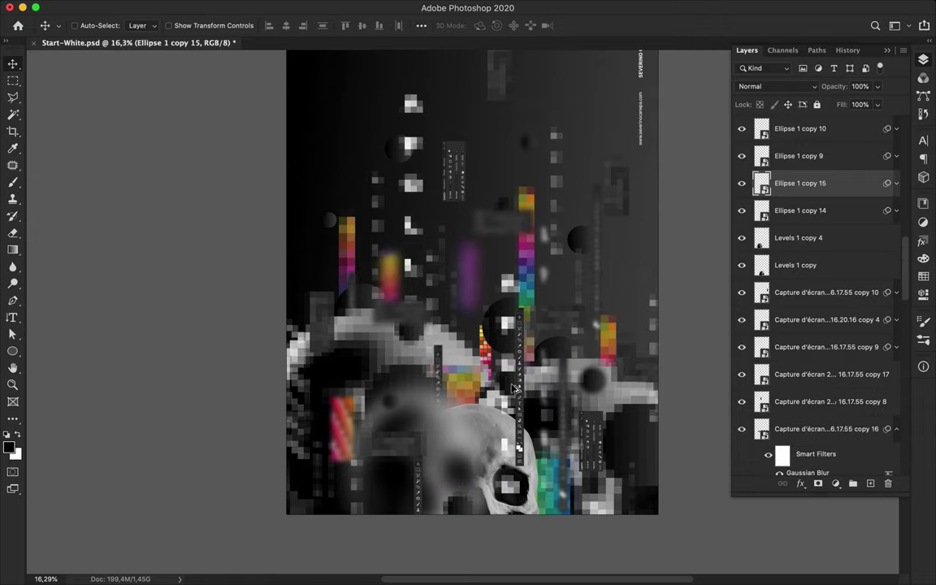
{"action": "scroll", "coordinate": [514, 389], "scroll_direction": "down", "scroll_amount": 1}
{"action": "scroll", "coordinate": [514, 390], "scroll_direction": "down", "scroll_amount": 2}
{"action": "left_click_drag", "start_coordinate": [511, 317], "coordinate": [515, 327]}
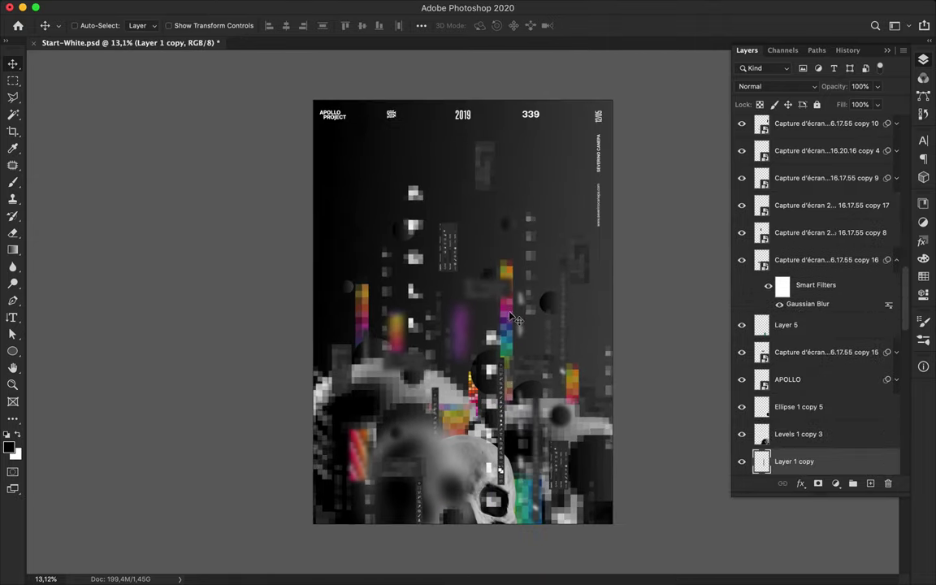
- Duplicate the white pixel column and a skull fragment, placing one copy near the poster top
{"action": "left_click", "coordinate": [492, 299], "text": "ctrl"}
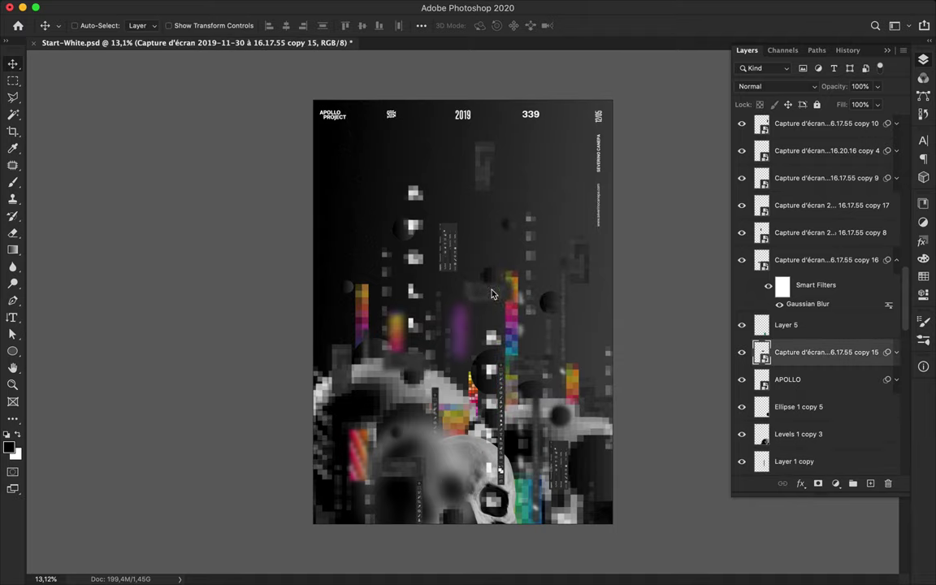
{"action": "left_click_drag", "start_coordinate": [424, 292], "coordinate": [429, 303]}
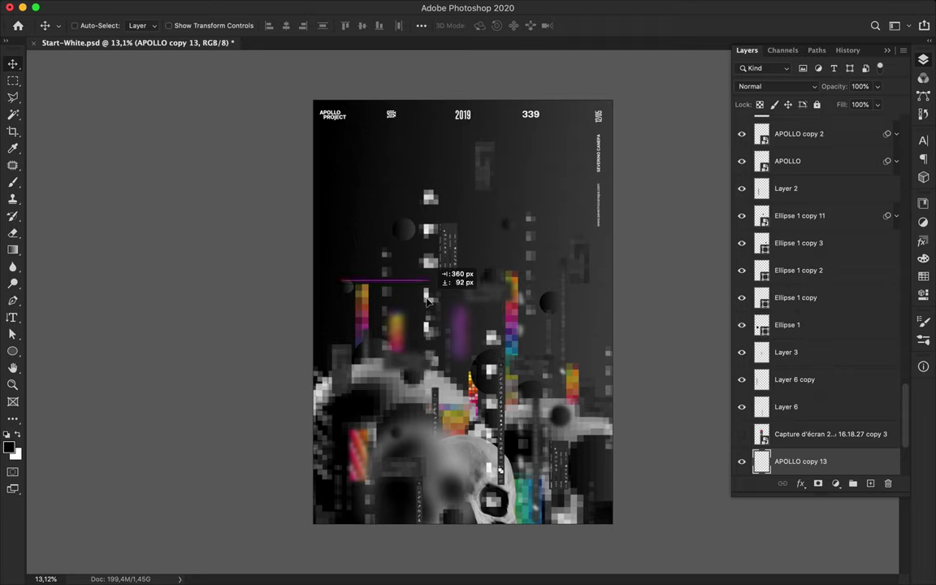
{"action": "left_click_drag", "start_coordinate": [430, 302], "coordinate": [421, 322]}
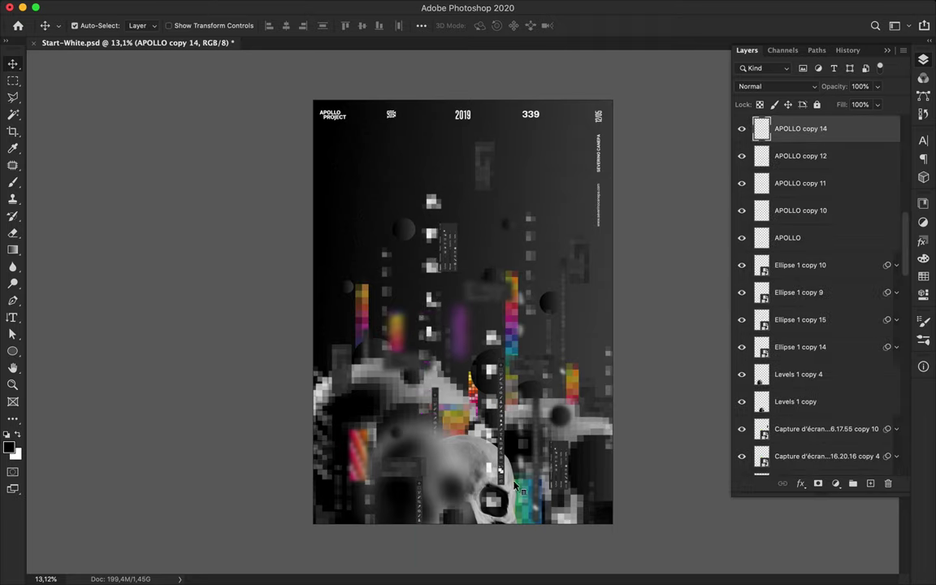
{"action": "left_click_drag", "start_coordinate": [493, 488], "coordinate": [478, 529]}
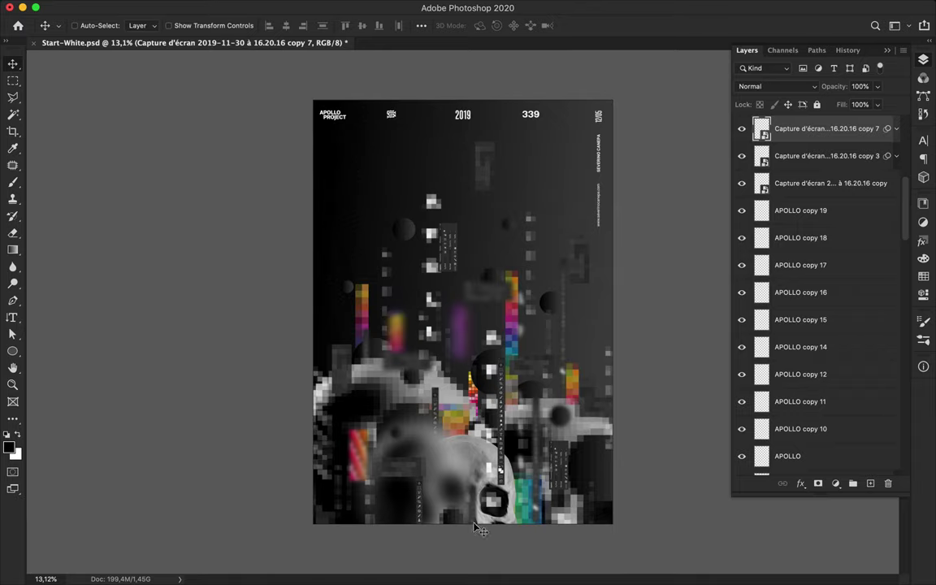
{"action": "left_click_drag", "start_coordinate": [474, 527], "coordinate": [421, 147]}
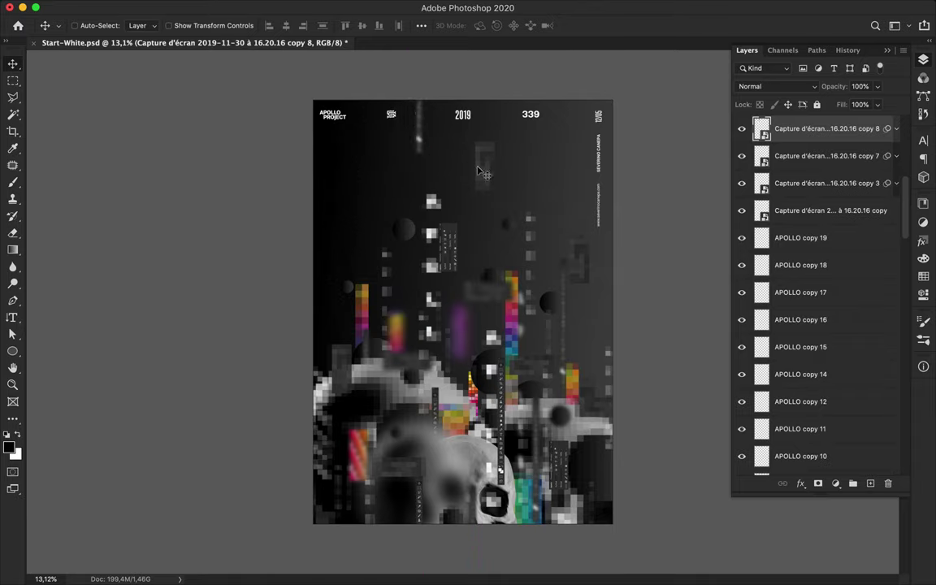
- Save the poster as Start-White.psd
{"action": "key", "text": "super+s"}
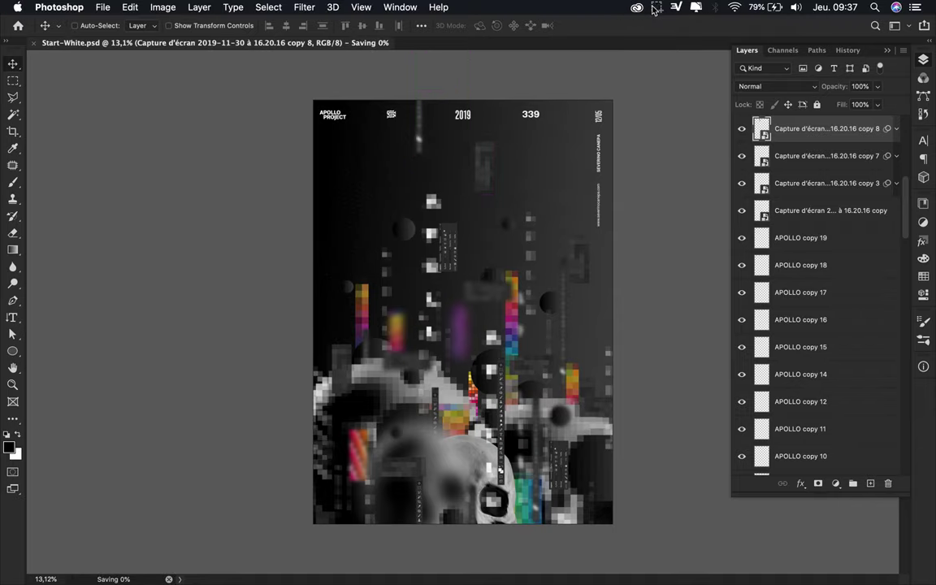
{"action": "left_click", "coordinate": [652, 6]}
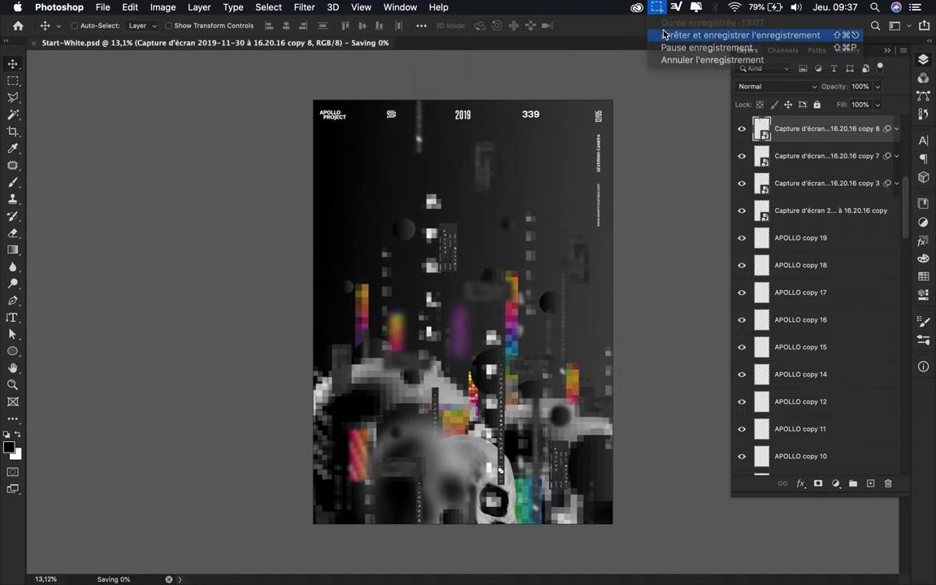
{"action": "left_click", "coordinate": [743, 32]}
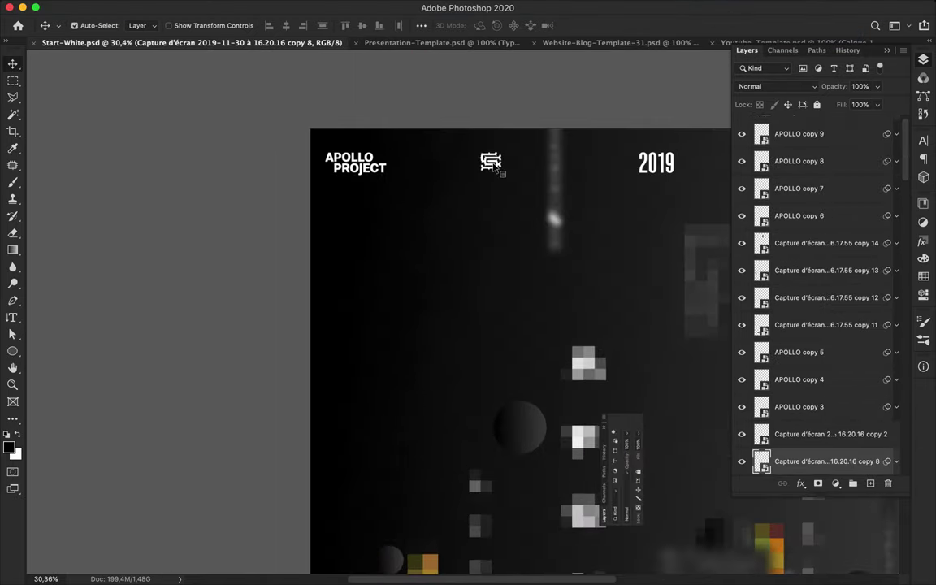
- Try the header logo left of APOLLO PROJECT, then return it to its header spot
{"action": "left_click", "coordinate": [448, 155]}
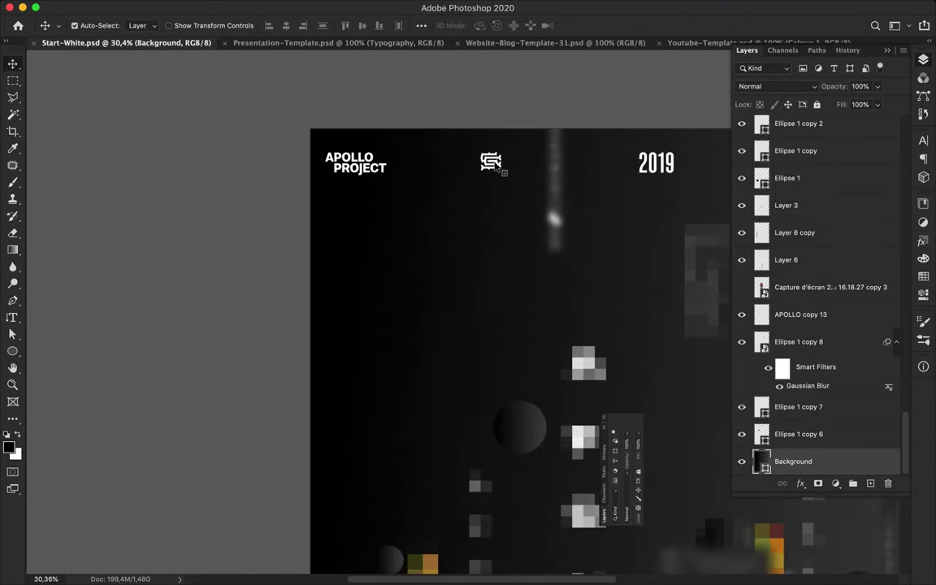
{"action": "left_click", "coordinate": [497, 162]}
{"action": "key", "text": "super+t"}
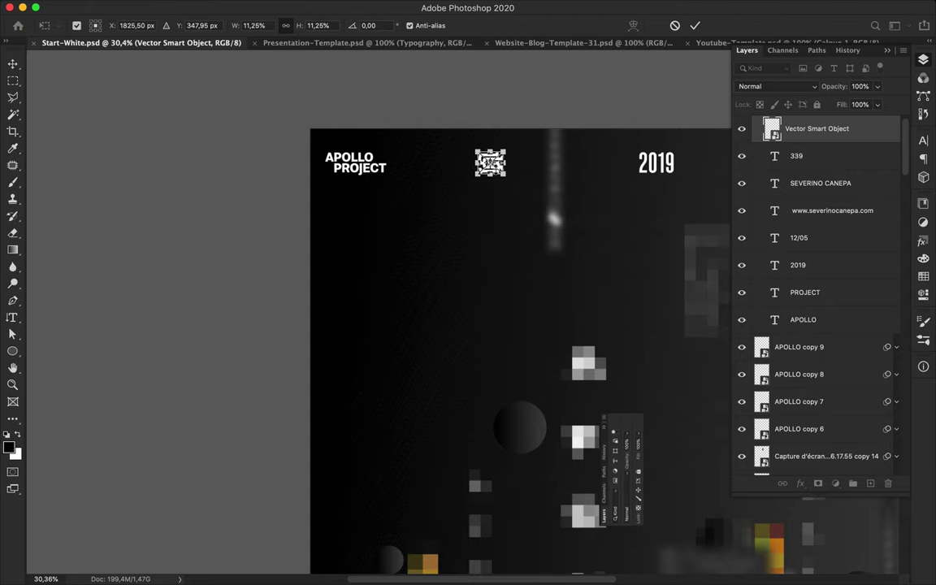
{"action": "key", "text": "Return"}
{"action": "left_click_drag", "start_coordinate": [543, 171], "coordinate": [465, 170]}
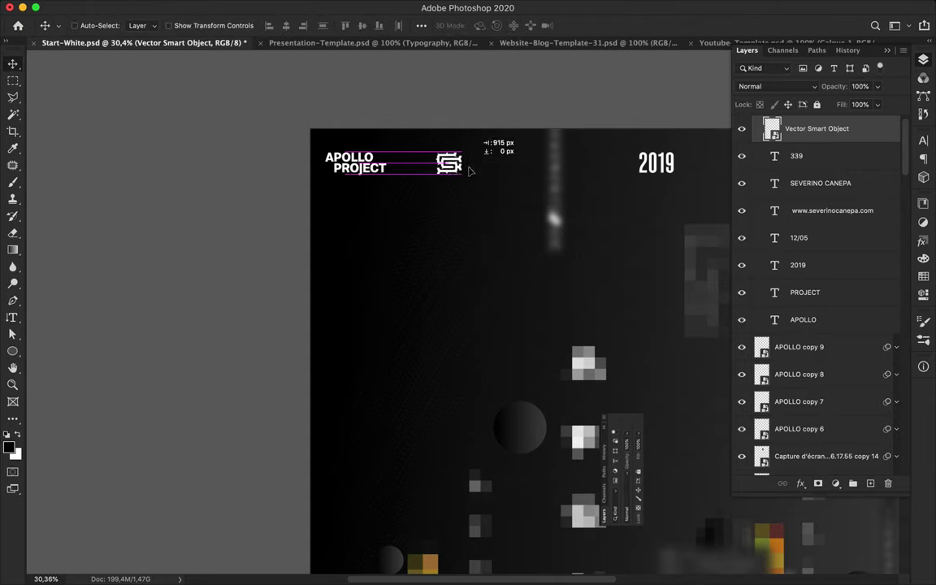
{"action": "left_click_drag", "start_coordinate": [466, 170], "coordinate": [546, 169]}
{"action": "scroll", "coordinate": [520, 171], "scroll_direction": "right", "scroll_amount": 5}
- Restyle the existing 339 text upright, compressed and larger, then delete it
{"action": "left_click", "coordinate": [528, 181], "text": "super"}
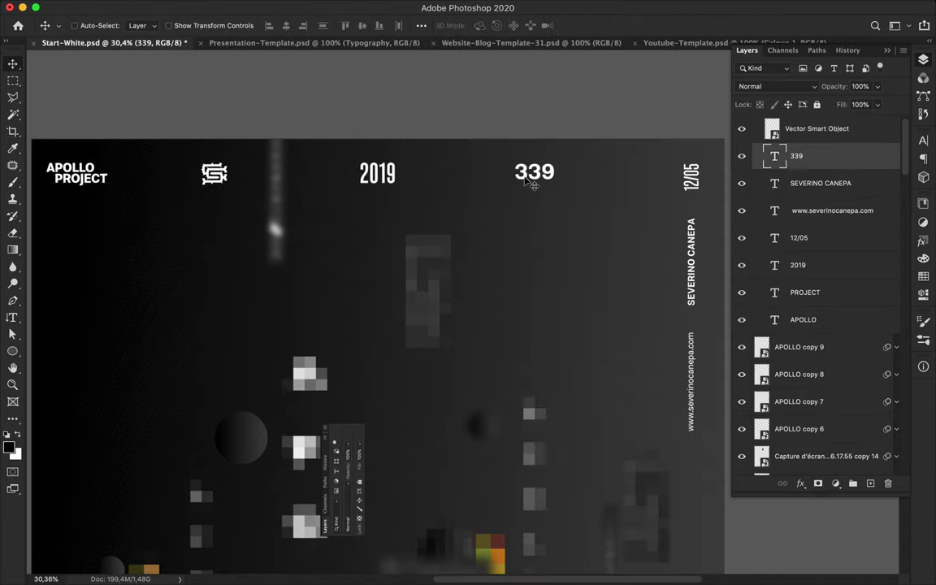
{"action": "key", "text": "super+t"}
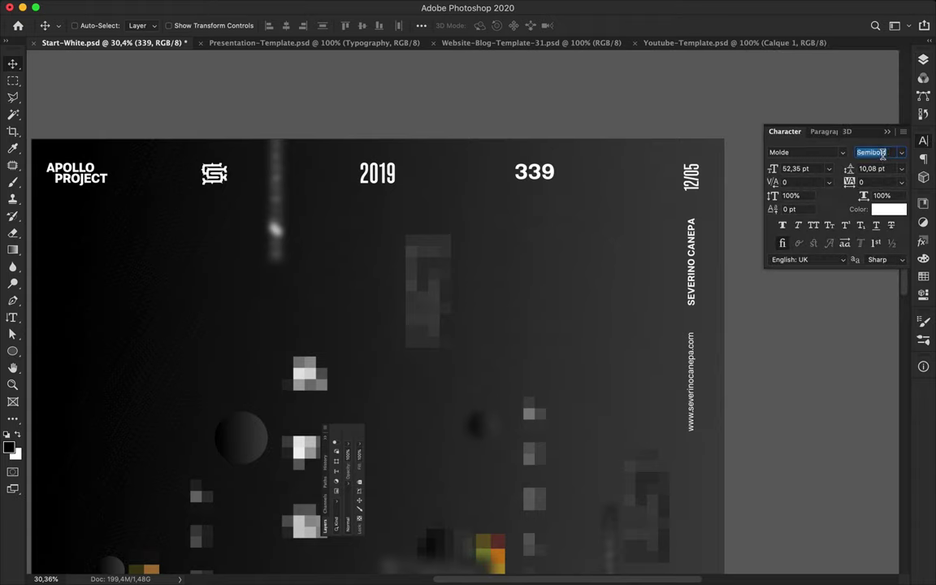
{"action": "key", "text": "Up"}
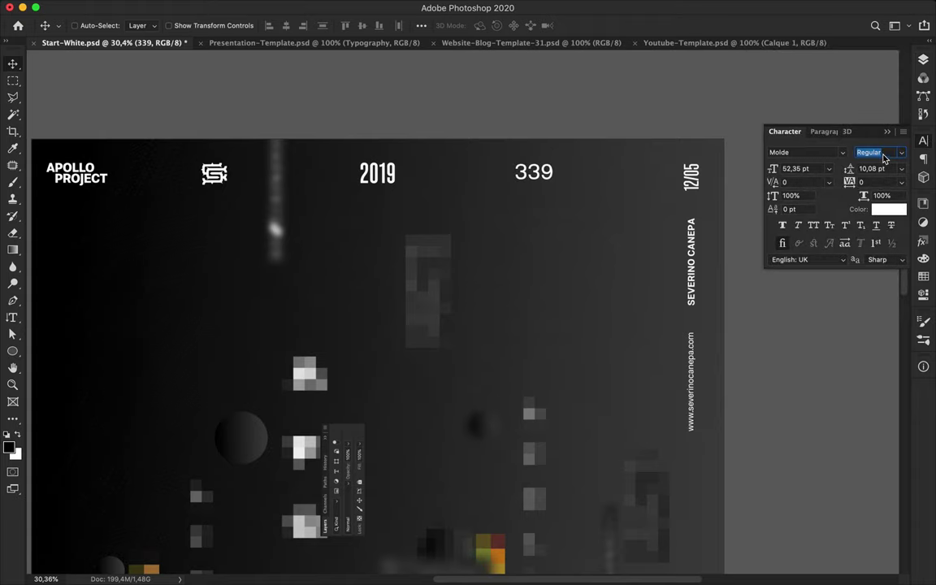
{"action": "left_click", "coordinate": [884, 158]}
{"action": "scroll", "coordinate": [829, 162], "scroll_direction": "up", "scroll_amount": 5}
{"action": "left_click", "coordinate": [857, 122]}
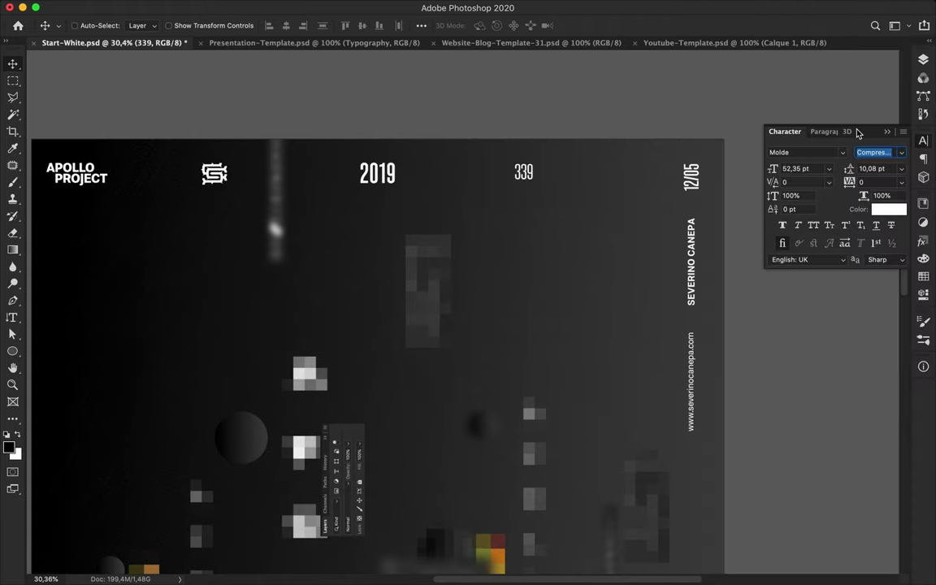
{"action": "left_click", "coordinate": [808, 168]}
{"action": "type", "text": "52"}
{"action": "key", "text": "shift+Up"}
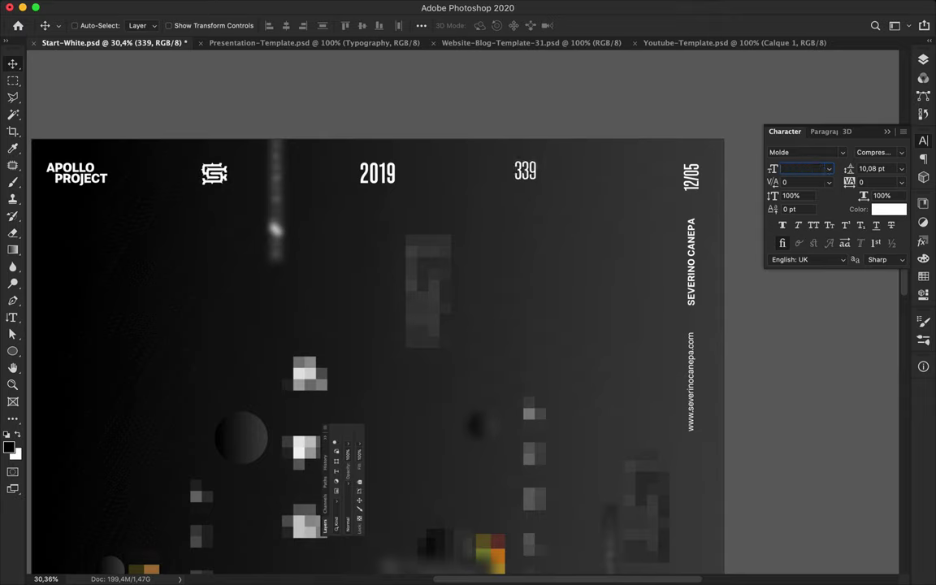
{"action": "key", "text": "Delete"}
- Duplicate 2019 to the right and retype the copy as 339
{"action": "left_click_drag", "start_coordinate": [399, 186], "coordinate": [565, 186]}
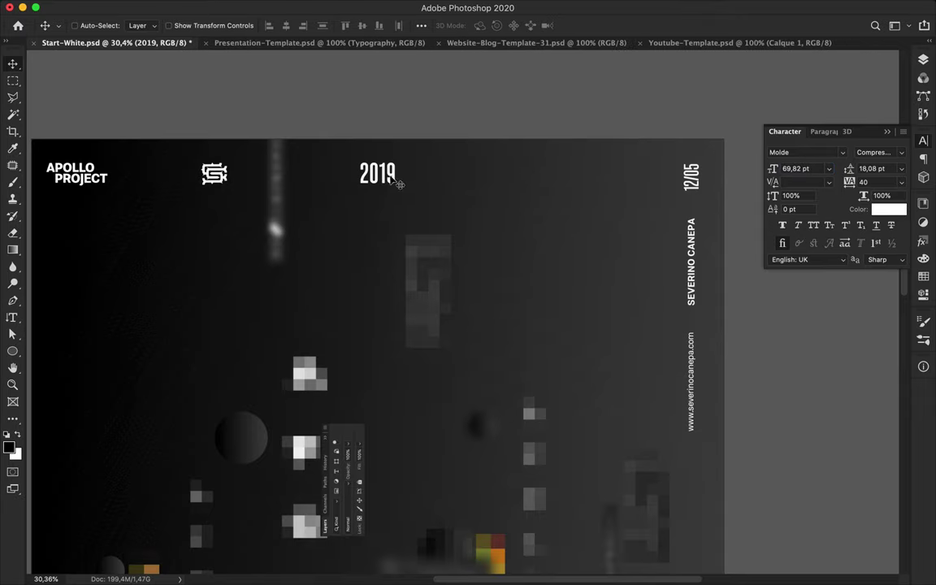
{"action": "double_click", "coordinate": [550, 173]}
{"action": "type", "text": "339"}
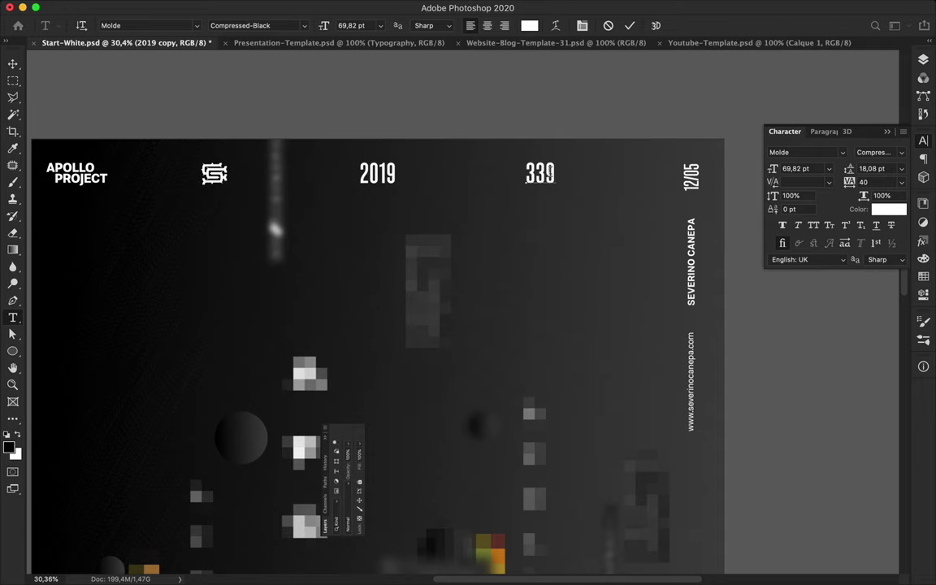
{"action": "key", "text": "Escape"}
{"action": "key", "text": "v"}
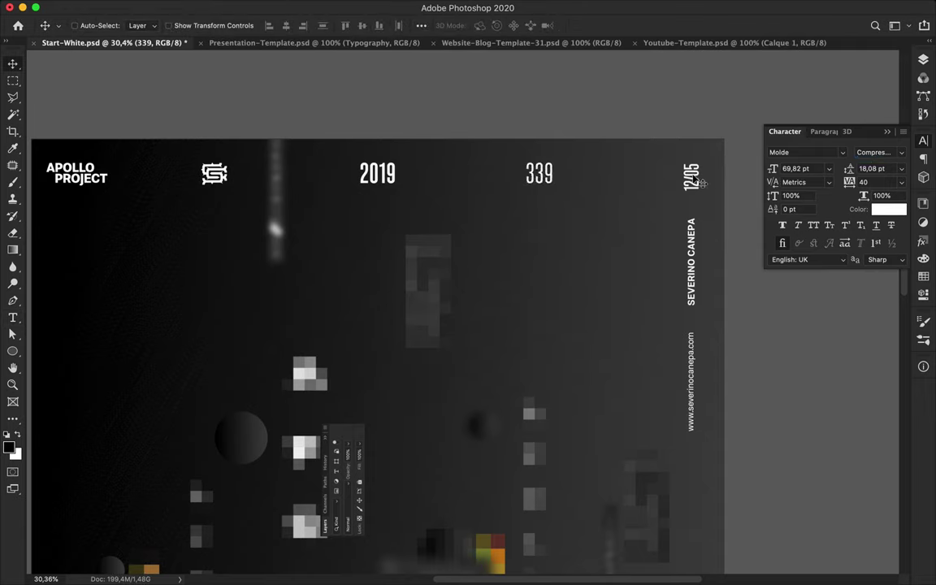
- Enlarge the vertical name in a SemiCondensed style and place it below 12/05
{"action": "key", "text": "ctrl+z"}
{"action": "key", "text": "ctrl+z"}
{"action": "type", "text": "63"}
{"action": "key", "text": "Return"}
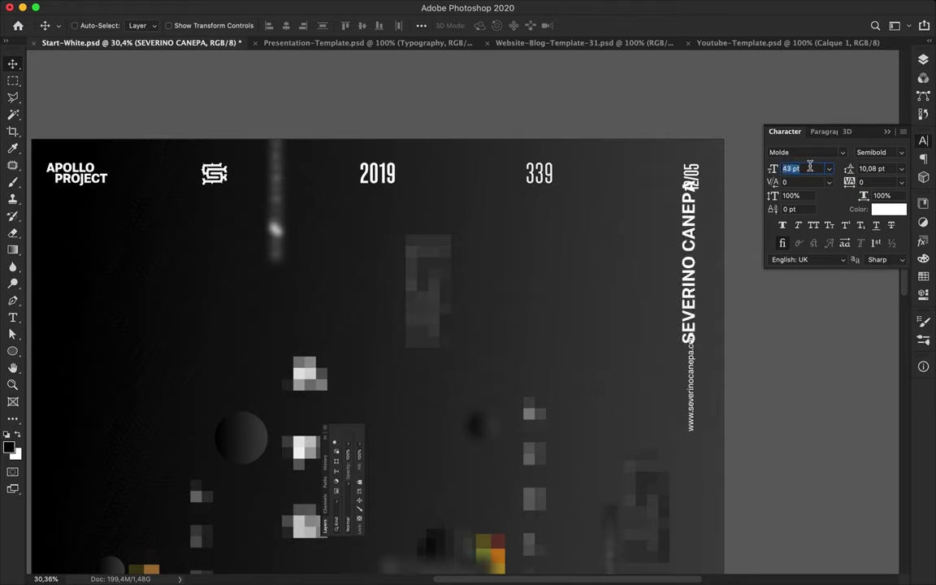
{"action": "key", "text": "Down"}
{"action": "key", "text": "Down"}
{"action": "key", "text": "Down"}
{"action": "key", "text": "Down"}
{"action": "key", "text": "Down"}
{"action": "key", "text": "Down"}
{"action": "key", "text": "Down"}
{"action": "key", "text": "Down"}
{"action": "key", "text": "Down"}
{"action": "key", "text": "Down"}
{"action": "key", "text": "Down"}
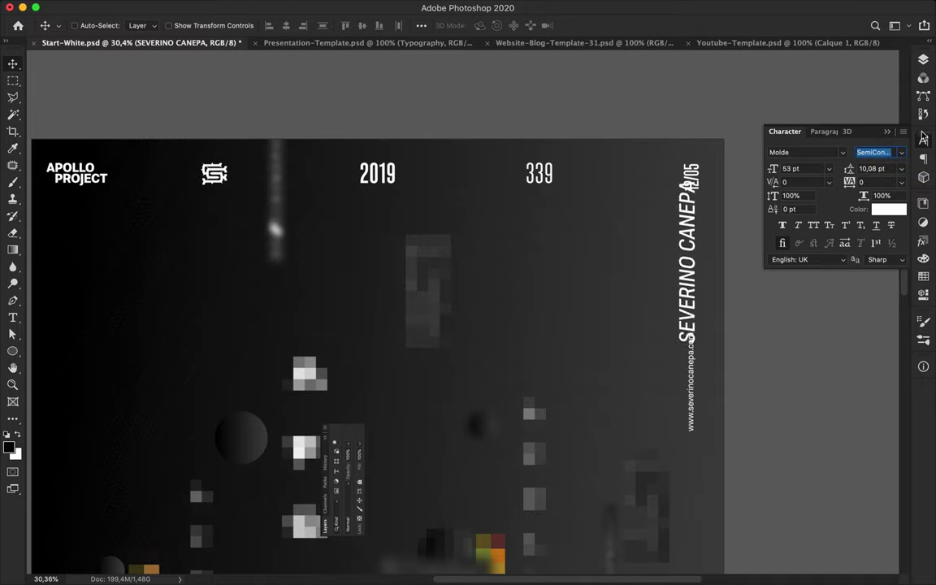
{"action": "left_click_drag", "start_coordinate": [688, 219], "coordinate": [692, 244]}
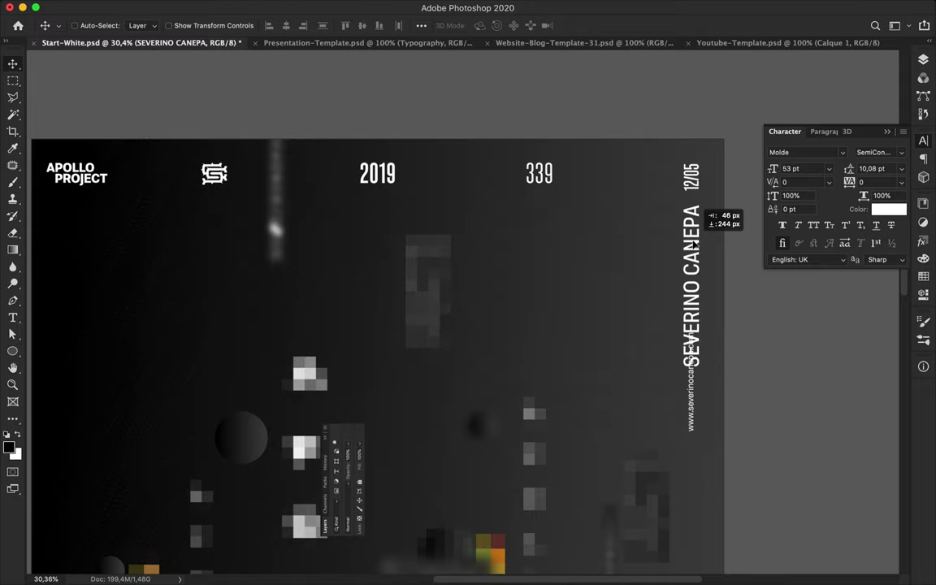
- Move the website URL text below the name
{"action": "scroll", "coordinate": [719, 286], "scroll_direction": "down", "scroll_amount": 1}
{"action": "left_click", "coordinate": [686, 415]}
{"action": "left_click_drag", "start_coordinate": [685, 415], "coordinate": [687, 476]}
{"action": "scroll", "coordinate": [688, 464], "scroll_direction": "down", "scroll_amount": 2}
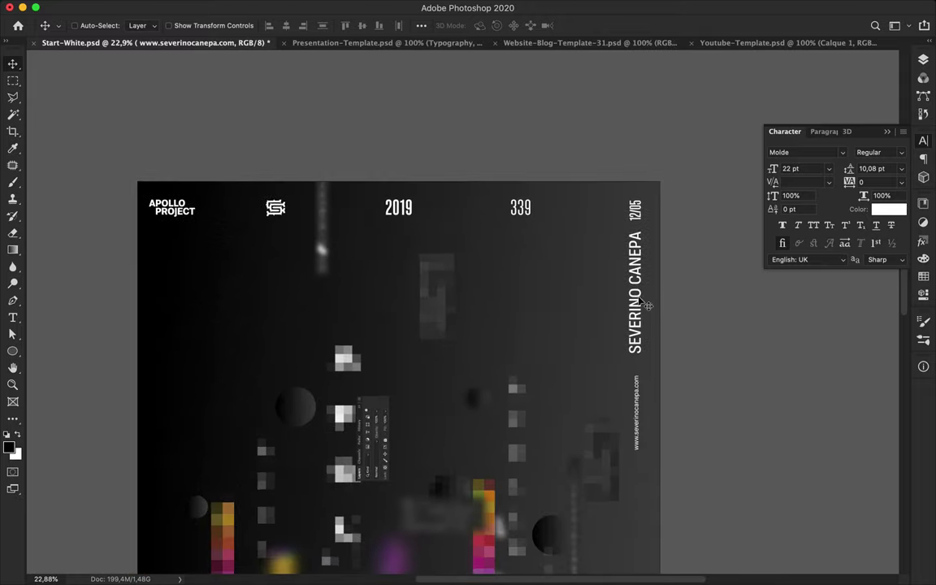
- Set the vertical name to Regular 33 pt, lower it, and raise the URL
{"action": "left_click", "coordinate": [650, 297]}
{"action": "left_click", "coordinate": [878, 152]}
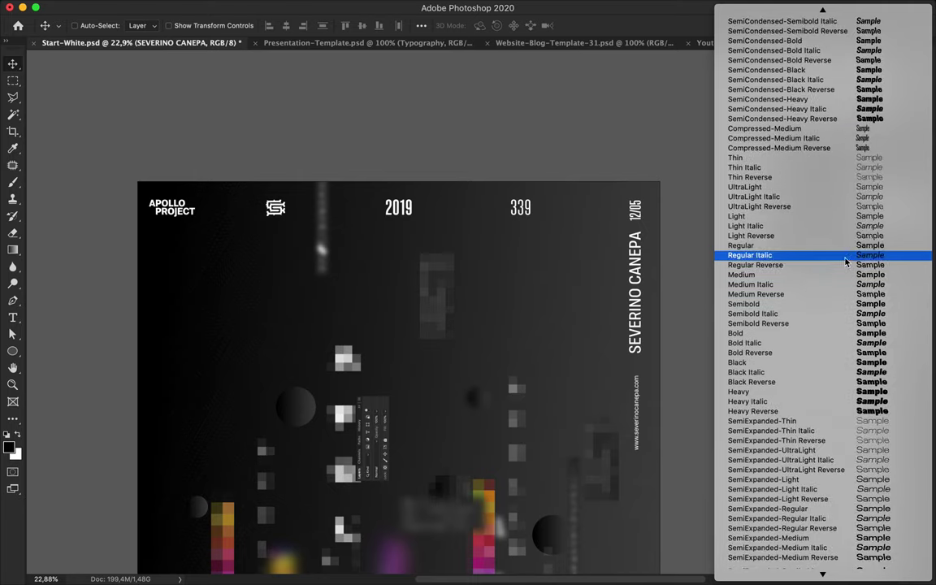
{"action": "left_click", "coordinate": [843, 255]}
{"action": "type", "text": "33"}
{"action": "key", "text": "Return"}
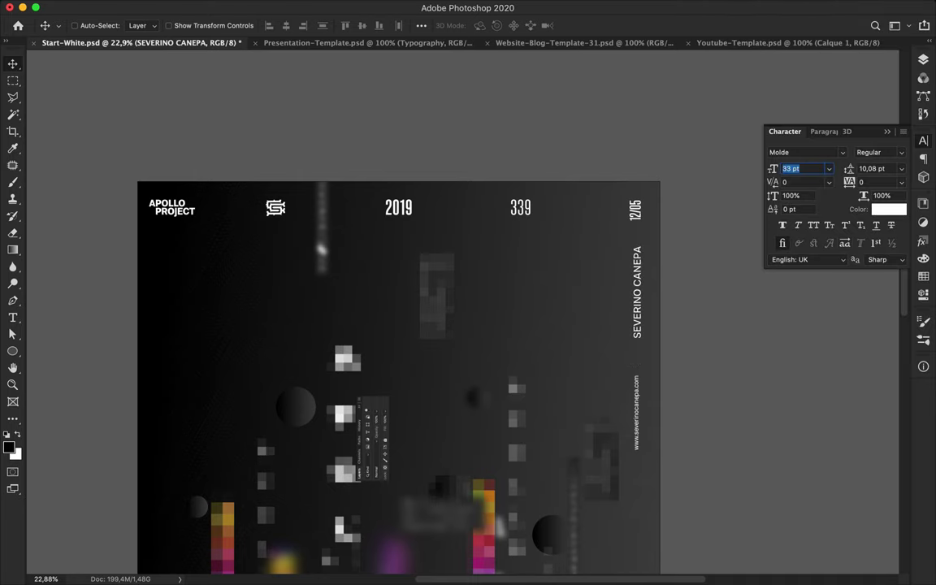
{"action": "left_click_drag", "start_coordinate": [643, 244], "coordinate": [645, 275]}
{"action": "left_click_drag", "start_coordinate": [638, 396], "coordinate": [638, 376]}
- Set alignment relative to the selection and nudge the name and URL slightly left
{"action": "left_click", "coordinate": [637, 284]}
{"action": "left_click", "coordinate": [637, 396], "text": "shift"}
{"action": "left_click", "coordinate": [421, 26]}
{"action": "left_click", "coordinate": [464, 152]}
{"action": "left_click", "coordinate": [454, 154]}
{"action": "left_click", "coordinate": [453, 146]}
{"action": "left_click", "coordinate": [453, 133]}
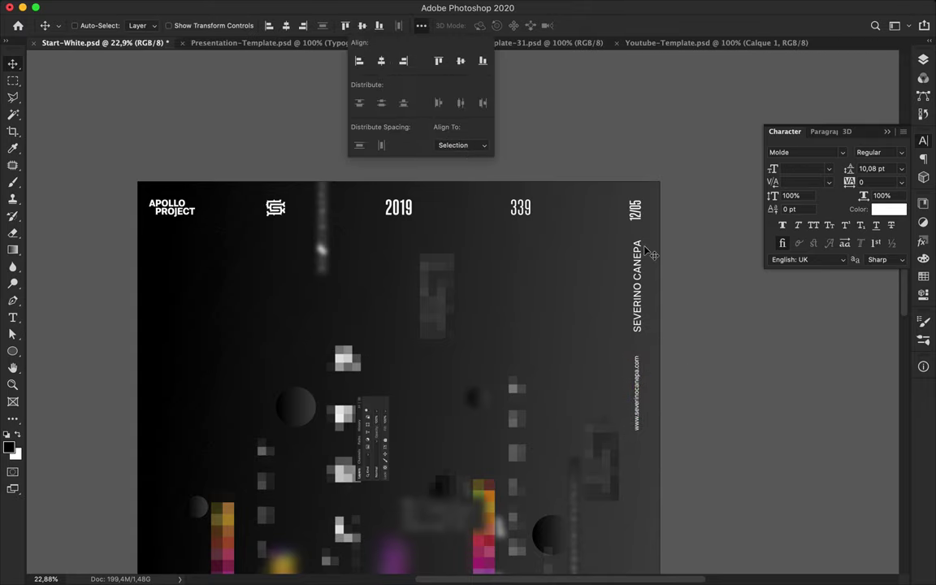
{"action": "left_click_drag", "start_coordinate": [653, 255], "coordinate": [620, 282]}
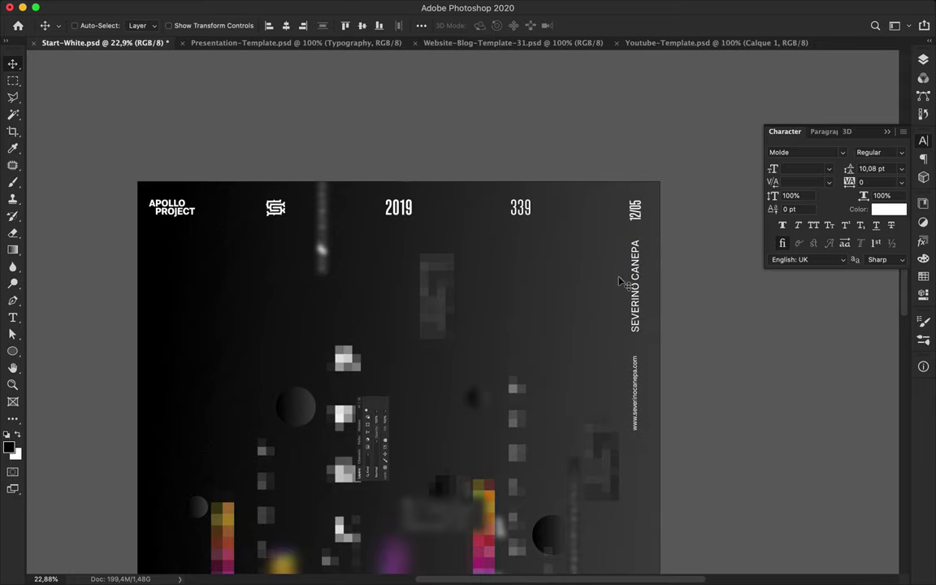
- Shift the SC logo slightly right and select the 12/05 date
{"action": "scroll", "coordinate": [620, 281], "scroll_direction": "left", "scroll_amount": 2}
{"action": "left_click", "coordinate": [326, 212]}
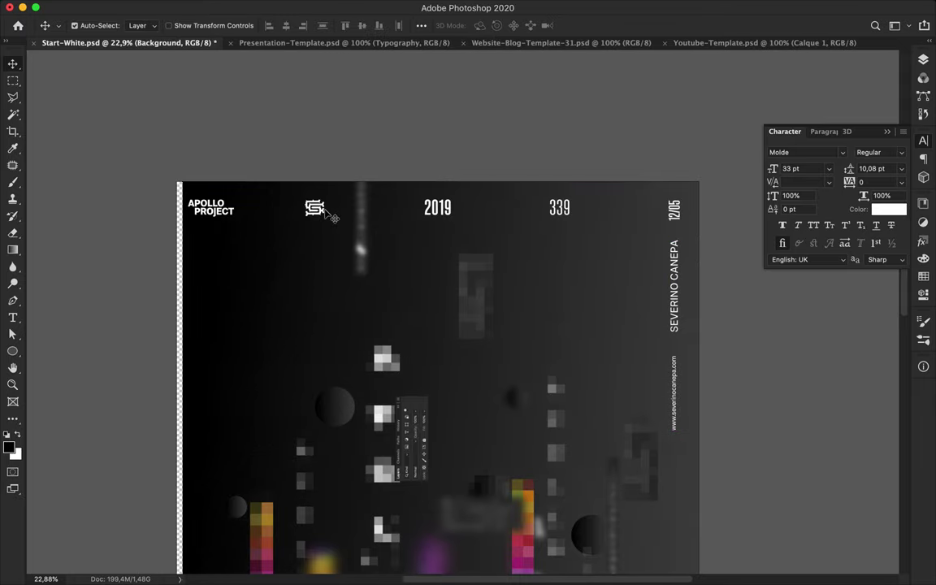
{"action": "left_click", "coordinate": [320, 213]}
{"action": "left_click_drag", "start_coordinate": [328, 217], "coordinate": [341, 217]}
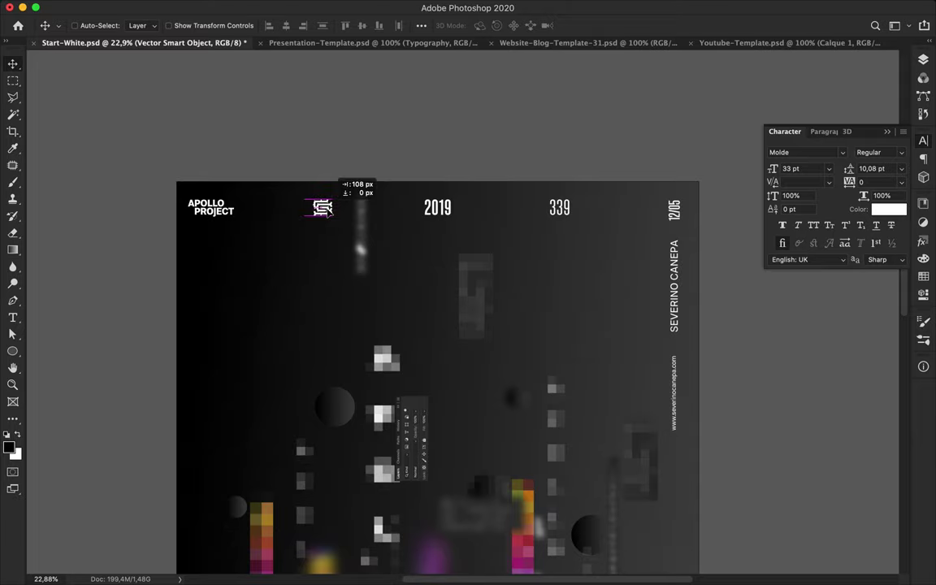
{"action": "left_click", "coordinate": [558, 213]}
{"action": "left_click", "coordinate": [674, 212]}
- Merge the APOLLO and PROJECT layers into one
{"action": "left_click", "coordinate": [926, 58]}
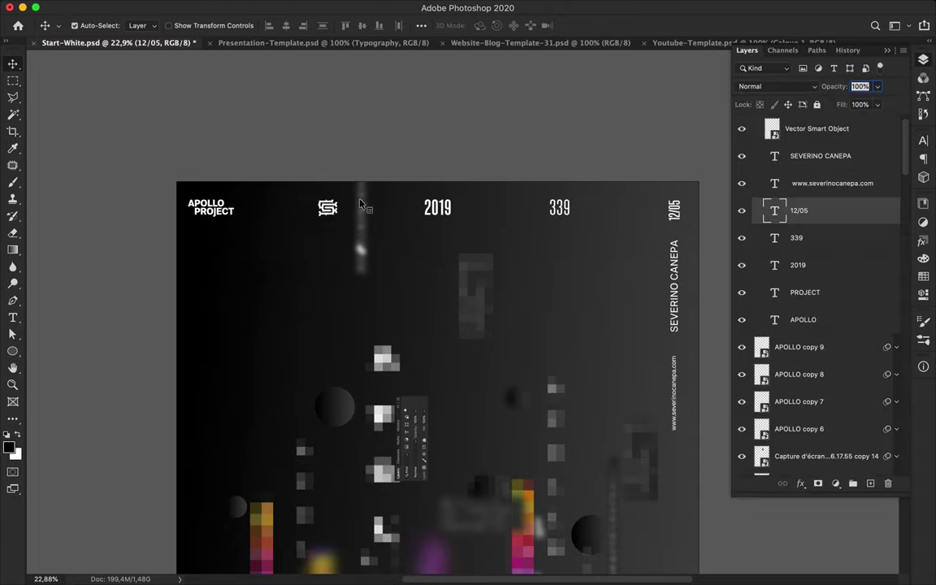
{"action": "left_click", "coordinate": [221, 213], "text": "shift"}
{"action": "left_click", "coordinate": [799, 323], "text": "shift"}
{"action": "key", "text": "ctrl+e"}
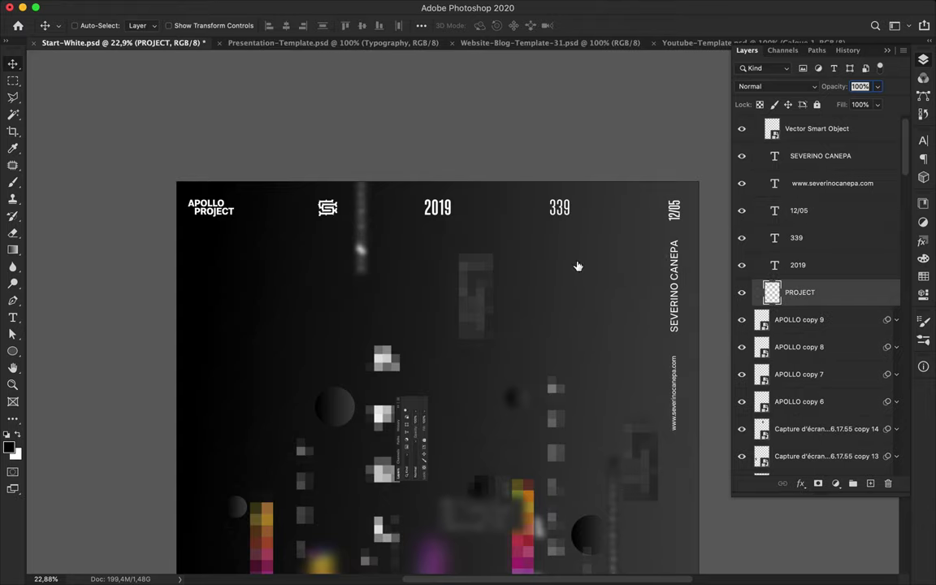
- Distribute the header's logo, 2019, 339 and 12/05 with even horizontal spacing
{"action": "left_click", "coordinate": [334, 215], "text": "shift"}
{"action": "left_click", "coordinate": [431, 207], "text": "shift"}
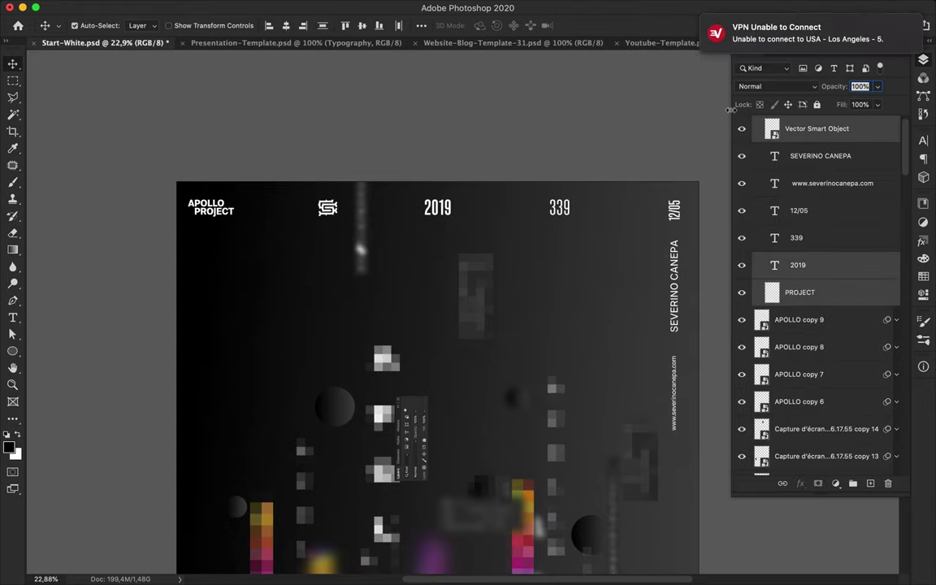
{"action": "left_click", "coordinate": [565, 210], "text": "shift"}
{"action": "left_click", "coordinate": [674, 210], "text": "shift"}
{"action": "left_click", "coordinate": [420, 27]}
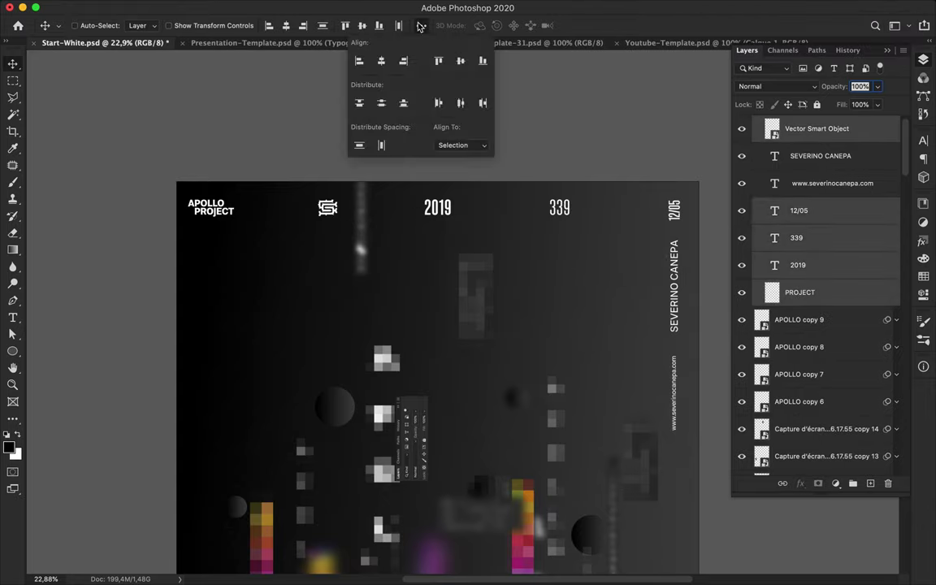
{"action": "left_click", "coordinate": [382, 145]}
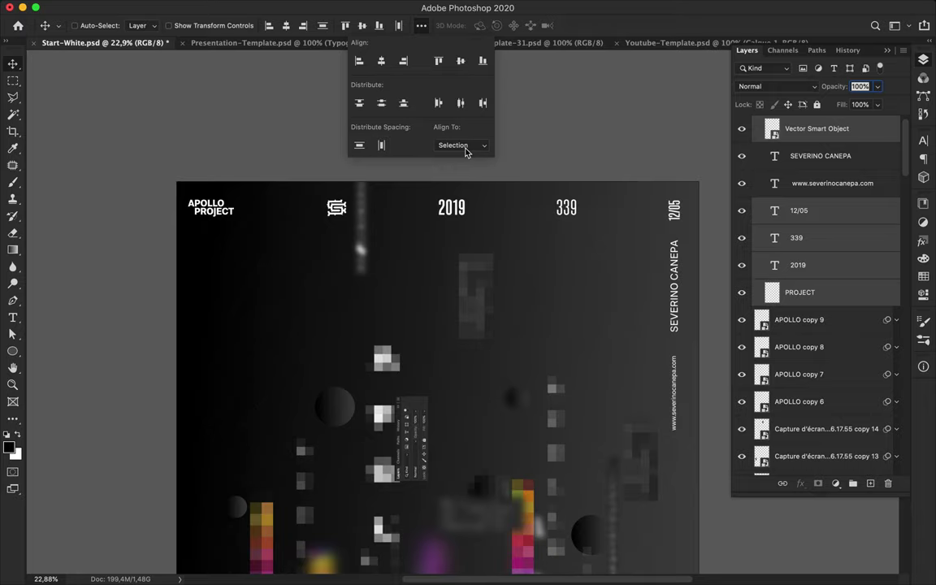
- Centre the 2019 text horizontally on the canvas
{"action": "left_click", "coordinate": [400, 7]}
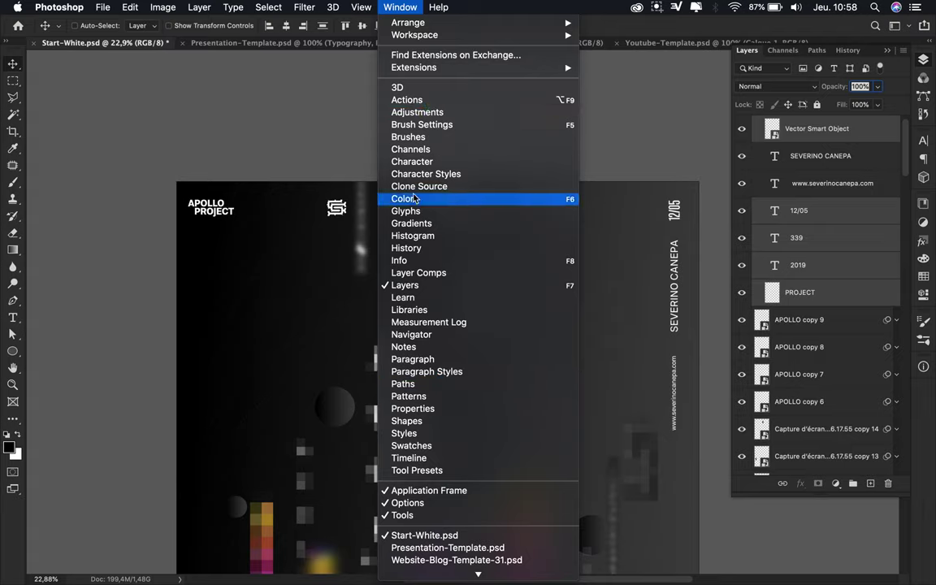
{"action": "left_click", "coordinate": [399, 409]}
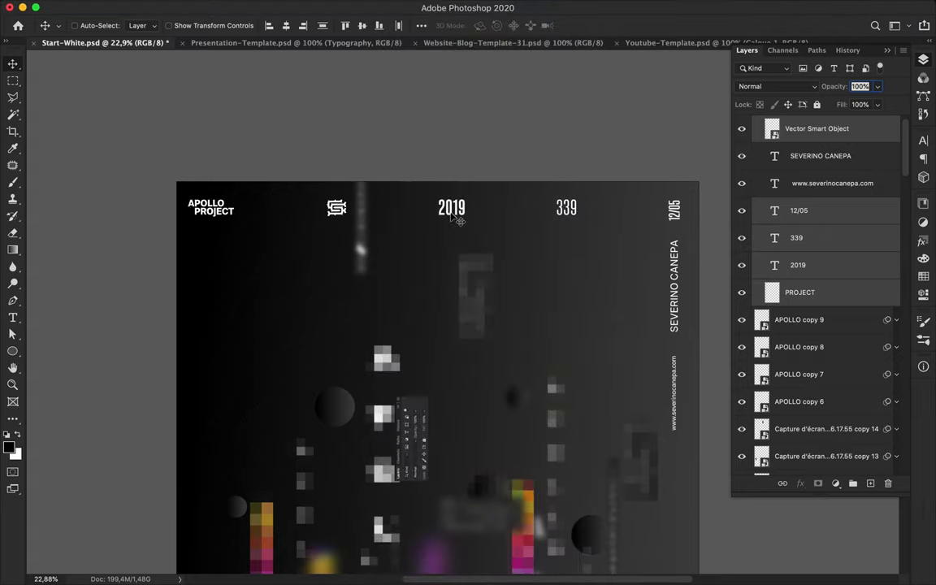
{"action": "left_click", "coordinate": [432, 210]}
{"action": "left_click", "coordinate": [421, 26]}
{"action": "left_click", "coordinate": [455, 145]}
{"action": "left_click", "coordinate": [487, 146]}
{"action": "left_click", "coordinate": [484, 144]}
{"action": "left_click", "coordinate": [452, 155]}
{"action": "left_click", "coordinate": [382, 61]}
- Select the 339 text and then the SC logo
{"action": "left_click", "coordinate": [566, 208], "text": "ctrl"}
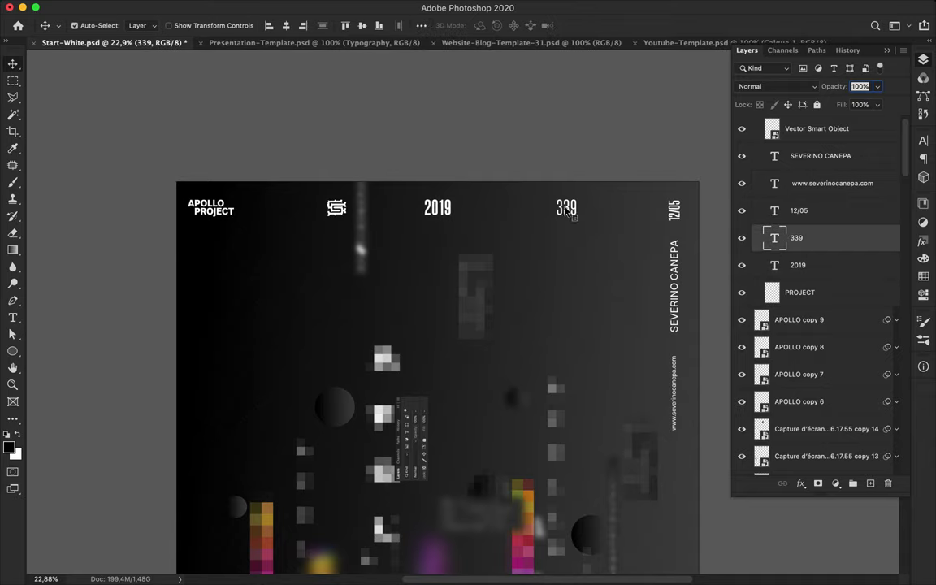
{"action": "left_click", "coordinate": [455, 213], "text": "ctrl"}
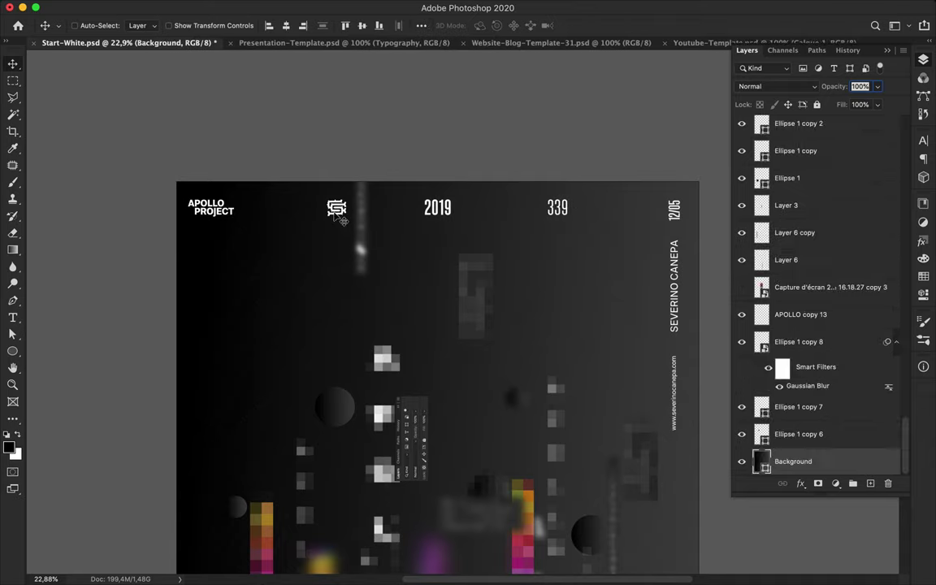
{"action": "left_click", "coordinate": [339, 213], "text": "ctrl"}
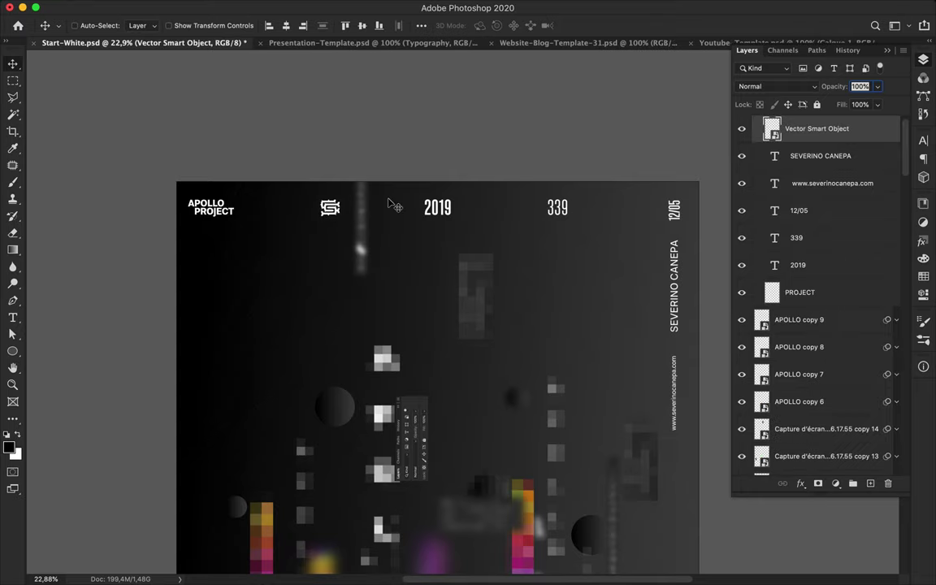
- Move the SC logo into the poster's bottom-right corner
{"action": "key", "text": "ctrl+minus"}
{"action": "scroll", "coordinate": [373, 238], "scroll_direction": "down", "scroll_amount": 3}
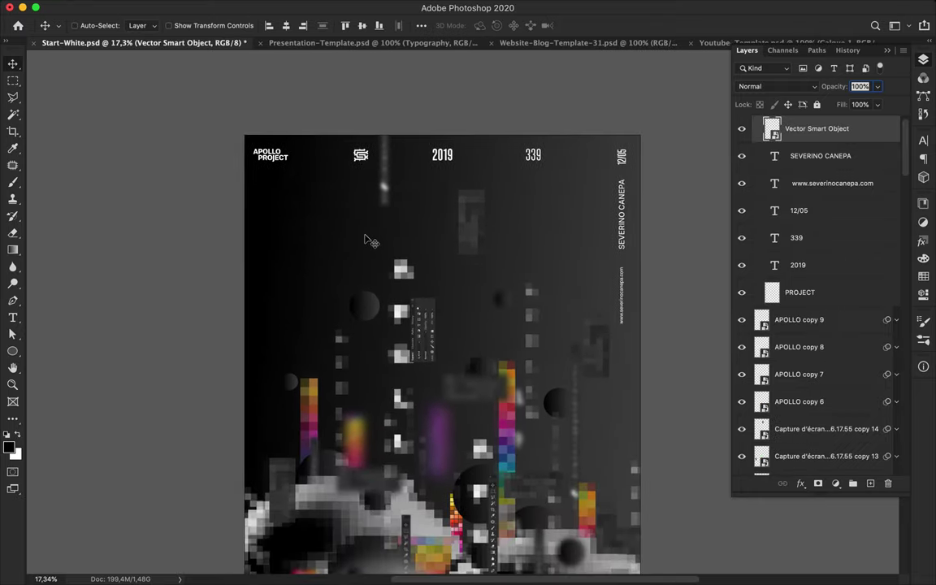
{"action": "mouse_move", "coordinate": [370, 159]}
{"action": "left_mouse_down"}
{"action": "mouse_move", "coordinate": [624, 458]}
{"action": "mouse_move", "coordinate": [614, 460]}
{"action": "left_mouse_up"}
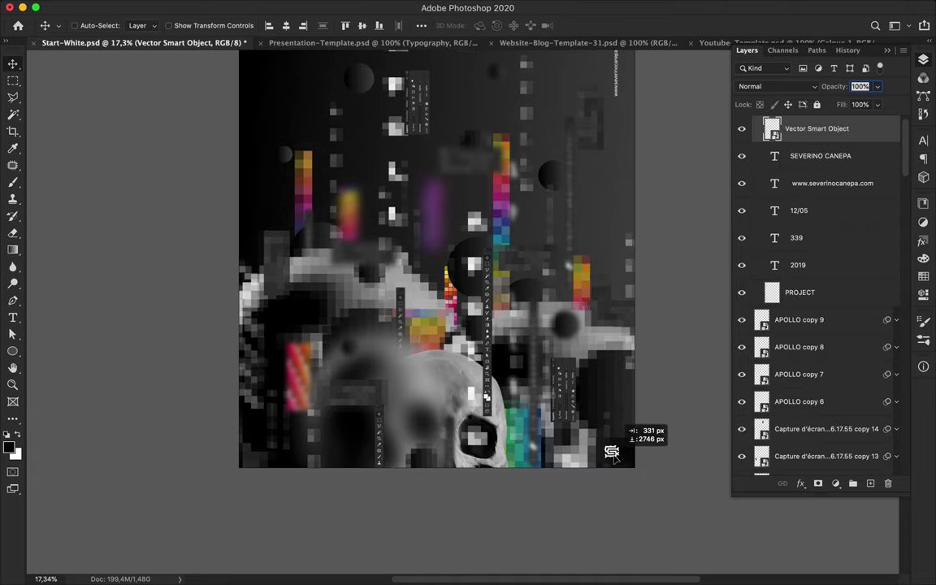
{"action": "left_click_drag", "start_coordinate": [616, 457], "coordinate": [612, 454]}
- Move 339 down to the poster's bottom-left corner
{"action": "scroll", "coordinate": [612, 453], "scroll_direction": "up", "scroll_amount": 3}
{"action": "mouse_move", "coordinate": [531, 77]}
{"action": "left_mouse_down"}
{"action": "mouse_move", "coordinate": [354, 456]}
{"action": "mouse_move", "coordinate": [306, 431]}
{"action": "left_mouse_up"}
{"action": "scroll", "coordinate": [353, 457], "scroll_direction": "down", "scroll_amount": 5}
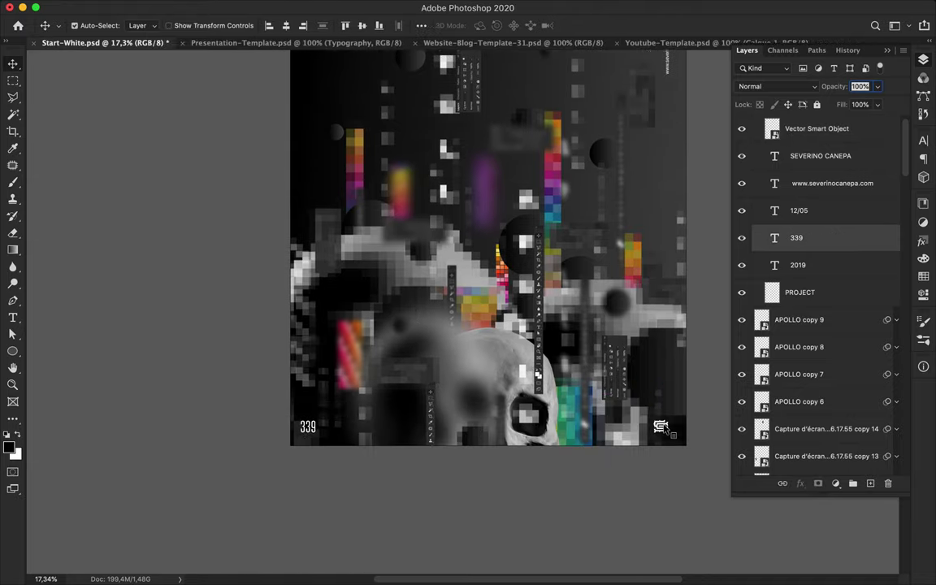
{"action": "scroll", "coordinate": [822, 360], "scroll_direction": "down", "scroll_amount": 10}
- Set alignment relative to the selection and select the 339 text for styling
{"action": "left_click", "coordinate": [421, 26]}
{"action": "left_click", "coordinate": [463, 142]}
{"action": "left_click", "coordinate": [464, 130]}
{"action": "left_click", "coordinate": [421, 25]}
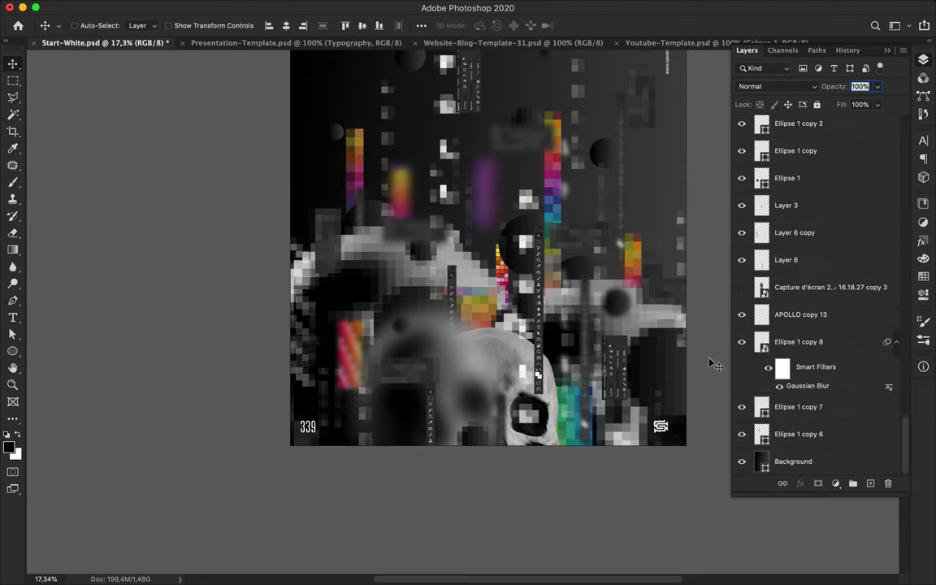
{"action": "left_click", "coordinate": [661, 427], "text": "super"}
{"action": "left_click", "coordinate": [317, 428], "text": "shift"}
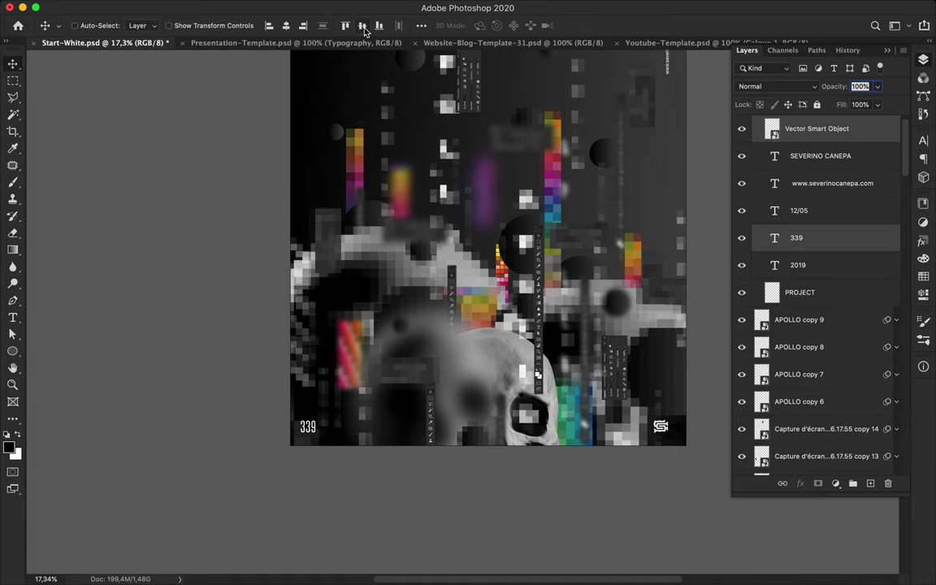
{"action": "left_click", "coordinate": [309, 423]}
{"action": "left_click", "coordinate": [925, 138]}
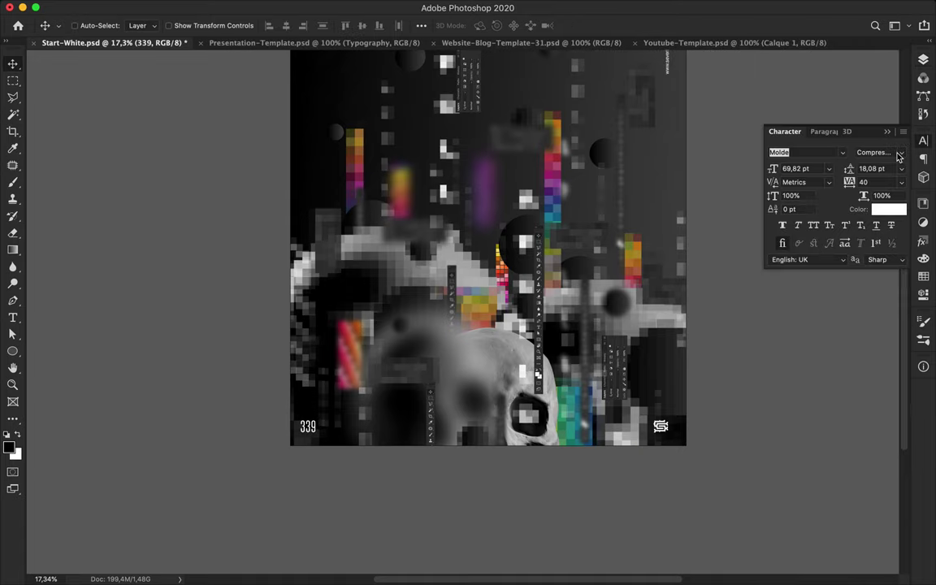
- Make 339 Bold at 56 pt
{"action": "left_click", "coordinate": [894, 153]}
{"action": "scroll", "coordinate": [894, 362], "scroll_direction": "down", "scroll_amount": 5}
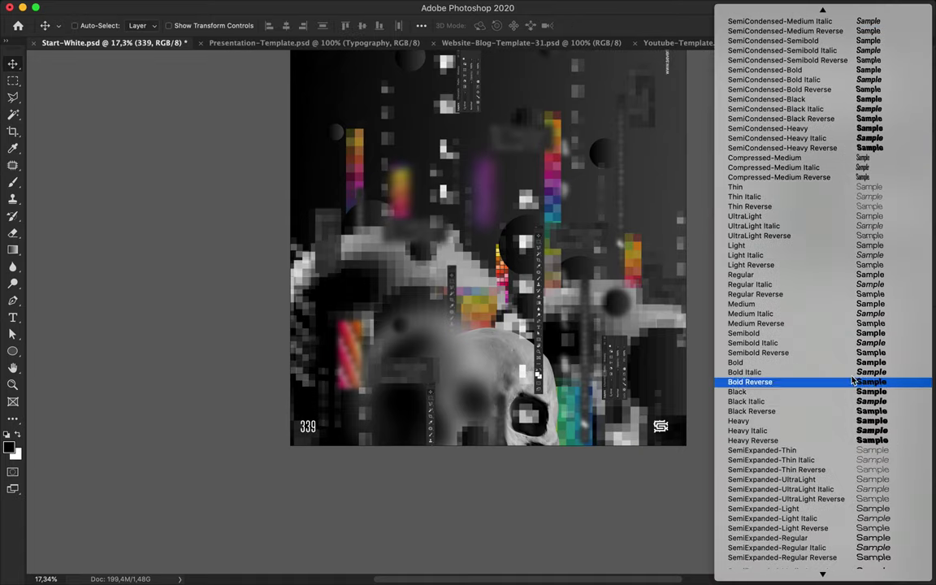
{"action": "left_click", "coordinate": [849, 363]}
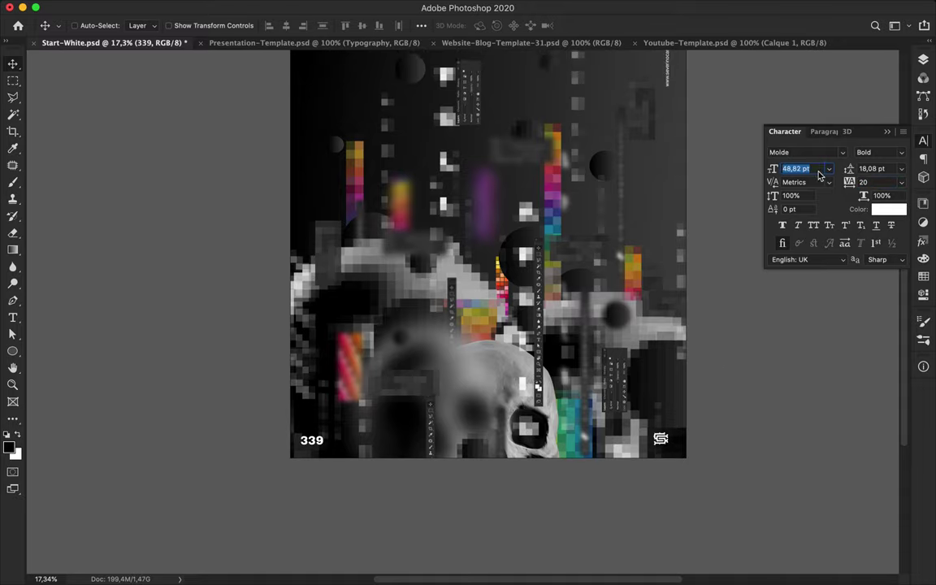
{"action": "type", "text": "56"}
{"action": "key", "text": "Return"}
{"action": "scroll", "coordinate": [625, 158], "scroll_direction": "up", "scroll_amount": 5}
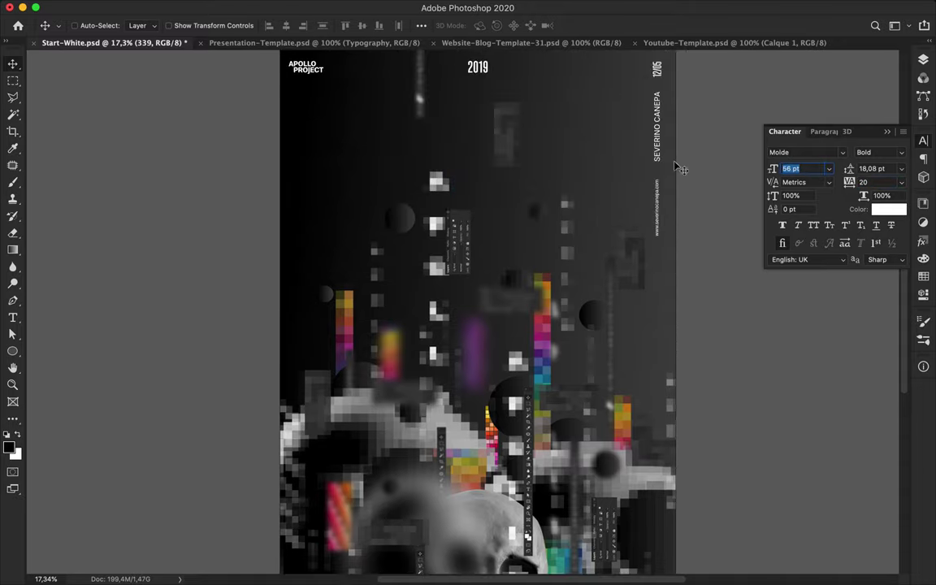
- Move the vertical name text from the right side to the poster's left edge
{"action": "left_click", "coordinate": [661, 154]}
{"action": "scroll", "coordinate": [665, 155], "scroll_direction": "up", "scroll_amount": 2}
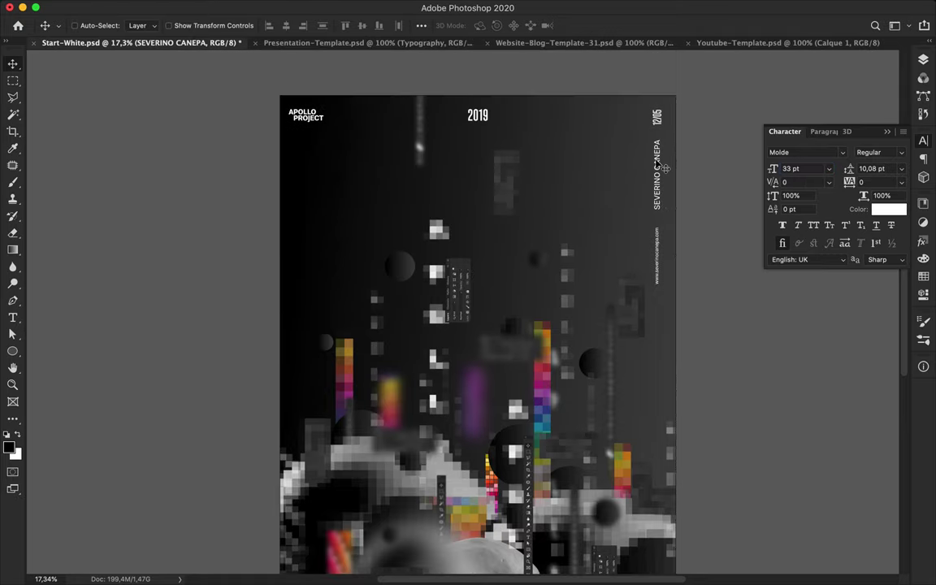
{"action": "scroll", "coordinate": [664, 158], "scroll_direction": "down", "scroll_amount": 5}
{"action": "left_click_drag", "start_coordinate": [661, 86], "coordinate": [298, 236]}
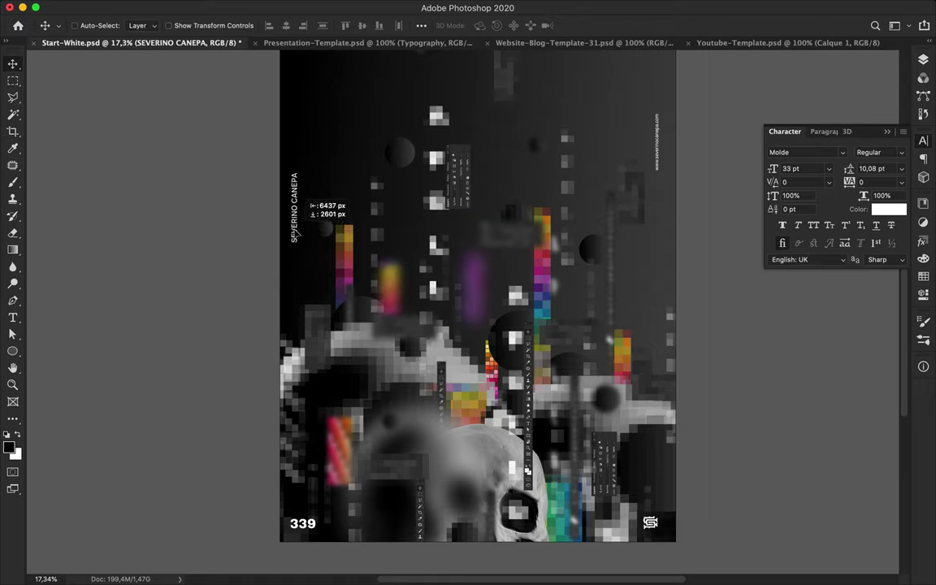
{"action": "left_click_drag", "start_coordinate": [298, 235], "coordinate": [299, 233]}
{"action": "key", "text": "ctrl+z"}
{"action": "mouse_move", "coordinate": [658, 97]}
{"action": "left_mouse_down"}
{"action": "mouse_move", "coordinate": [318, 187]}
{"action": "mouse_move", "coordinate": [319, 20]}
{"action": "left_mouse_up"}
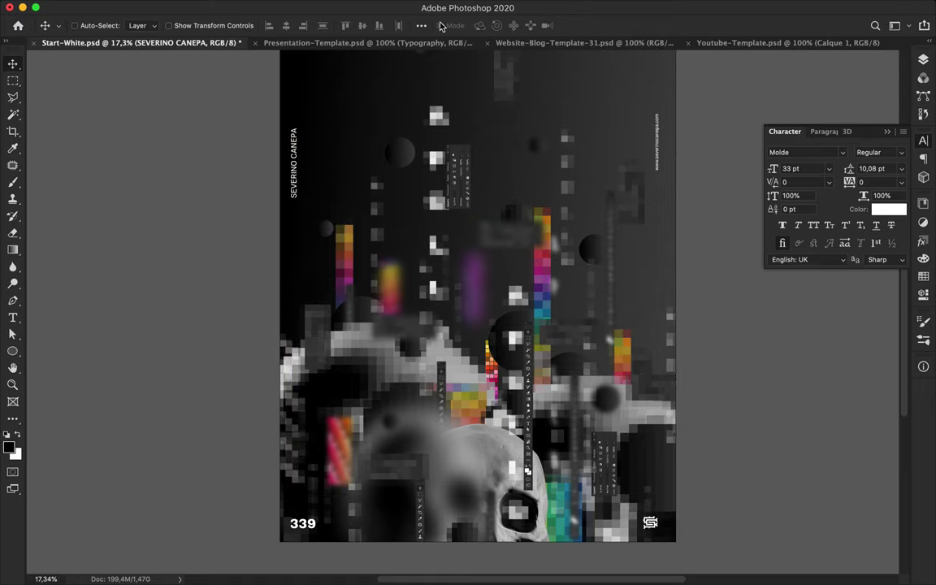
- Centre the name text vertically relative to the canvas
{"action": "left_click", "coordinate": [422, 25]}
{"action": "left_click", "coordinate": [462, 145]}
{"action": "left_click", "coordinate": [454, 141]}
{"action": "left_click", "coordinate": [465, 61]}
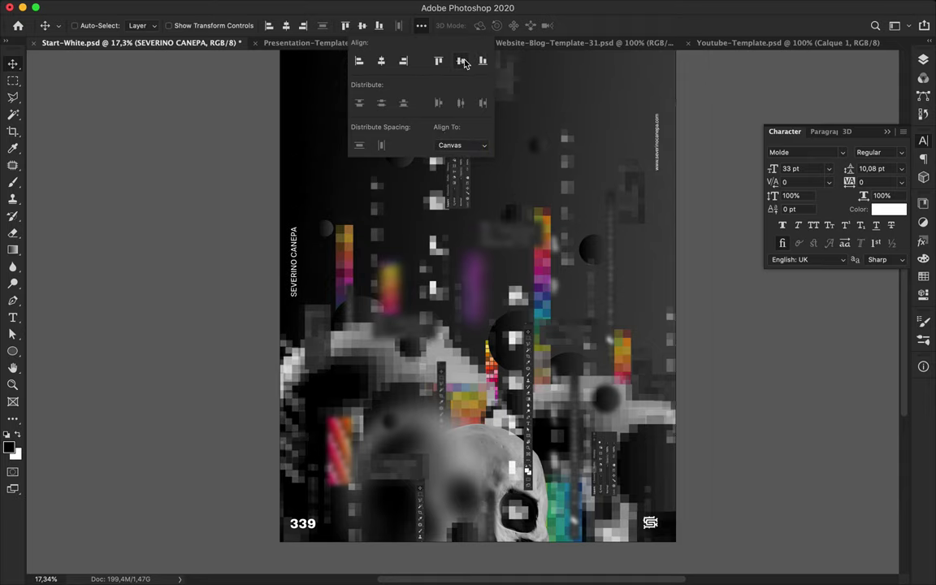
- Centre the URL vertically on the poster and save Start-White.psd
{"action": "key", "text": "super+0"}
{"action": "left_click", "coordinate": [606, 213], "text": "super"}
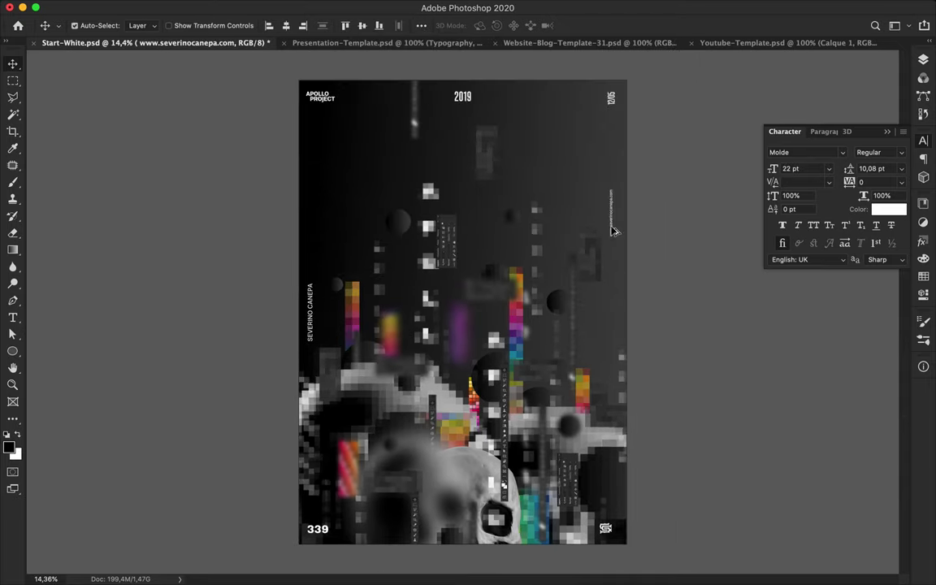
{"action": "left_click", "coordinate": [363, 26]}
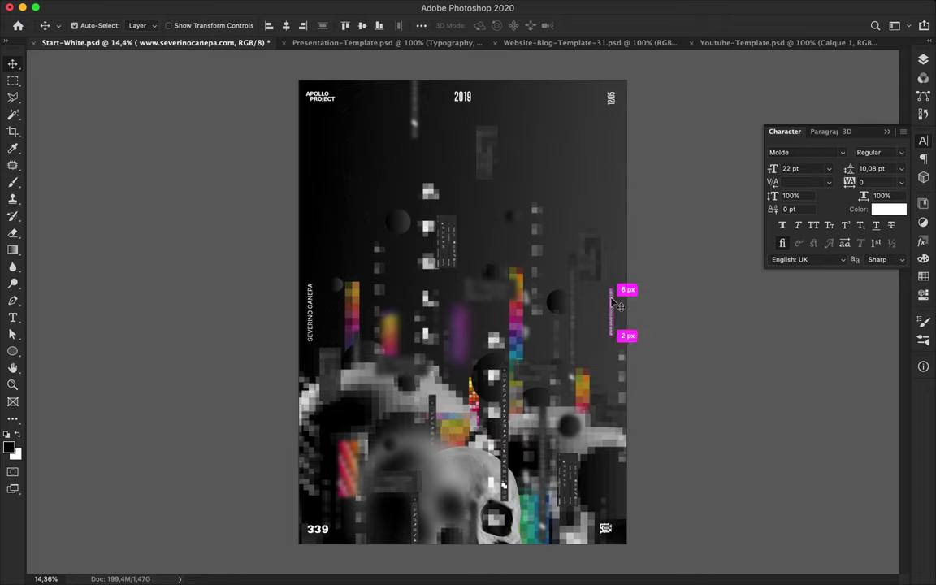
{"action": "key", "text": "super+s"}
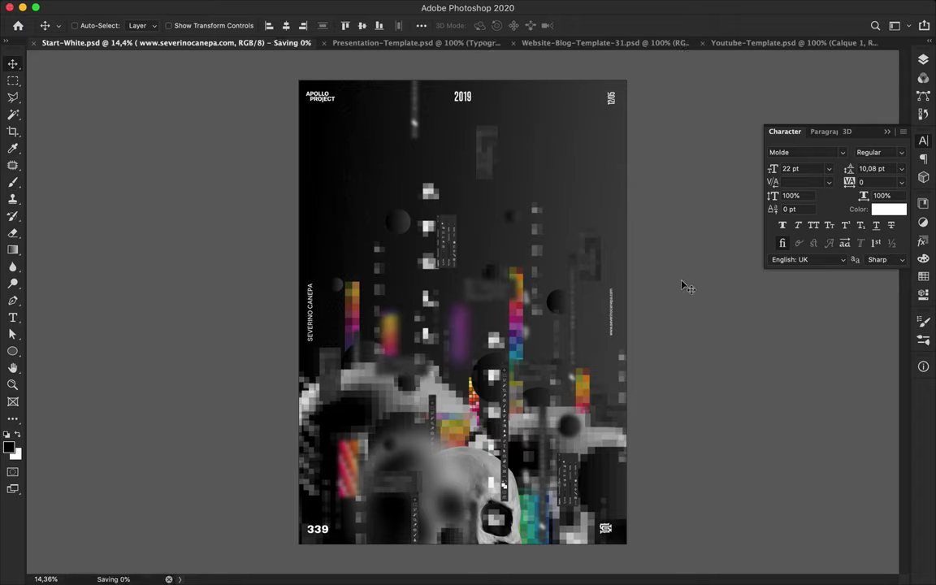
{"action": "left_click", "coordinate": [656, 12]}
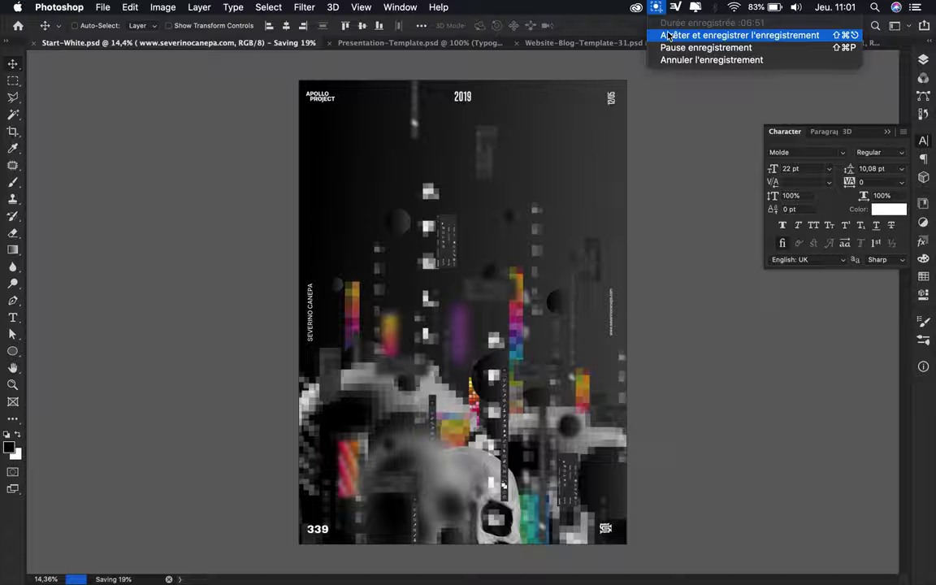
{"action": "left_click", "coordinate": [699, 33]}
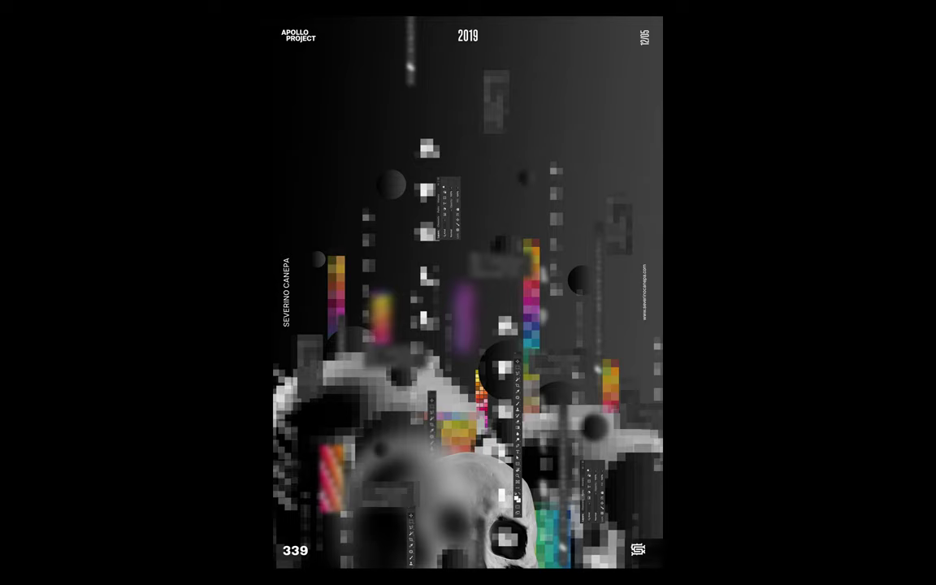